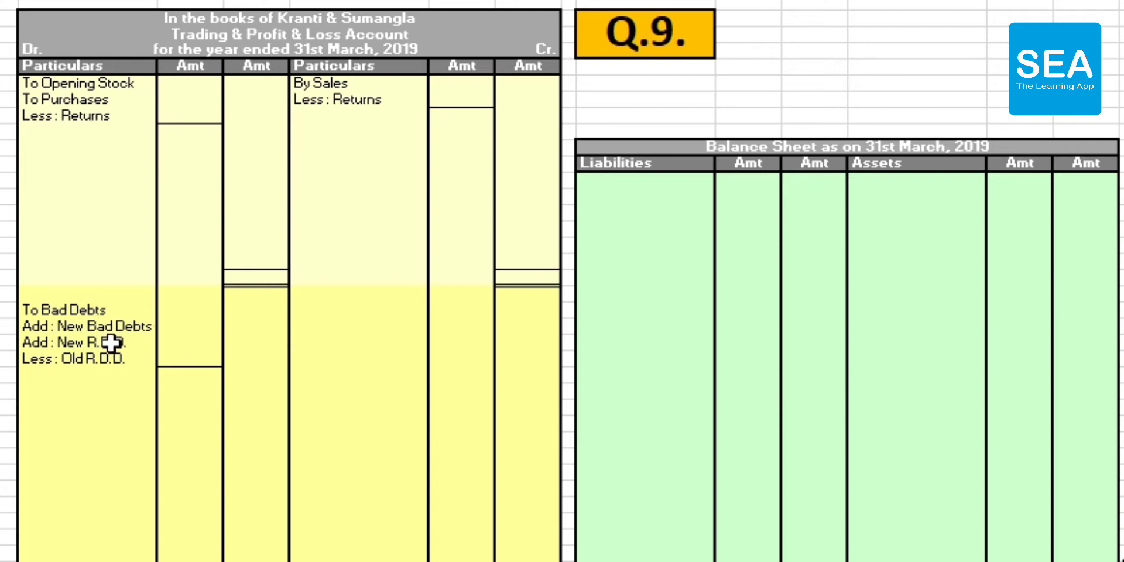
- Consult the trial balance and enter the opening stock amount of 32,500 in the Trading Account's outer debit column
{"action": "key", "text": "ctrl+Page_Up"}
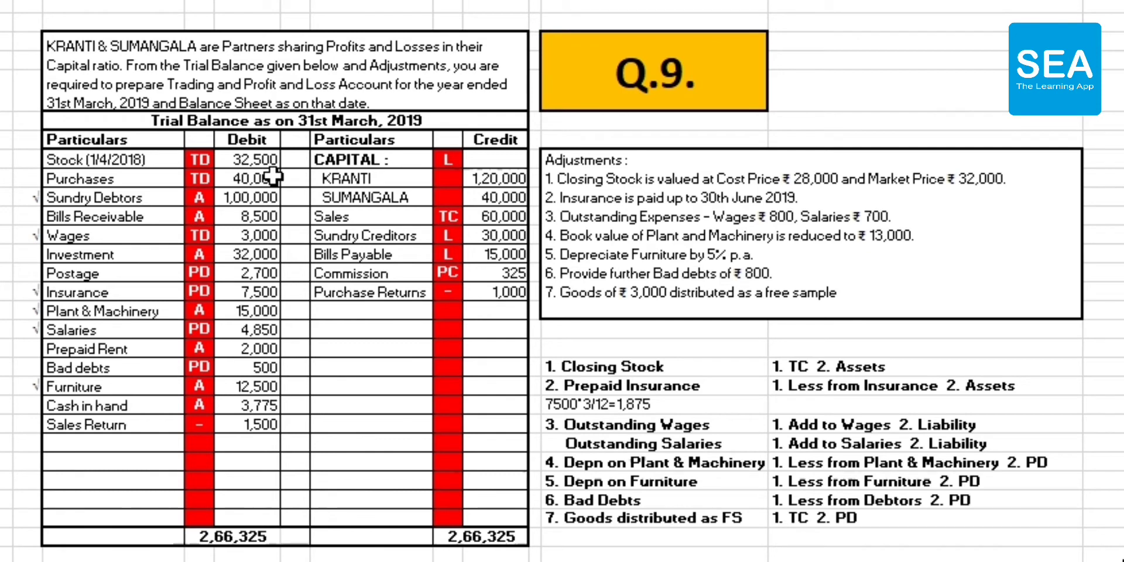
{"action": "key", "text": "ctrl+Page_Down"}
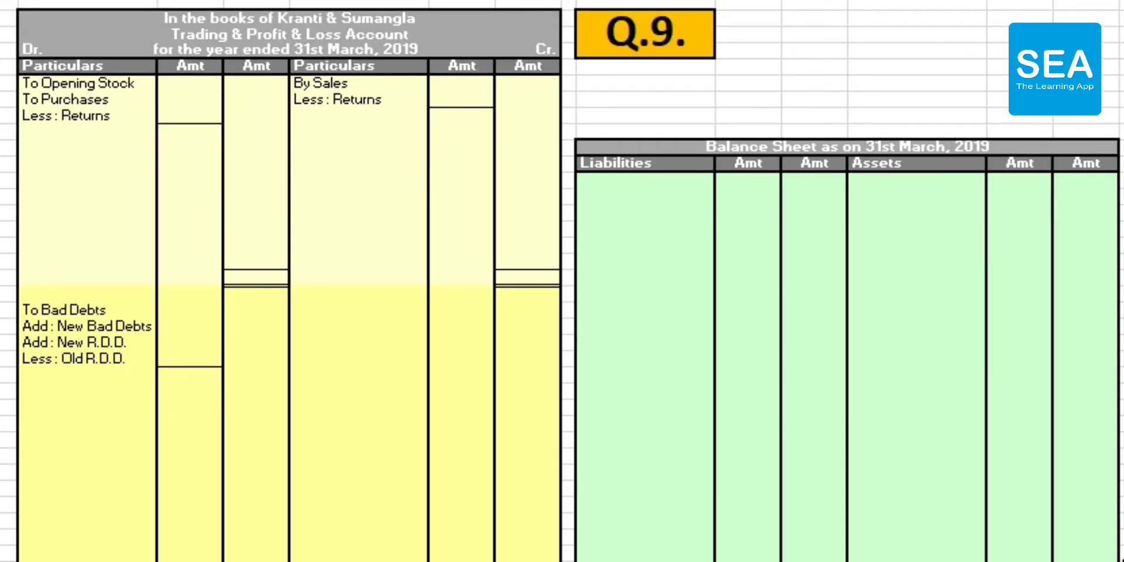
{"action": "left_click", "coordinate": [271, 83]}
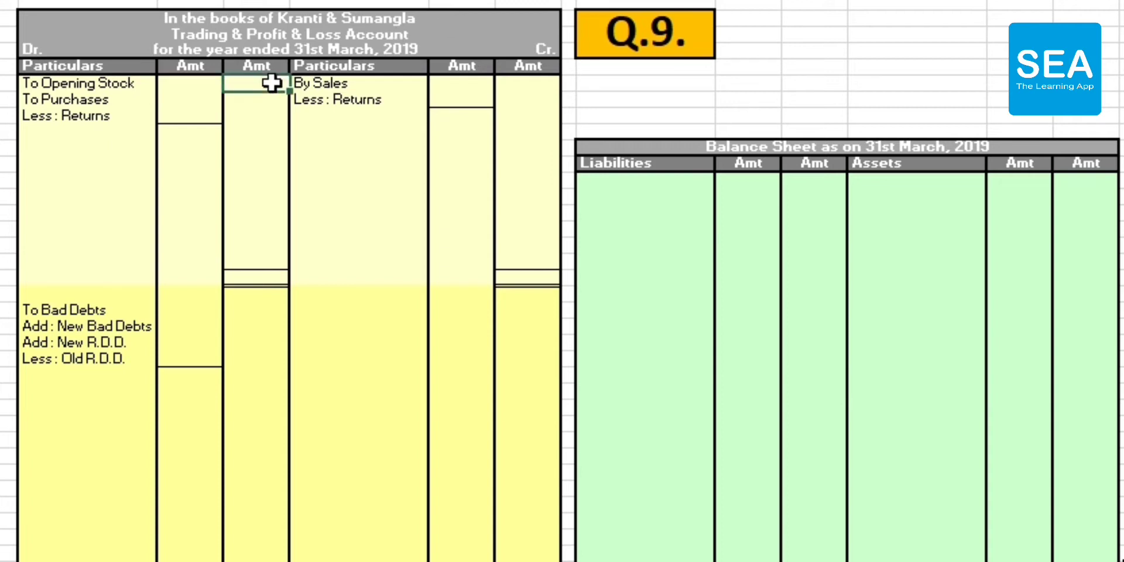
{"action": "type", "text": "32,000"}
{"action": "left_click", "coordinate": [369, 178]}
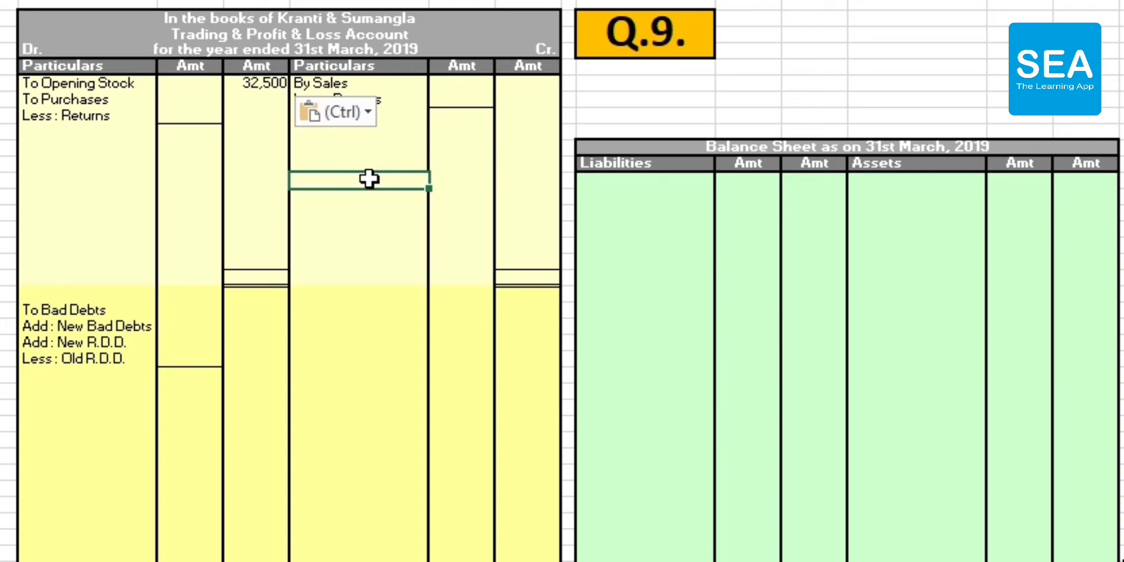
- Enter the purchases amount of 40,000 from the trial balance in the Trading Account's inner debit column
{"action": "key", "text": "ctrl+Page_Up"}
{"action": "left_click", "coordinate": [85, 181]}
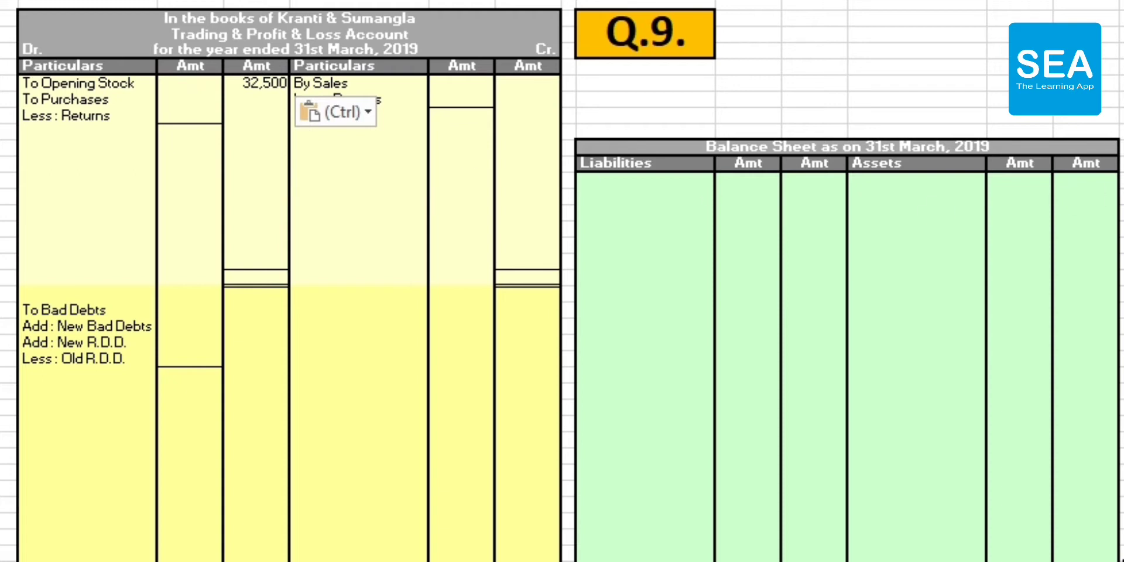
{"action": "key", "text": "ctrl+s"}
{"action": "left_click", "coordinate": [197, 99]}
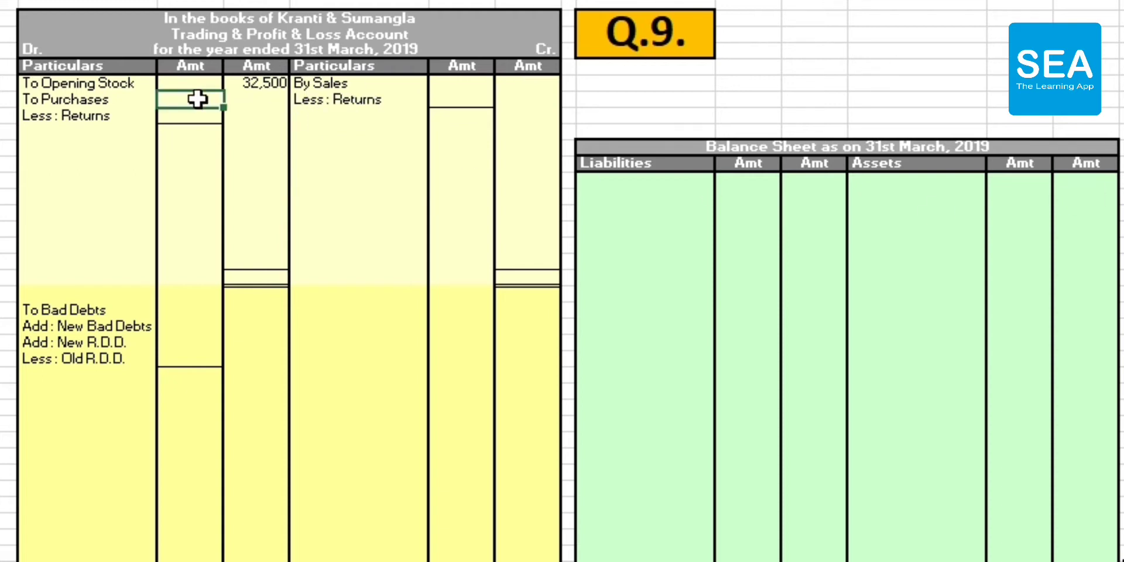
{"action": "type", "text": "40,000"}
{"action": "left_click", "coordinate": [417, 203]}
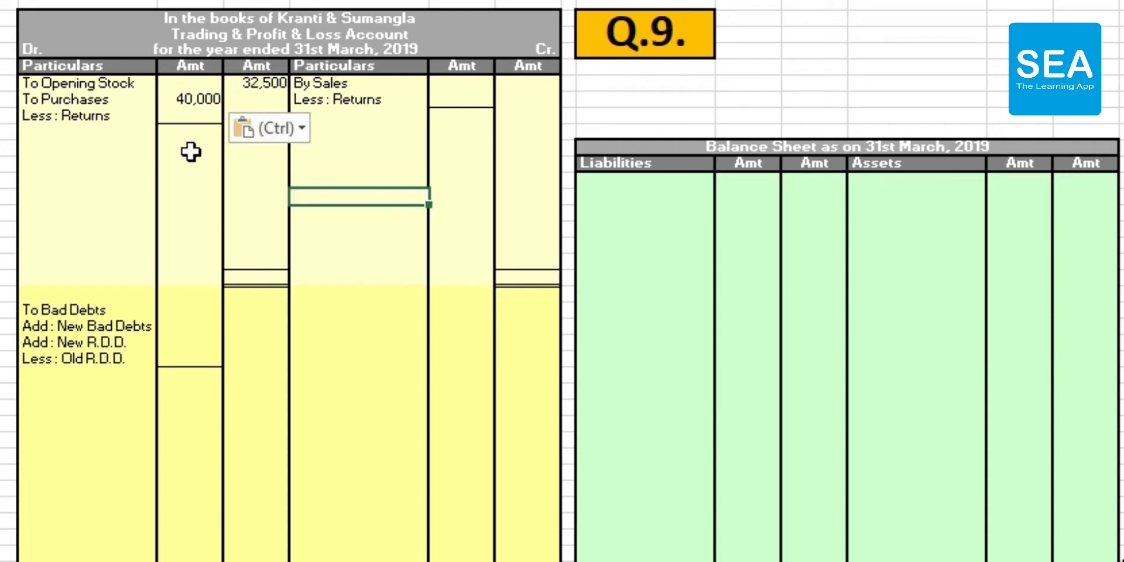
- Add Sundry Debtors of 1,00,000 to the Balance Sheet assets in the inner column, with a bottom border on the cell below the amount
{"action": "key", "text": "ctrl+Page_Up"}
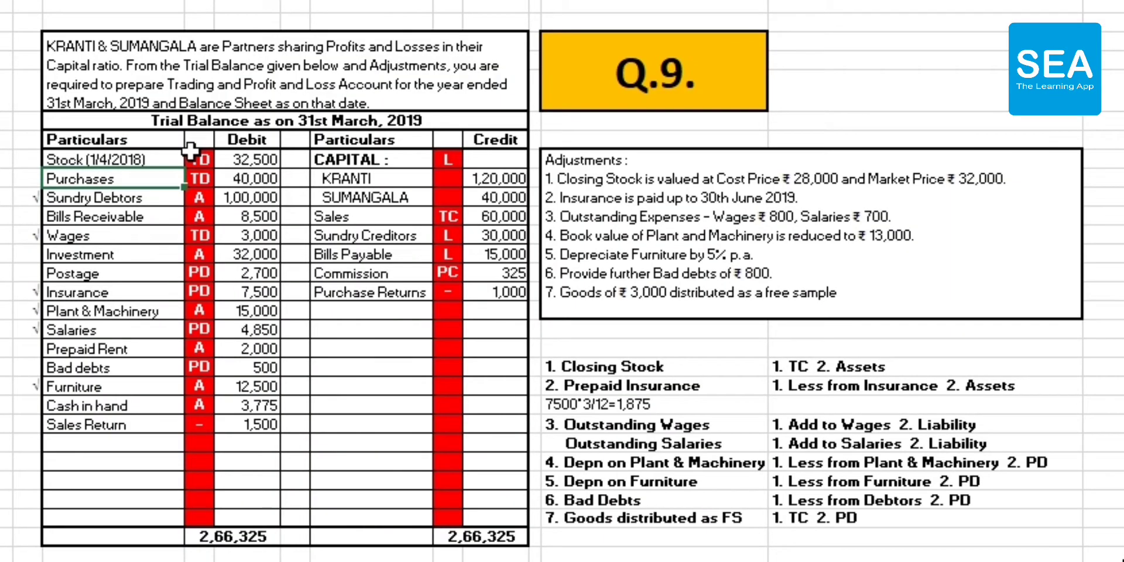
{"action": "key", "text": "Down"}
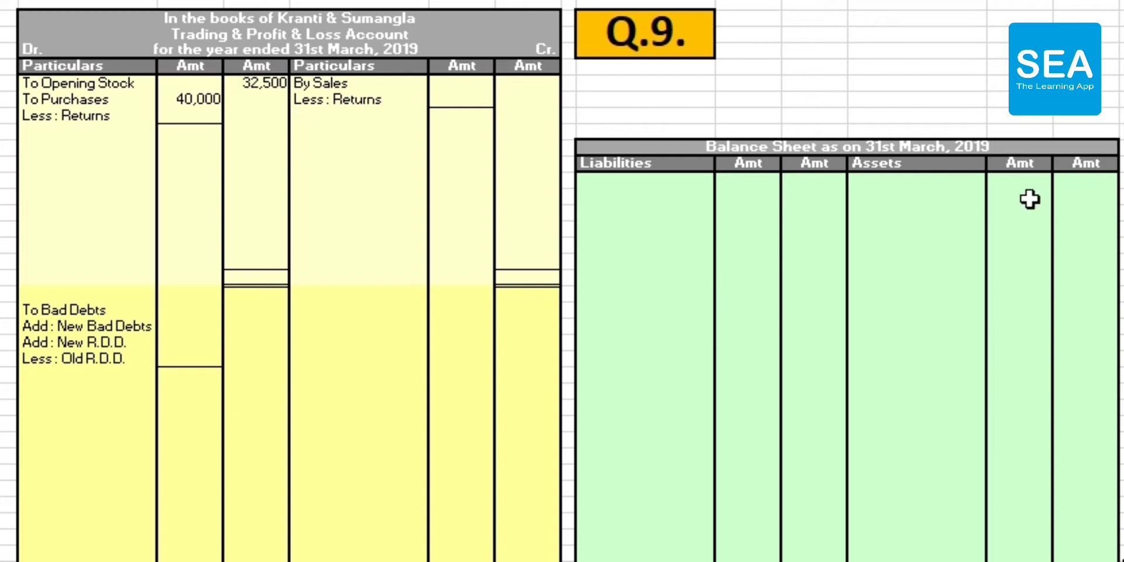
{"action": "left_click", "coordinate": [861, 184]}
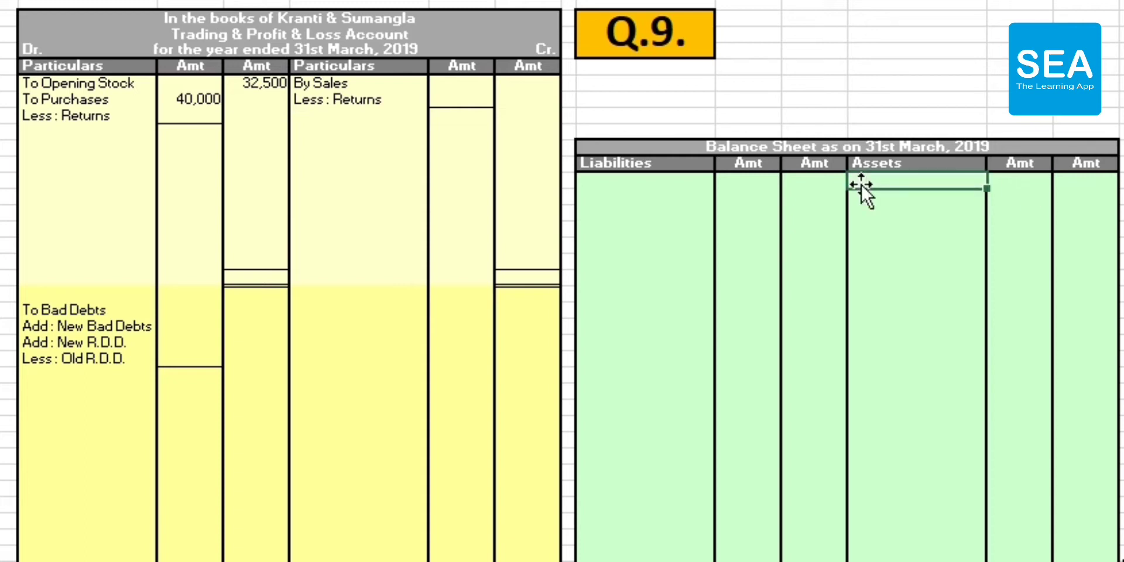
{"action": "type", "text": "Sundry Debtors\t1,00,000"}
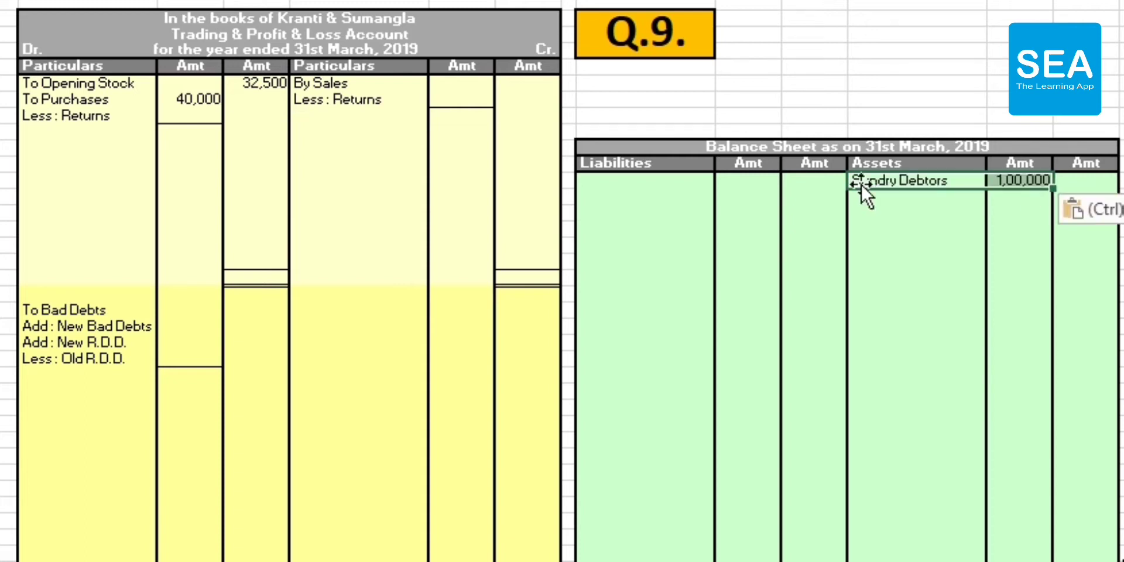
{"action": "left_click", "coordinate": [1024, 201]}
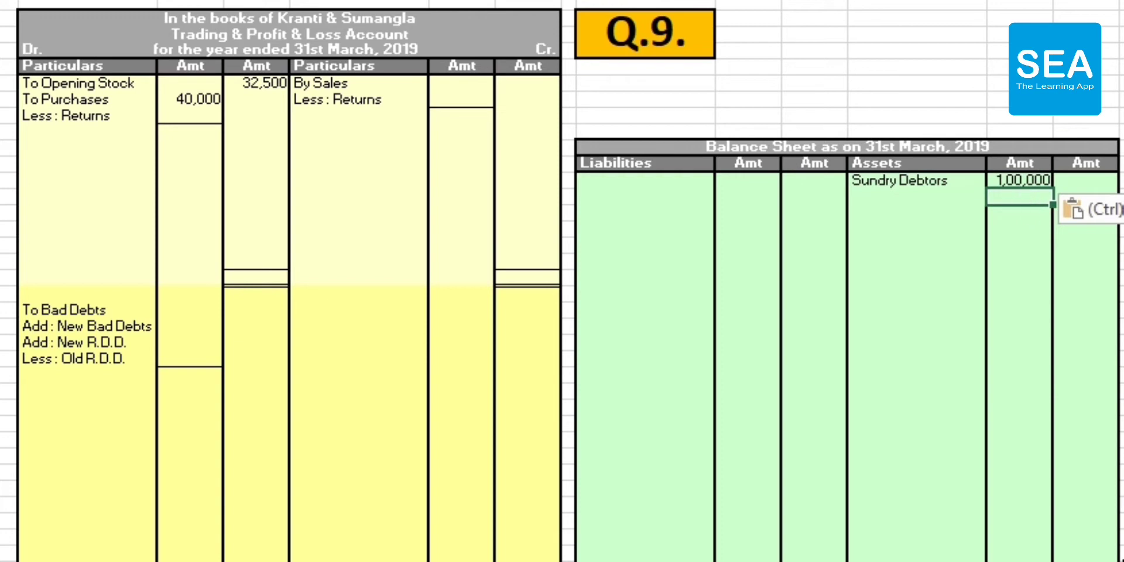
{"action": "left_click", "coordinate": [846, 328]}
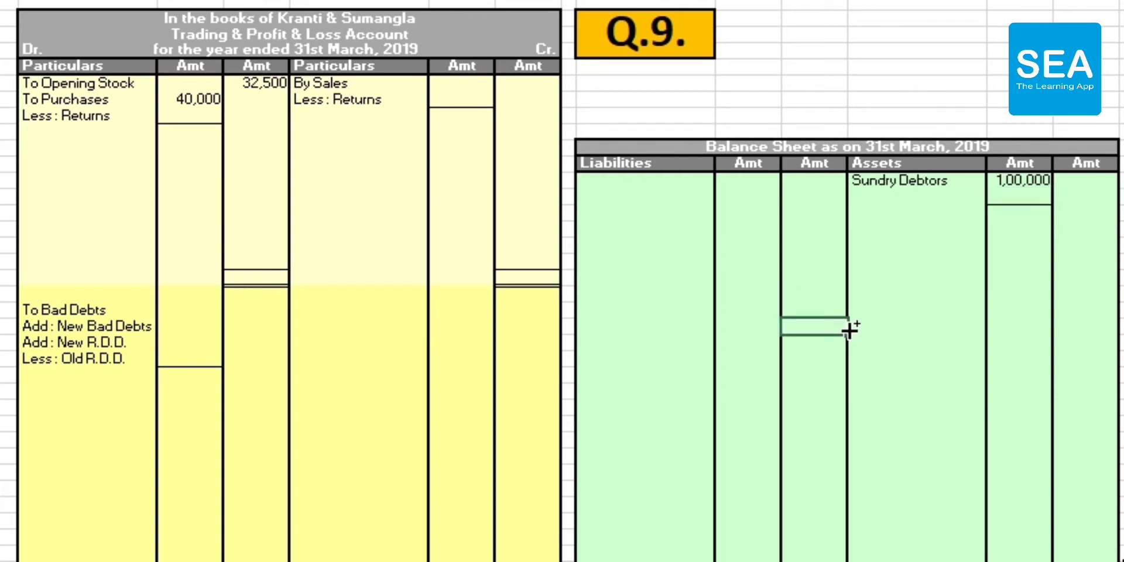
- Add Bills Receivable of 8,500 to the Balance Sheet assets in the outer amount column, leaving one row free below Sundry Debtors
{"action": "key", "text": "ctrl+Page_Up"}
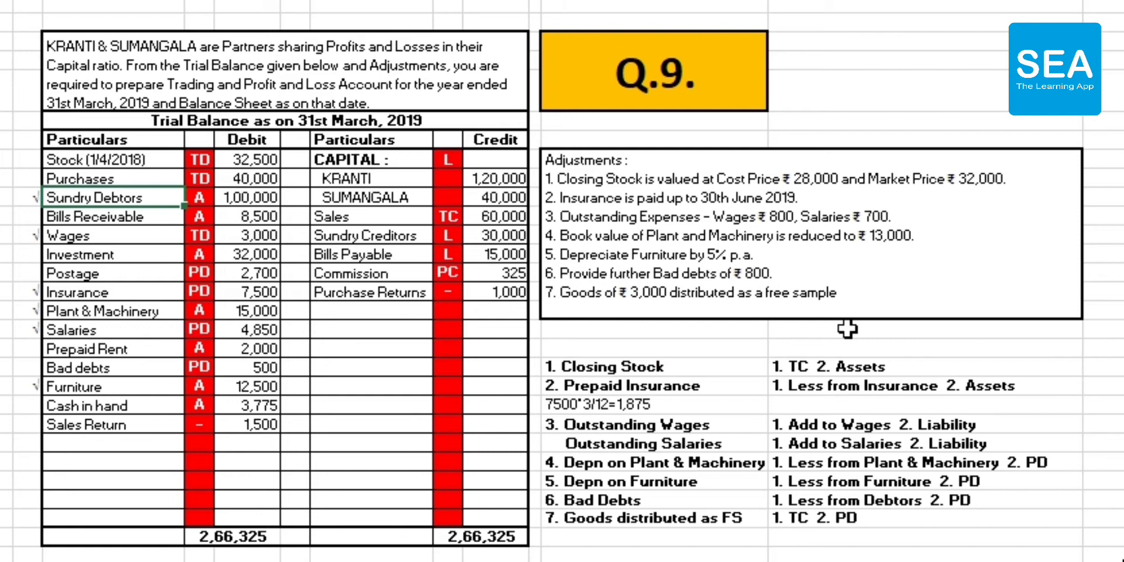
{"action": "key", "text": "Down"}
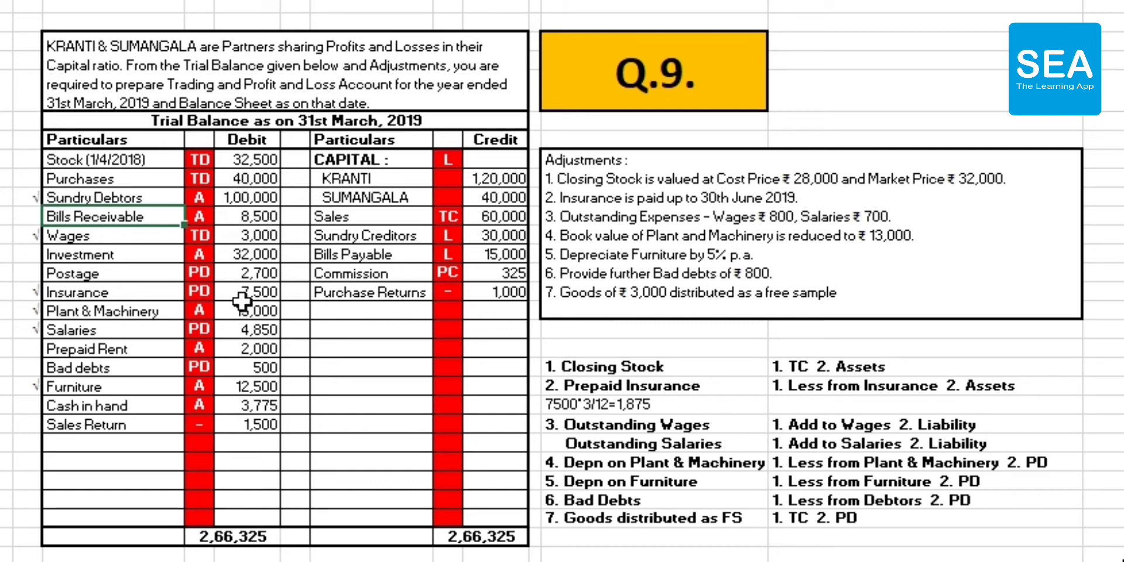
{"action": "key", "text": "ctrl+Page_Down"}
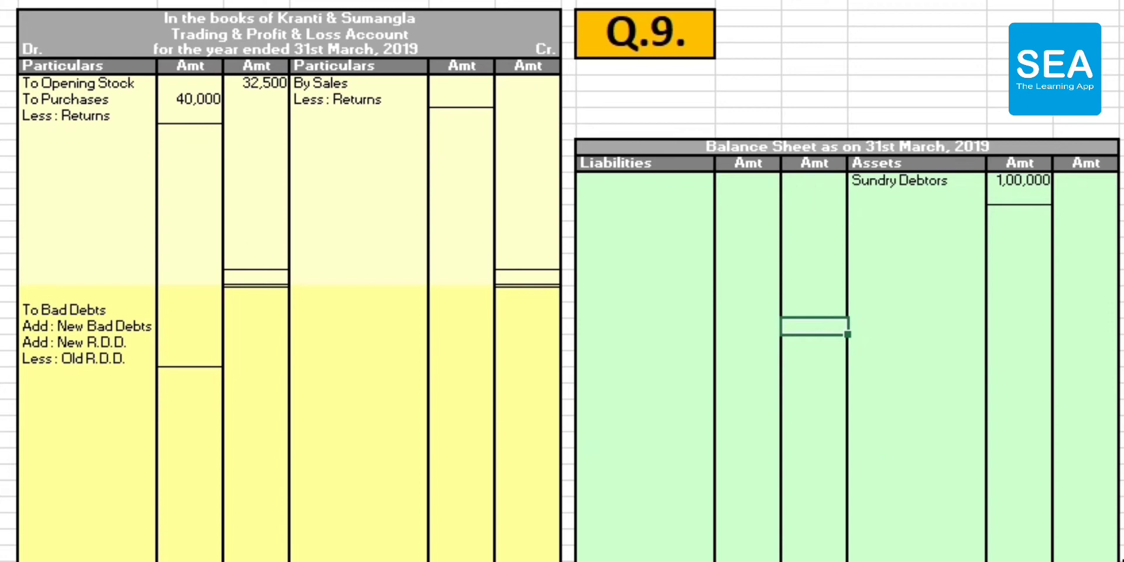
{"action": "left_click", "coordinate": [1122, 560]}
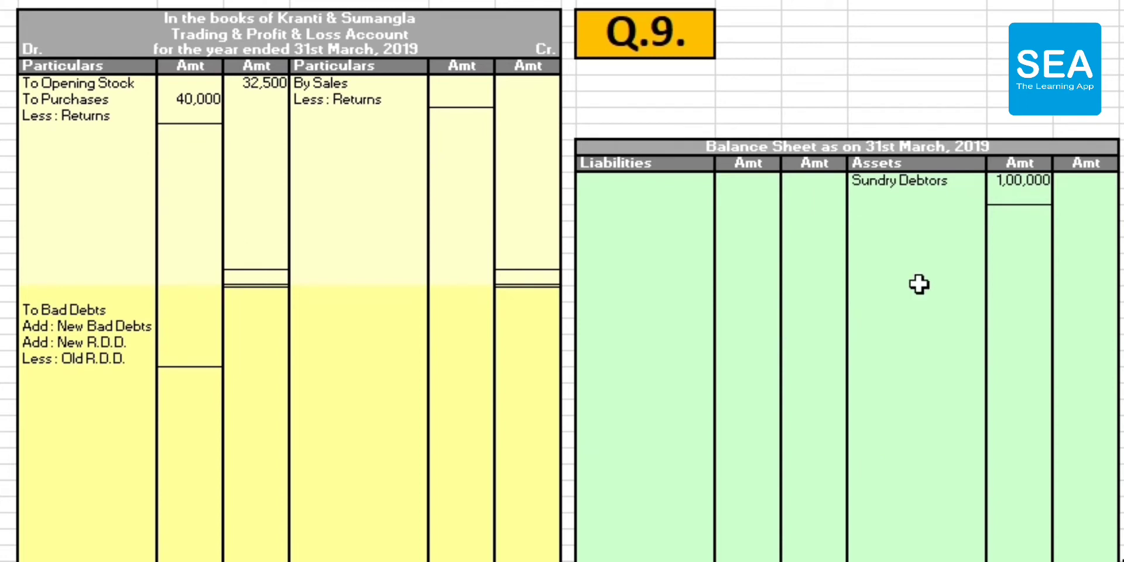
{"action": "left_click", "coordinate": [903, 213]}
{"action": "type", "text": "Bills Receivable\t\t8,500"}
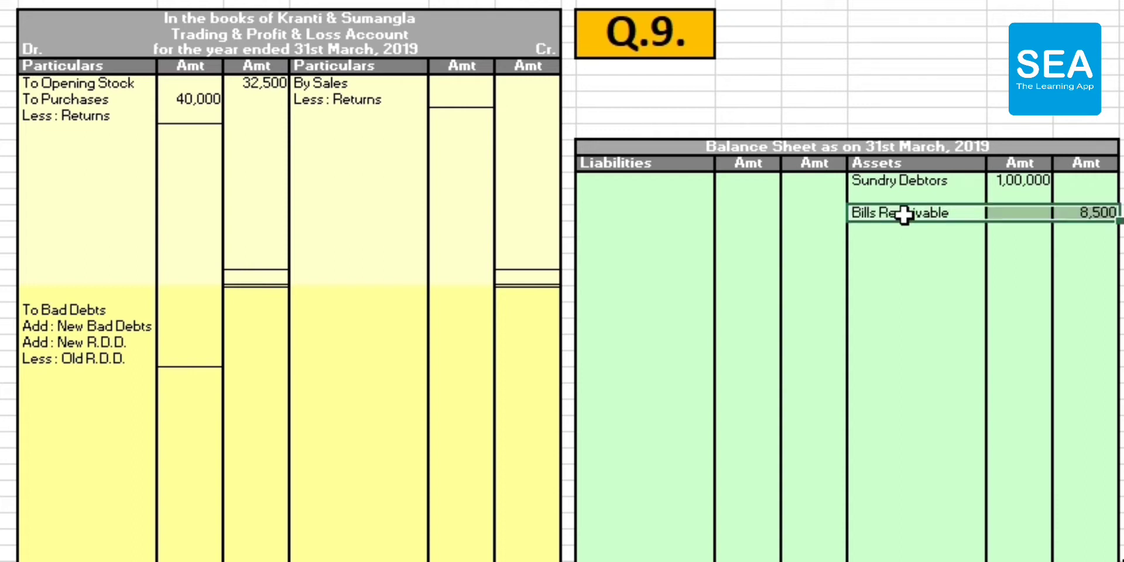
{"action": "left_click", "coordinate": [935, 275]}
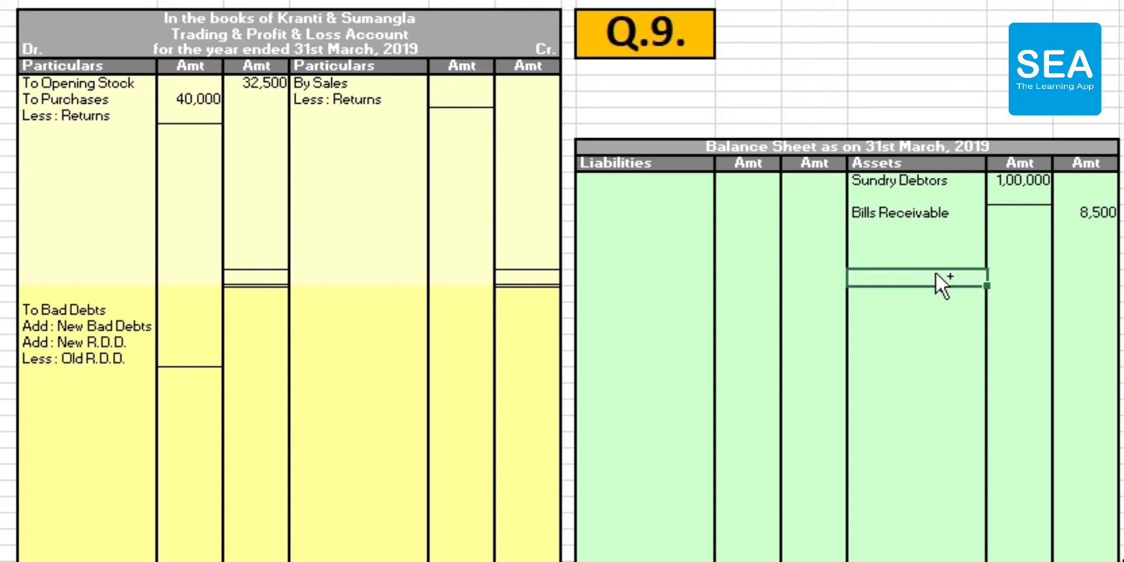
- Add To Wages of 3,000 in the Trading Account's inner debit column below purchase returns, with a bottom border on the cell beneath the amount
{"action": "key", "text": "ctrl+Page_Up"}
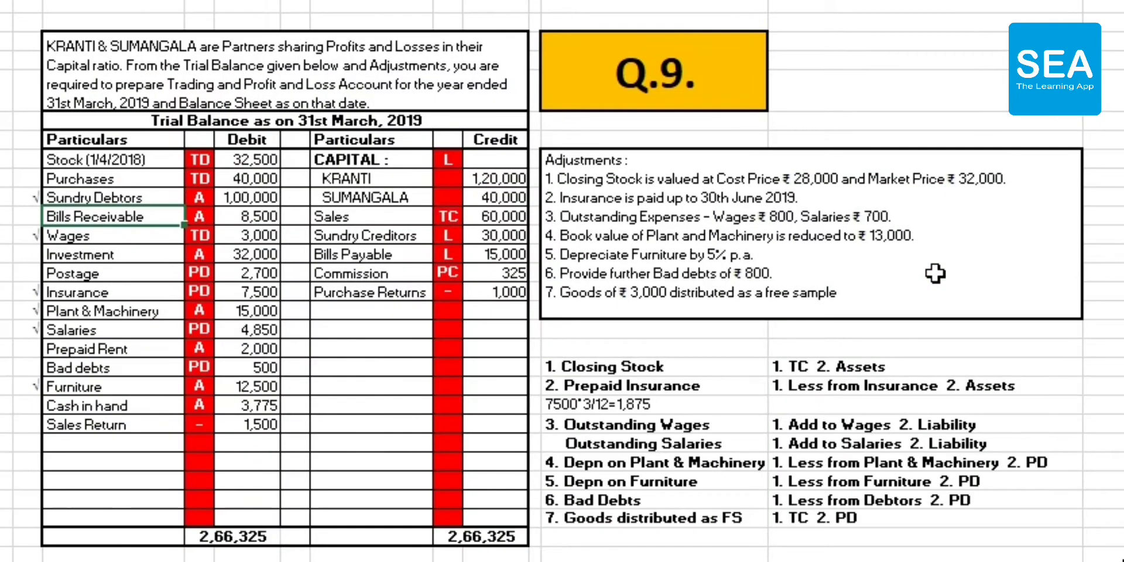
{"action": "key", "text": "Down"}
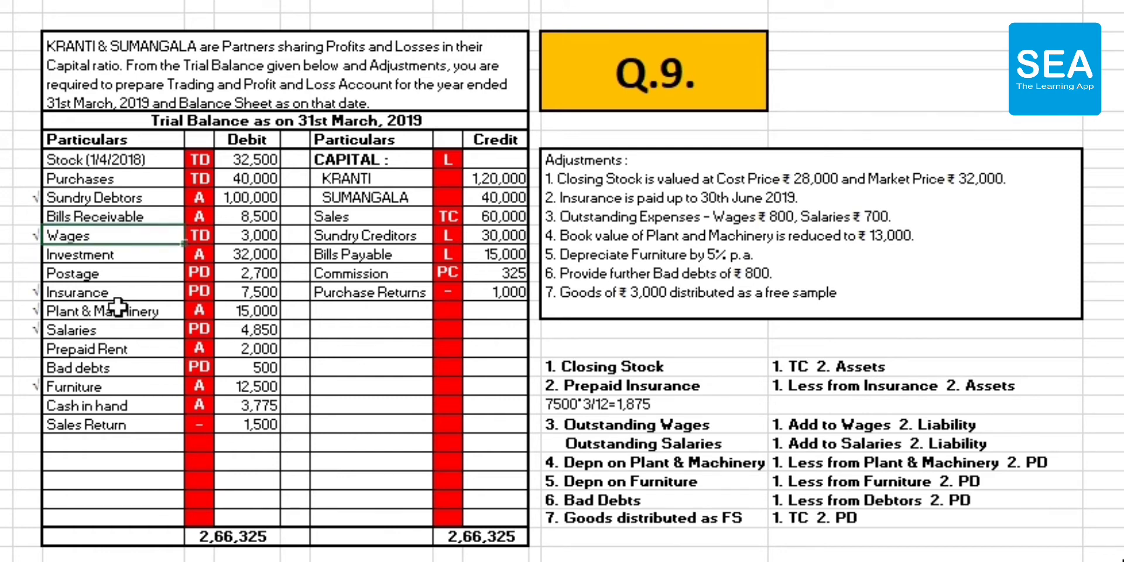
{"action": "key", "text": "ctrl+Page_Down"}
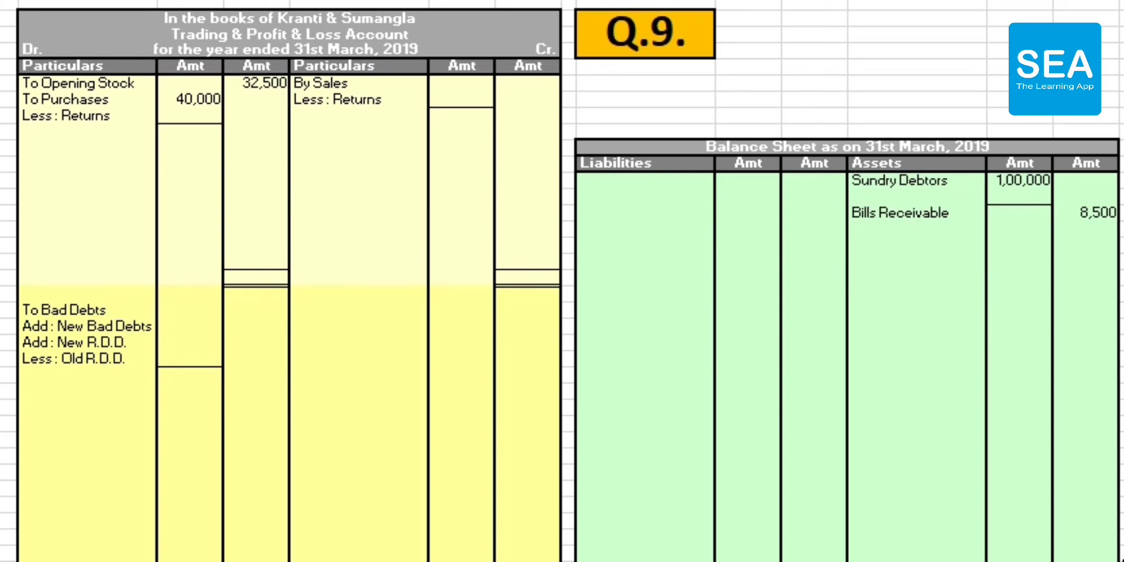
{"action": "left_click", "coordinate": [59, 137]}
{"action": "type", "text": "To Wages\t3,000"}
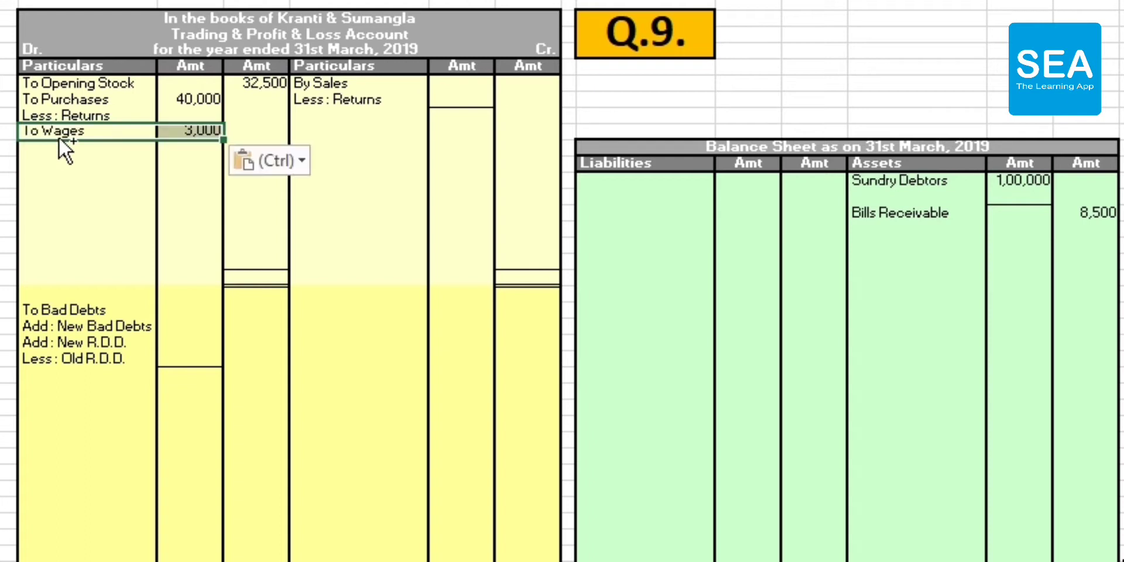
{"action": "left_click", "coordinate": [185, 151]}
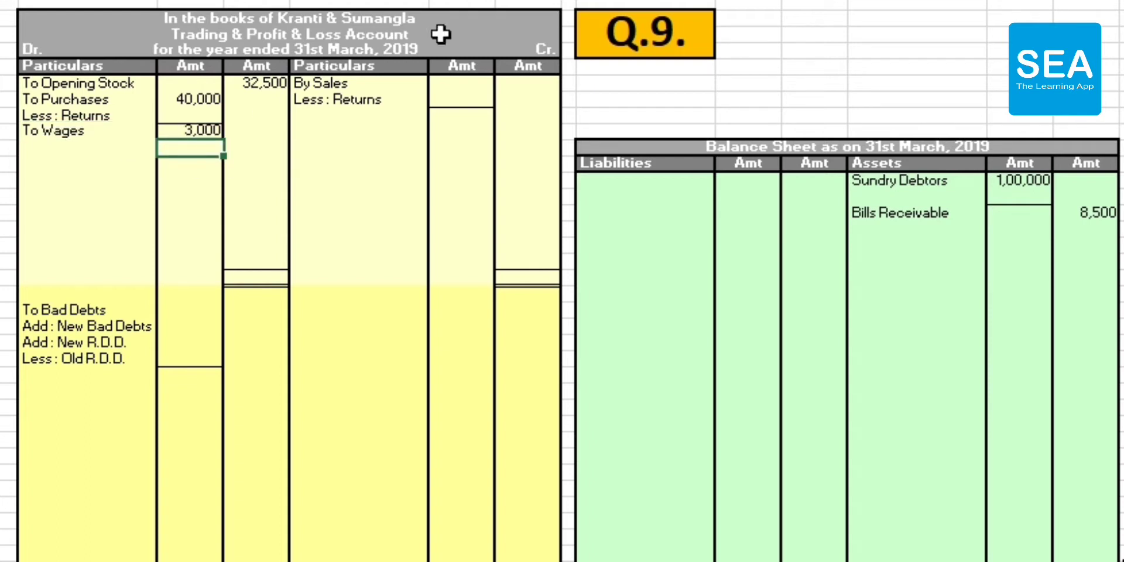
{"action": "left_click", "coordinate": [677, 343]}
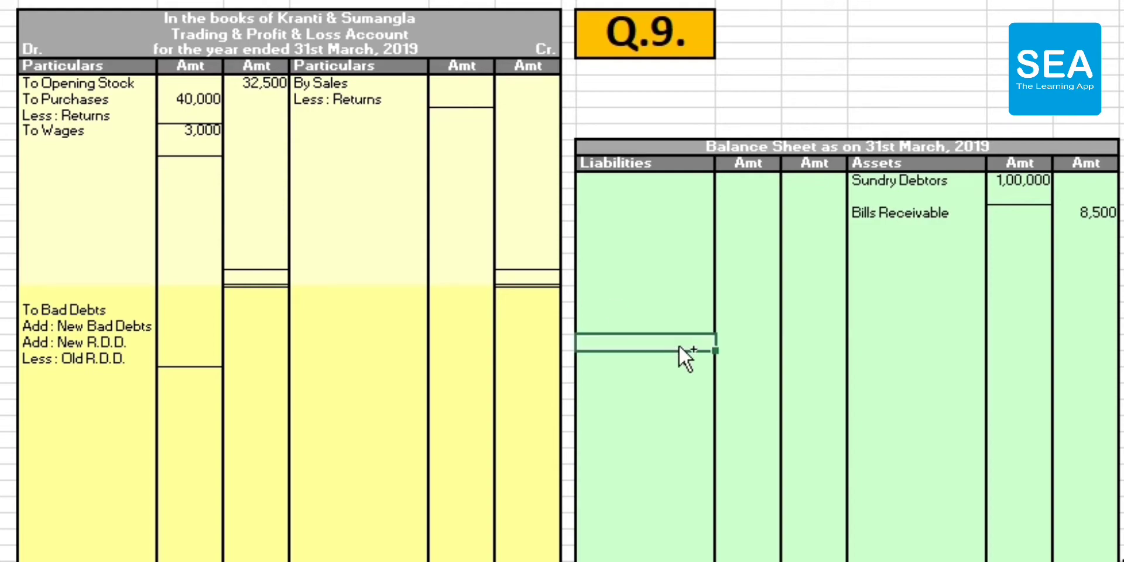
- Add Investment of 32,000 to the Balance Sheet assets in the outer amount column, directly below Bills Receivable
{"action": "key", "text": "ctrl+Page_Up"}
{"action": "key", "text": "Down"}
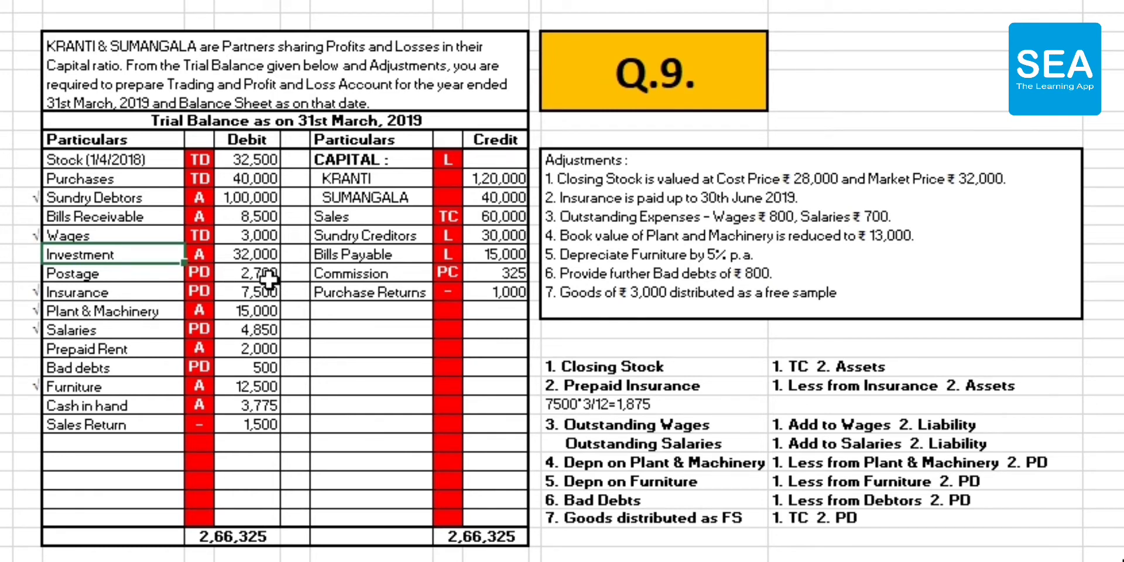
{"action": "key", "text": "ctrl+Page_Down"}
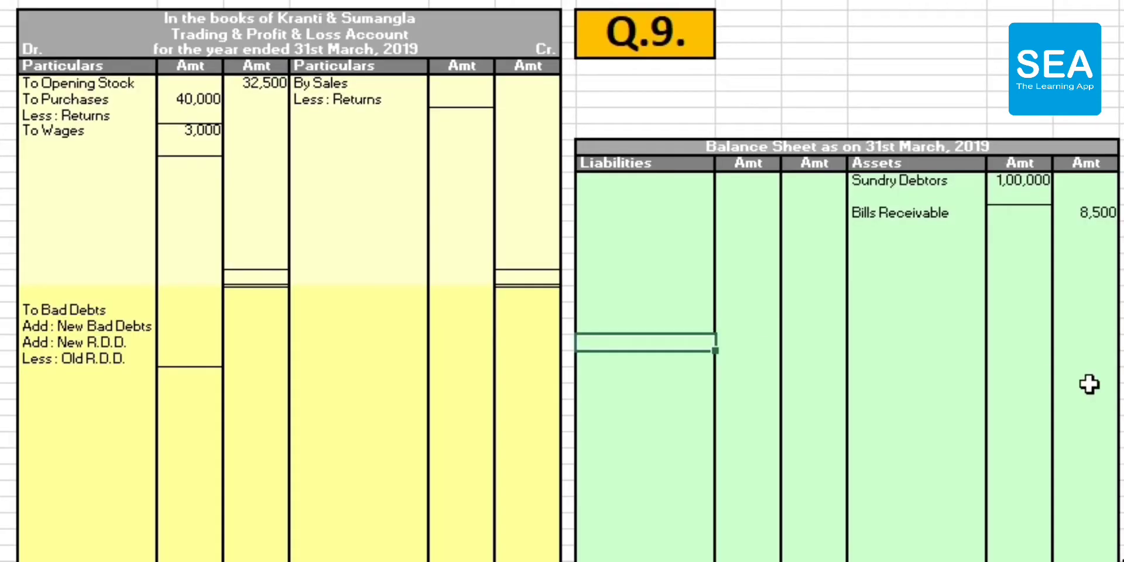
{"action": "left_click", "coordinate": [1122, 343]}
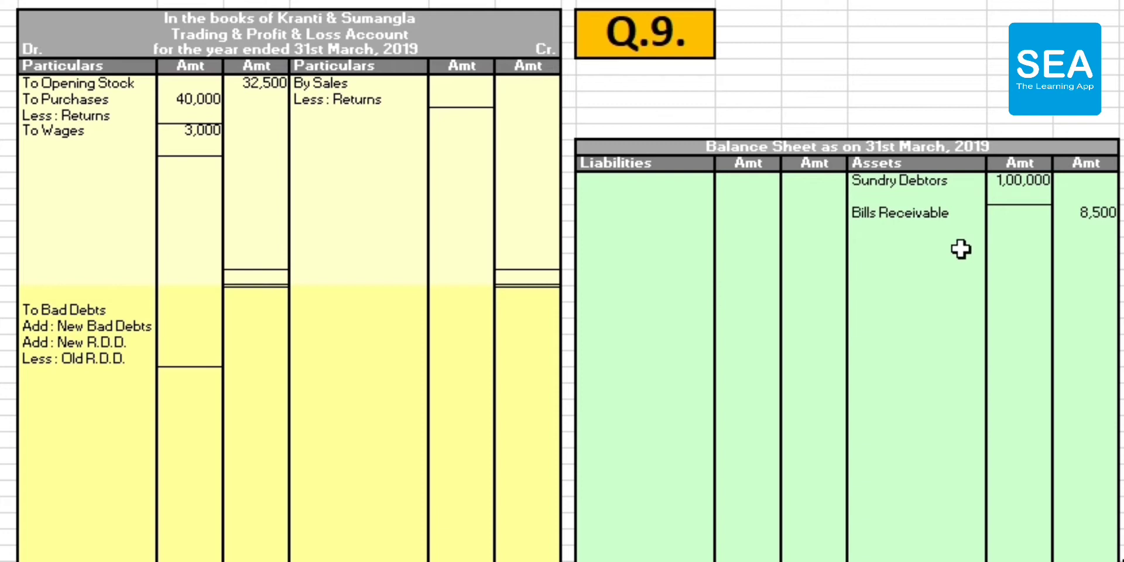
{"action": "left_click", "coordinate": [888, 234]}
{"action": "type", "text": "Investment\t\t32,000"}
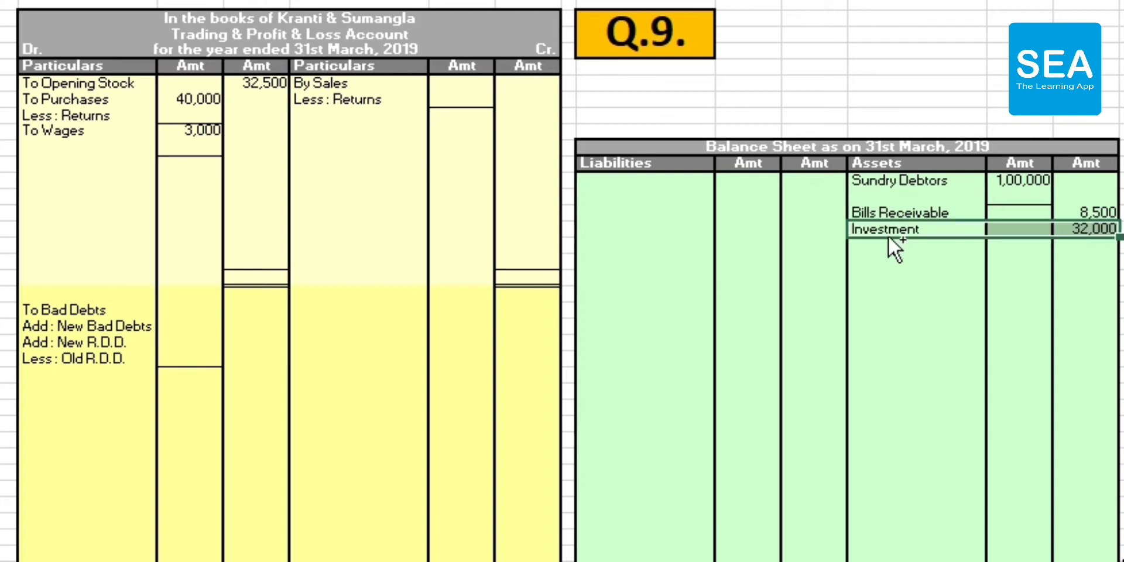
{"action": "left_click", "coordinate": [1020, 298]}
- Add To Postage of 2,700 to the Profit & Loss debit side in the outer column, directly below Less: Old R.D.D
{"action": "key", "text": "ctrl+Page_Up"}
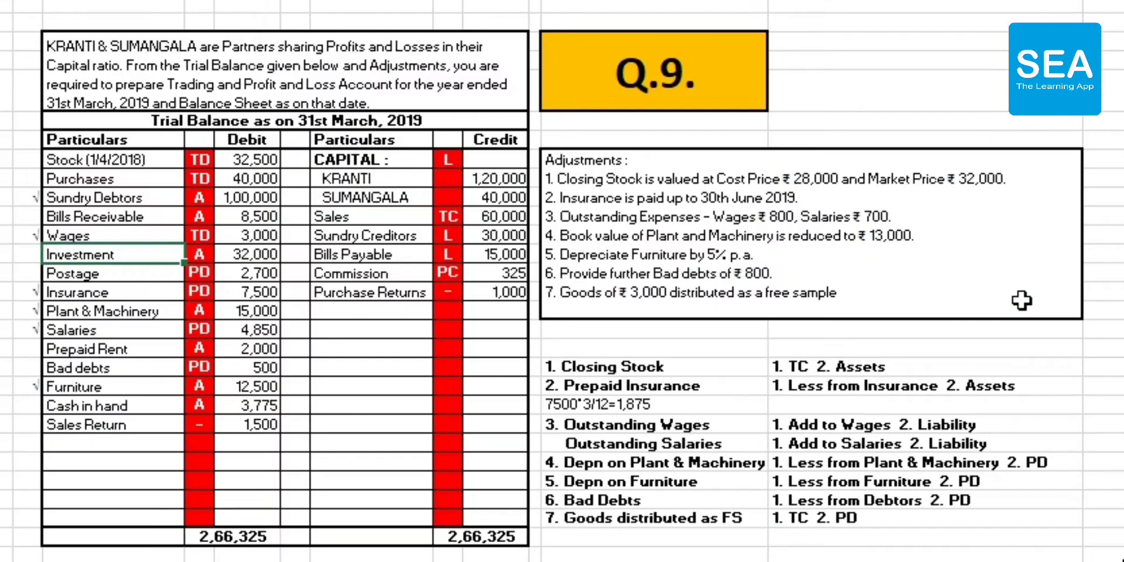
{"action": "key", "text": "Down"}
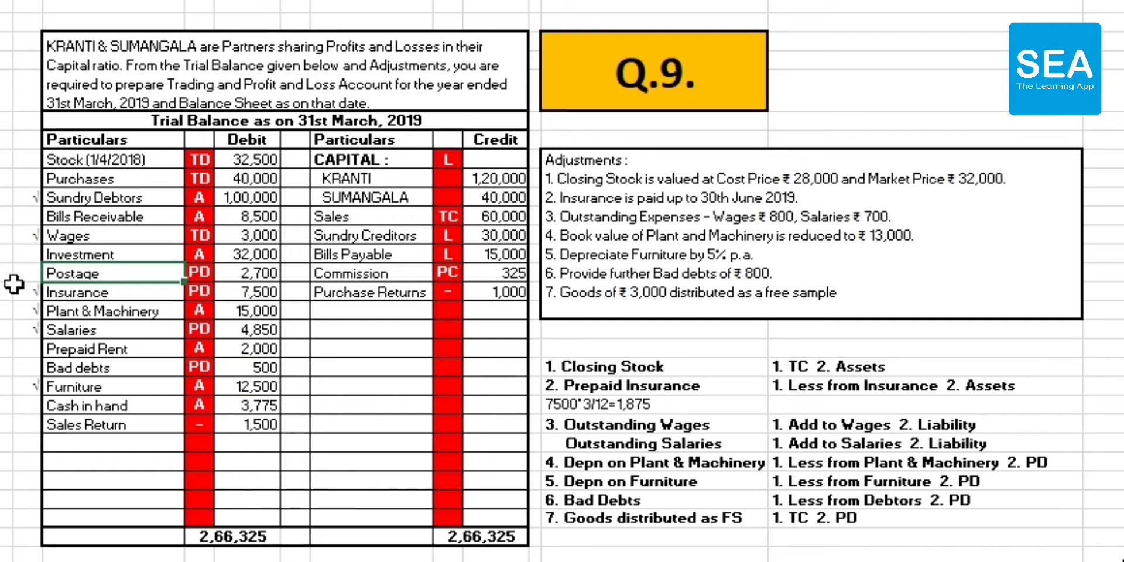
{"action": "key", "text": "ctrl+Page_Down"}
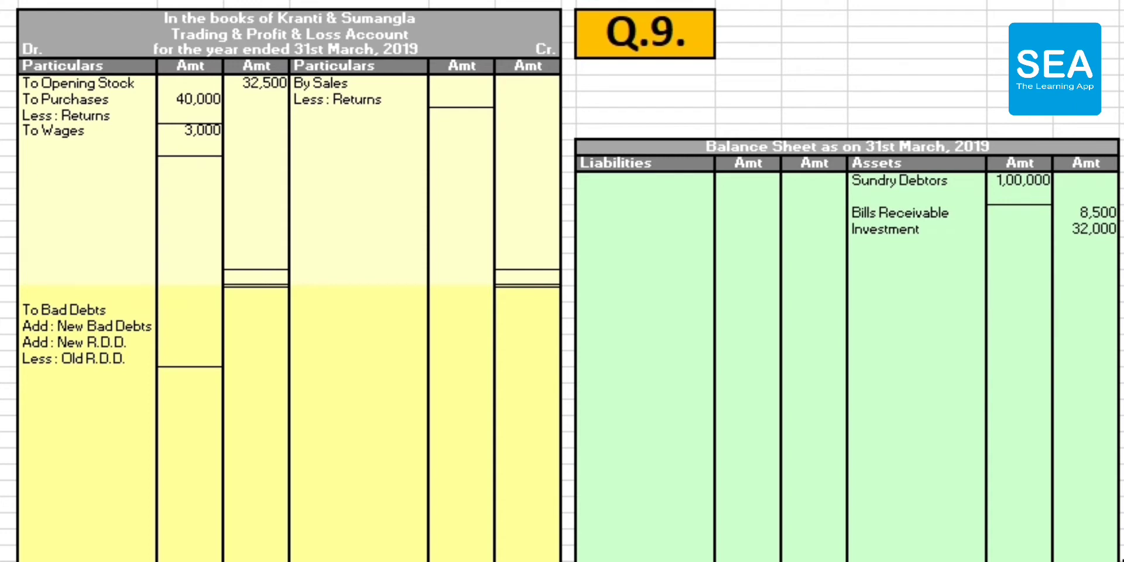
{"action": "left_click", "coordinate": [44, 375]}
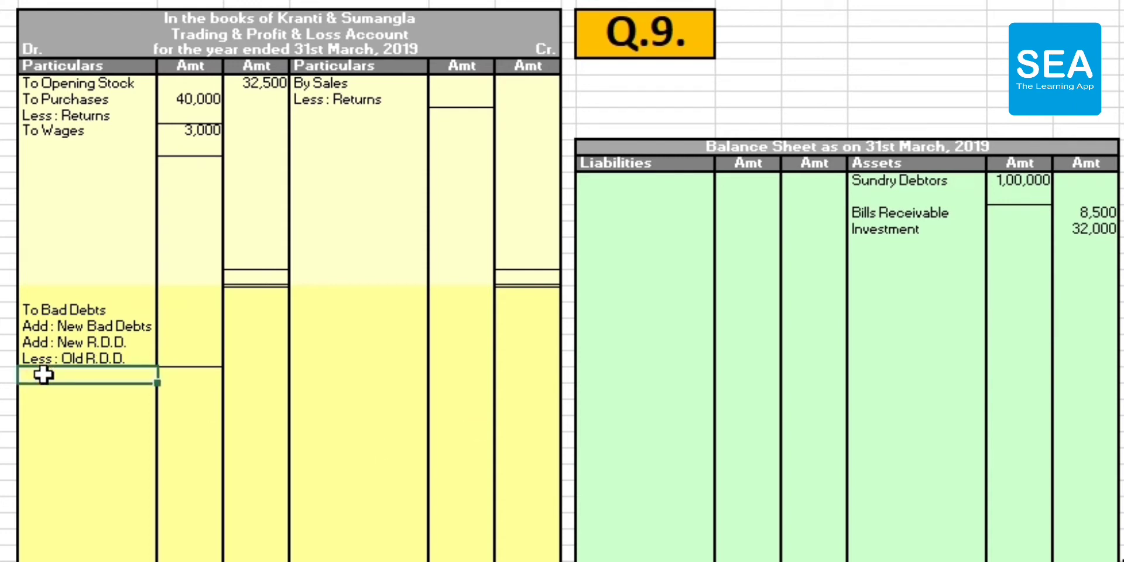
{"action": "type", "text": "To Postage\t\t2,700"}
{"action": "left_click", "coordinate": [265, 458]}
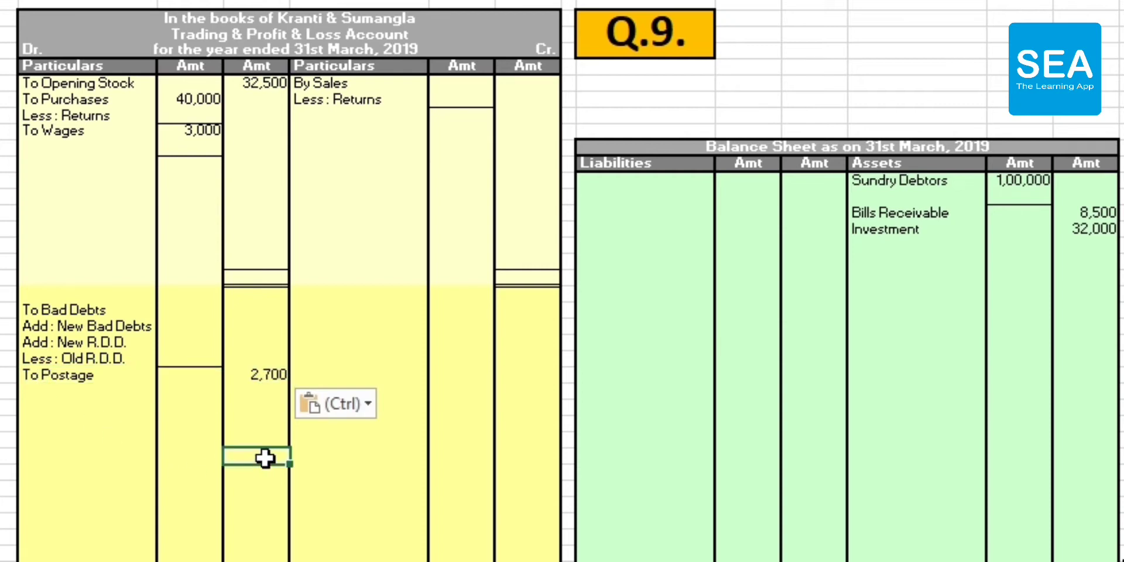
{"action": "key", "text": "ctrl+Page_Up"}
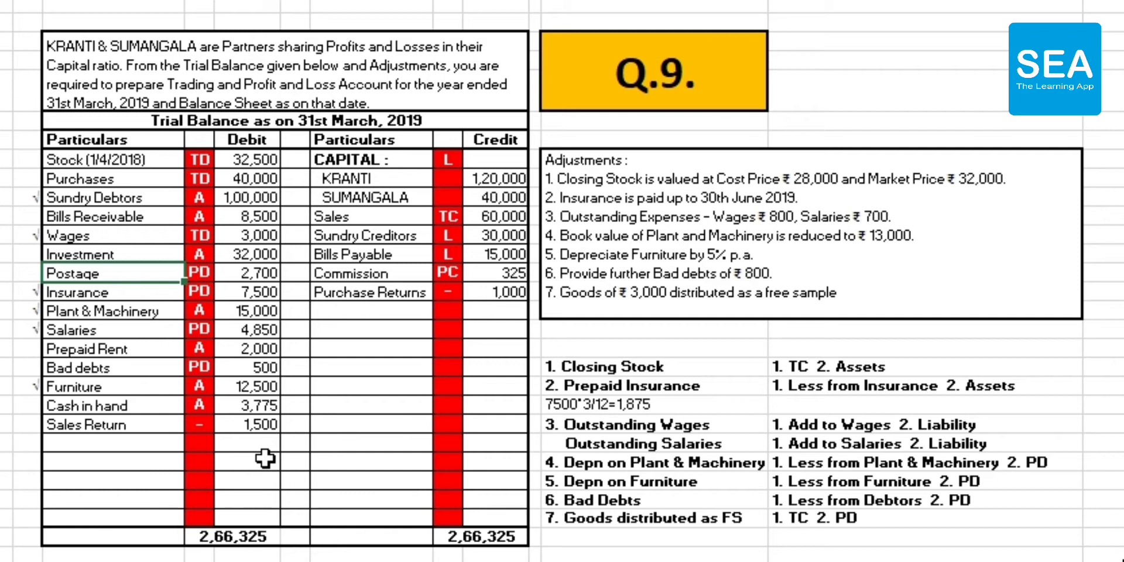
- Add To Insurance of 7,500 in the Profit & Loss inner debit column below Postage, with a bottom border on the cell beneath the amount
{"action": "key", "text": "Down"}
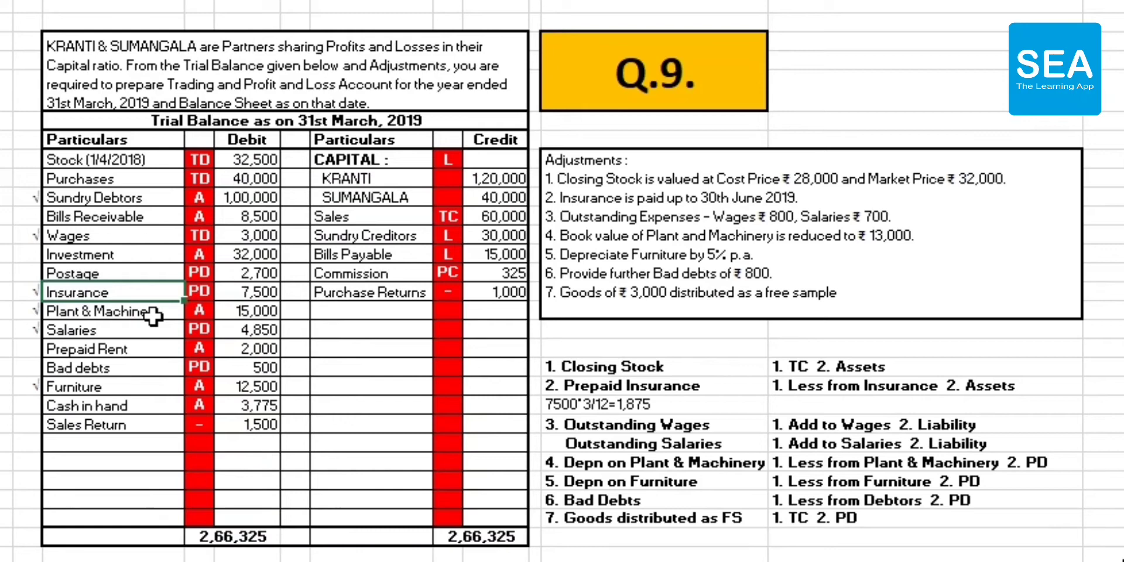
{"action": "key", "text": "ctrl+Page_Down"}
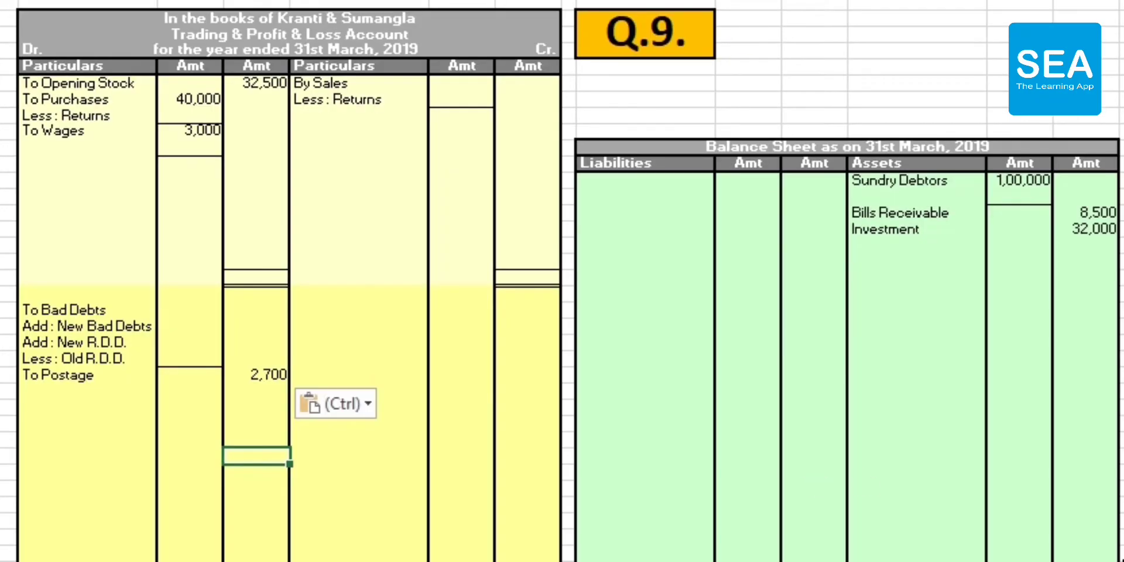
{"action": "left_click", "coordinate": [1121, 455]}
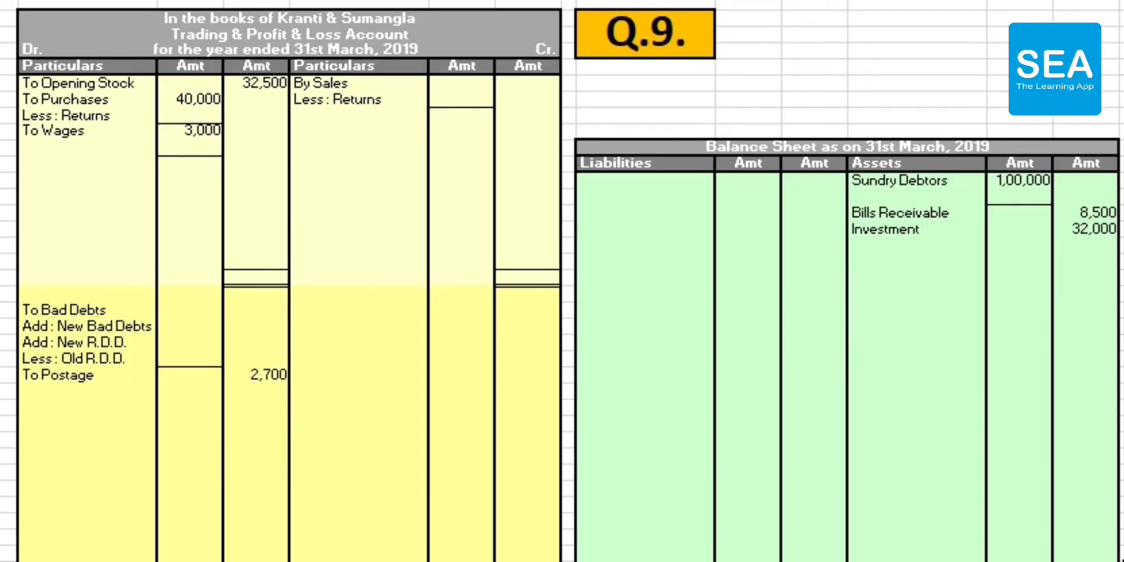
{"action": "left_click", "coordinate": [85, 392]}
{"action": "type", "text": "To Insurance\t7,500"}
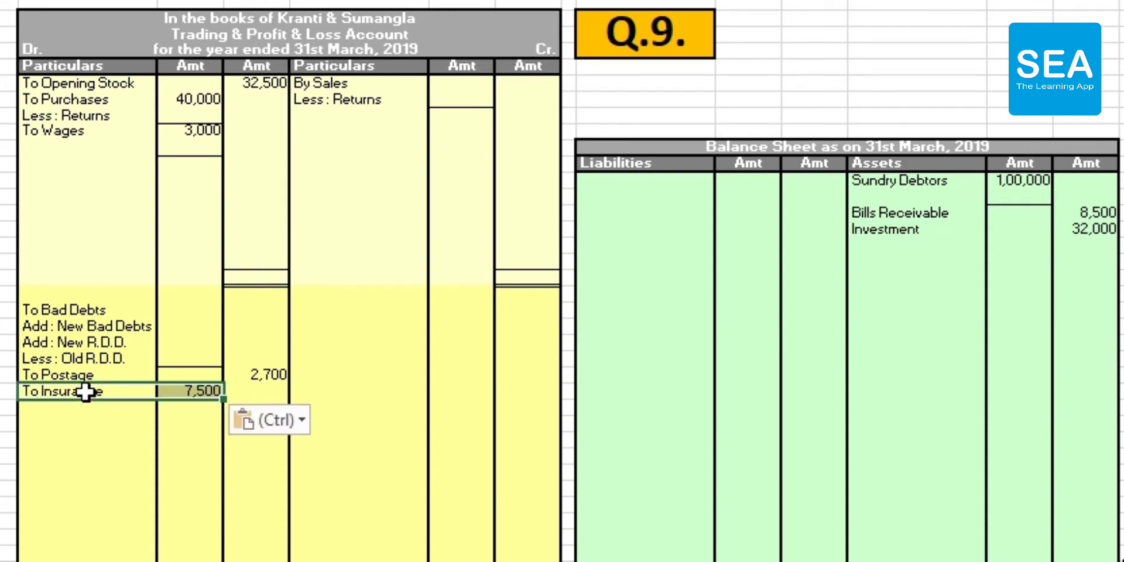
{"action": "left_click", "coordinate": [195, 414]}
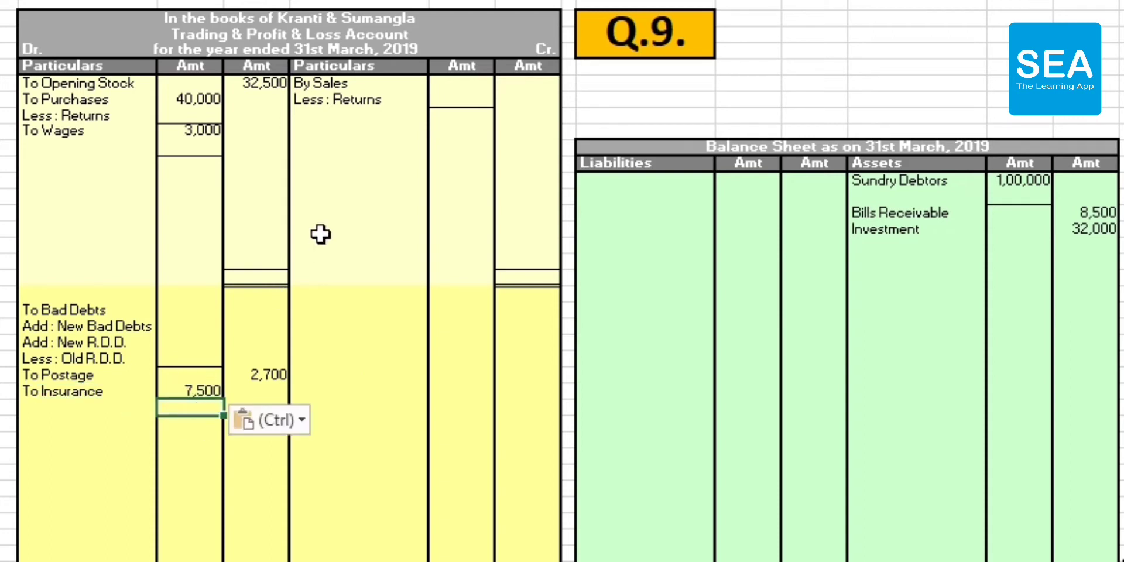
{"action": "left_click", "coordinate": [461, 395]}
{"action": "key", "text": "ctrl+Page_Up"}
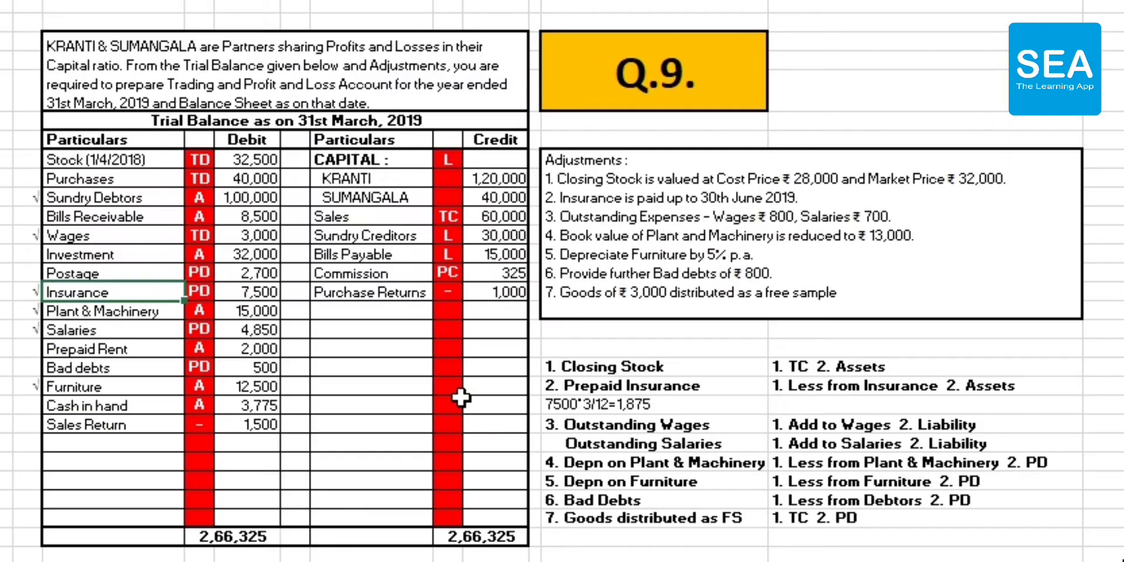
- Add Plant & Machinery of 15,000 to the Balance Sheet assets' inner column below Investment, with a bottom border on the cell beneath the amount
{"action": "key", "text": "Down"}
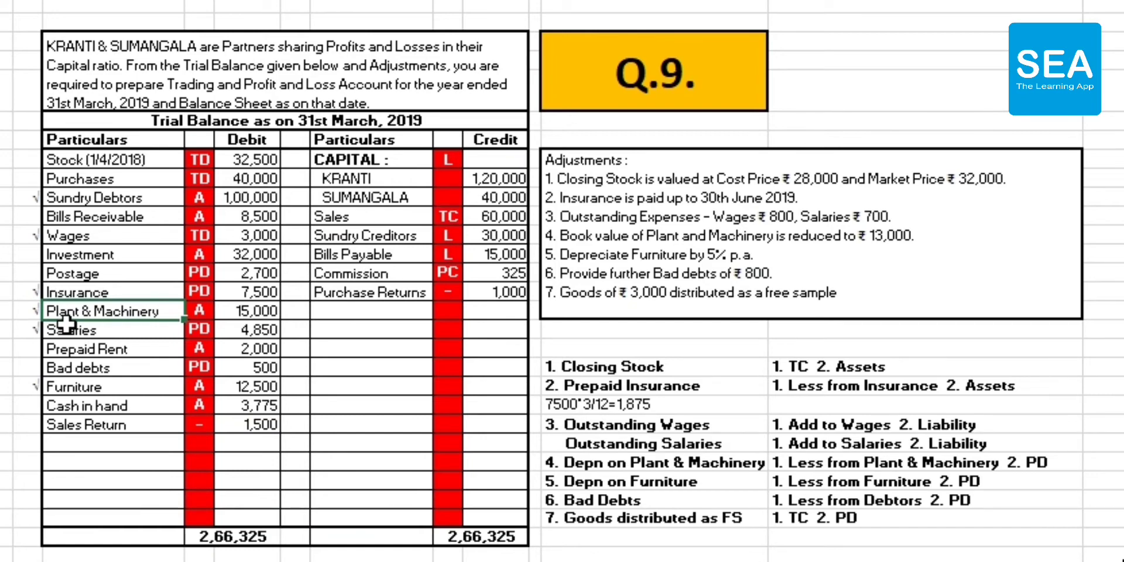
{"action": "key", "text": "ctrl+Page_Down"}
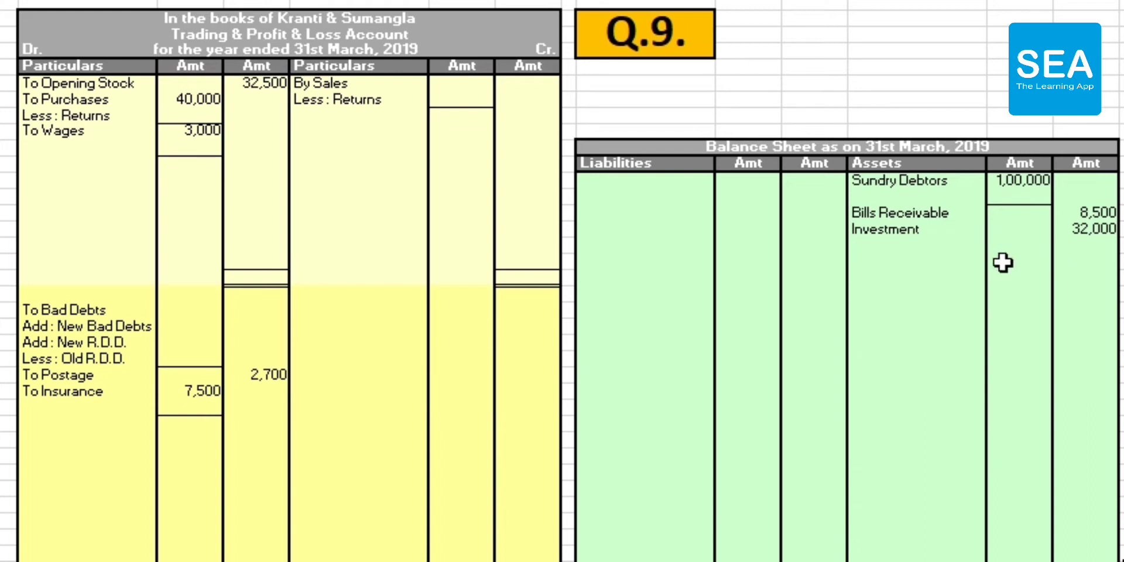
{"action": "left_click", "coordinate": [870, 251]}
{"action": "type", "text": "Plant & Machinery\t15,000"}
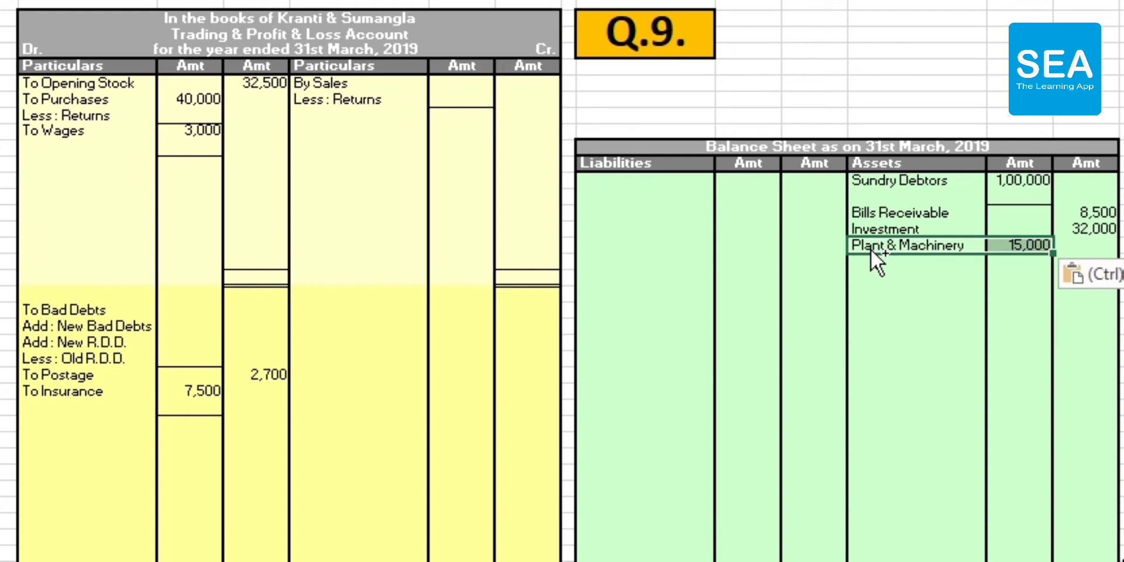
{"action": "left_click", "coordinate": [1016, 265]}
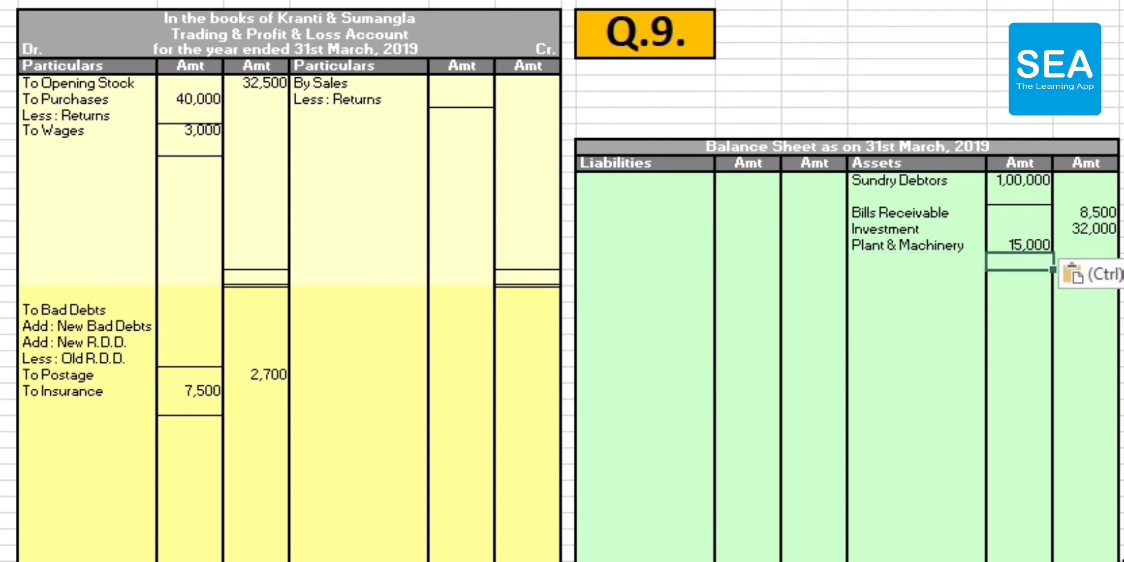
{"action": "left_click", "coordinate": [733, 283]}
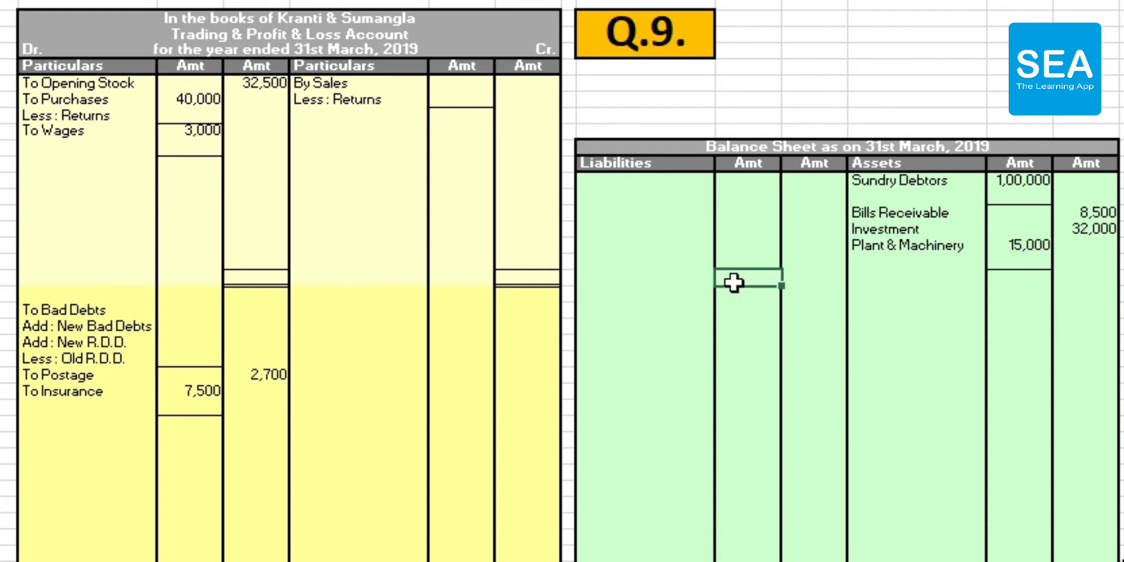
{"action": "key", "text": "ctrl+Page_Up"}
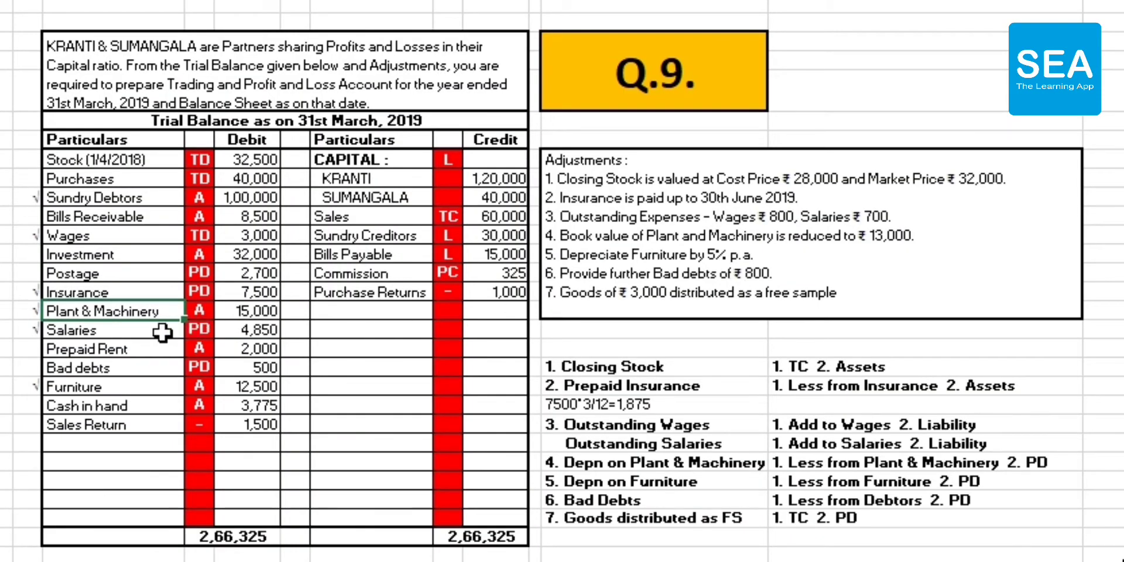
- Add To Salaries of 4,850 in the Profit & Loss inner debit column, one row free below Insurance, with a bottom border beneath the following cell
{"action": "key", "text": "Down"}
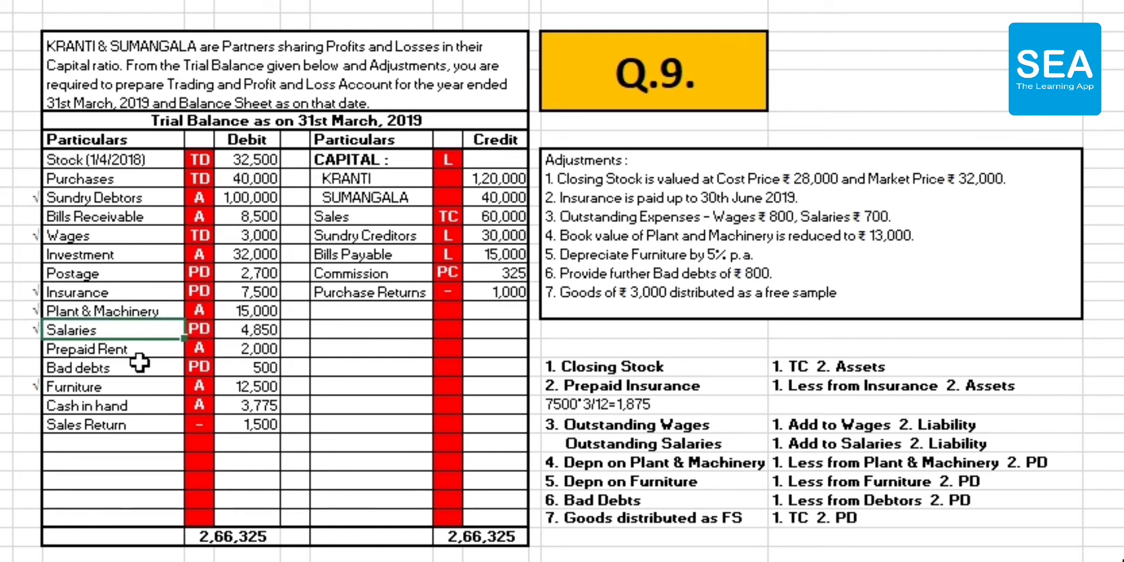
{"action": "key", "text": "ctrl+Page_Down"}
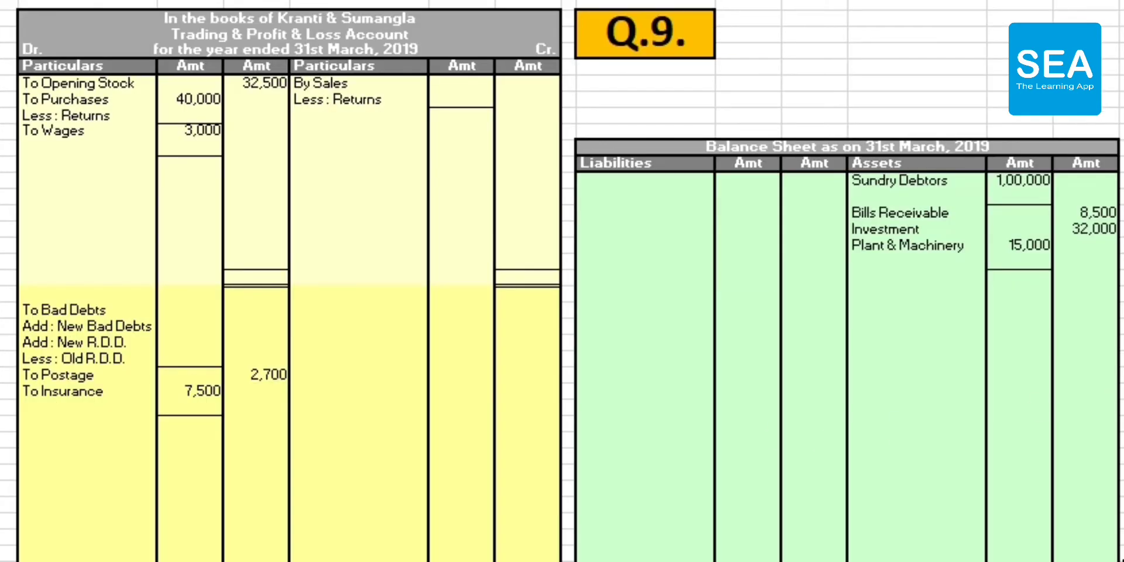
{"action": "left_click", "coordinate": [69, 428]}
{"action": "type", "text": "To Salaries\t4,850"}
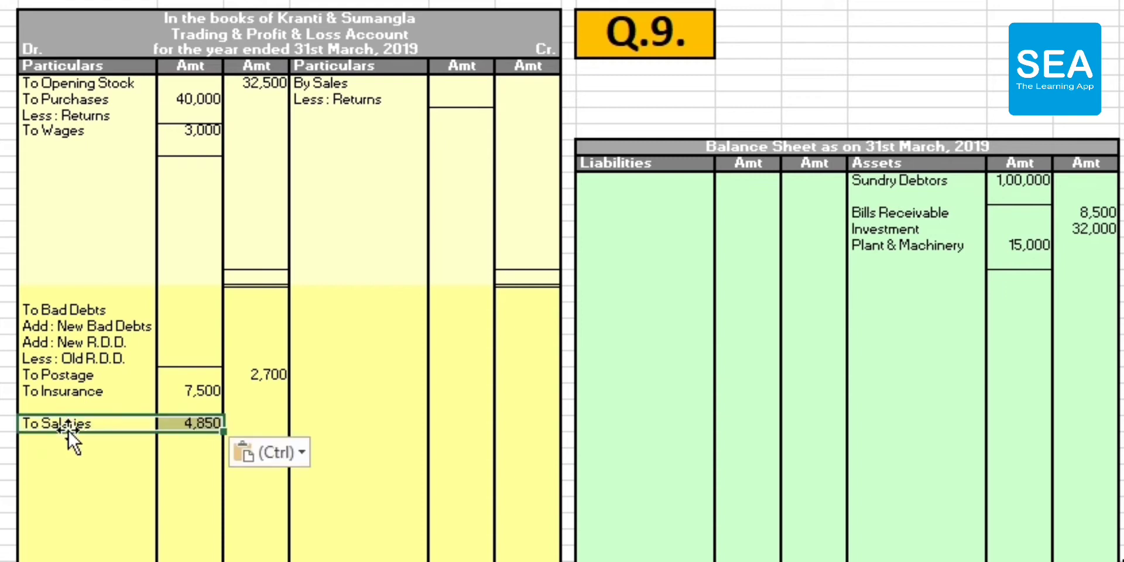
{"action": "left_click", "coordinate": [196, 441]}
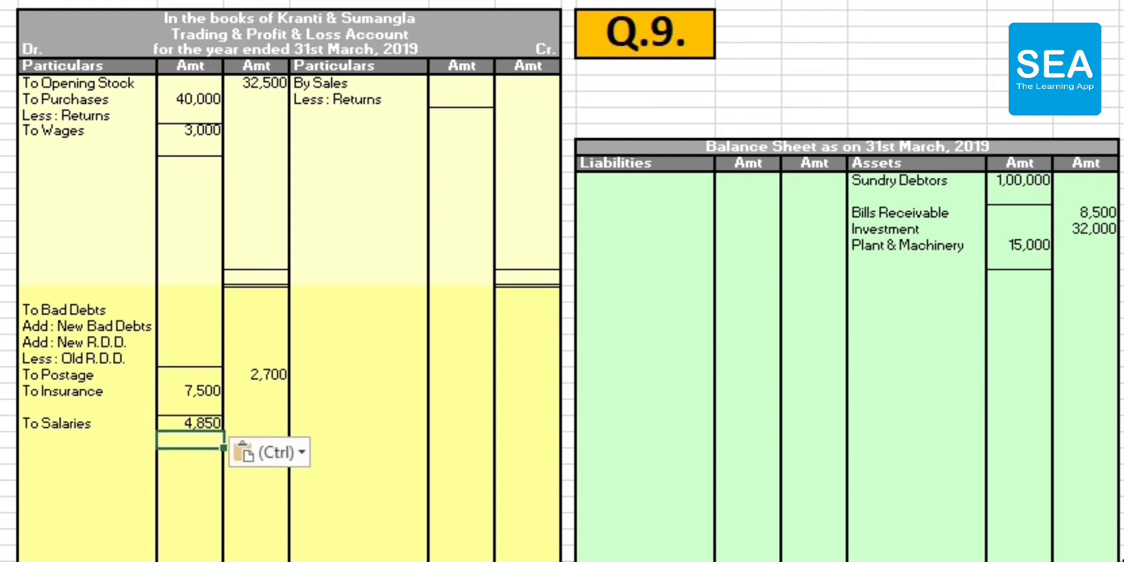
{"action": "left_click", "coordinate": [664, 365]}
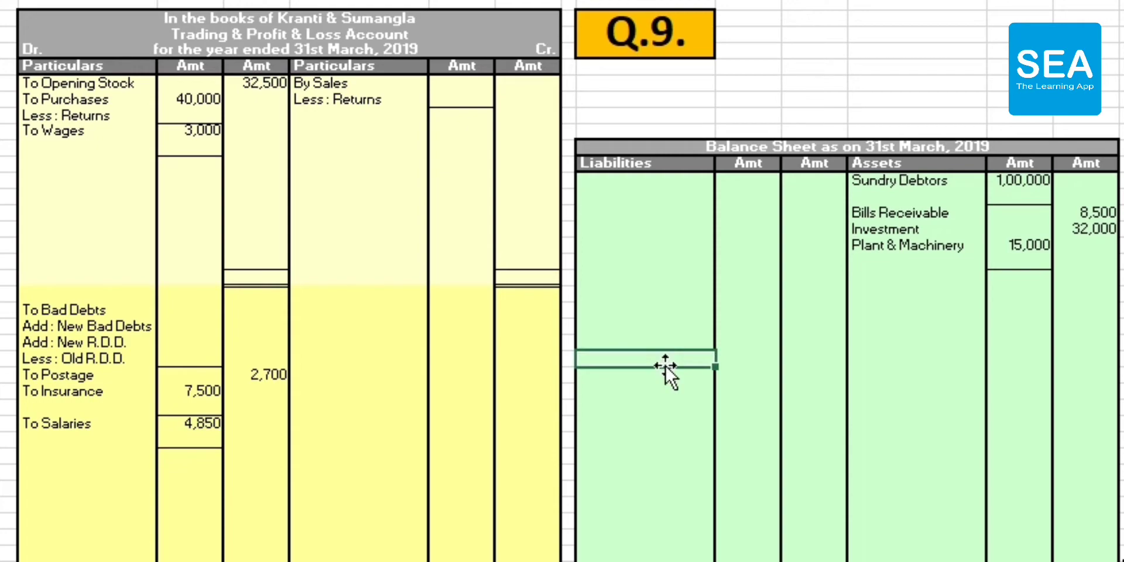
{"action": "key", "text": "ctrl+Page_Up"}
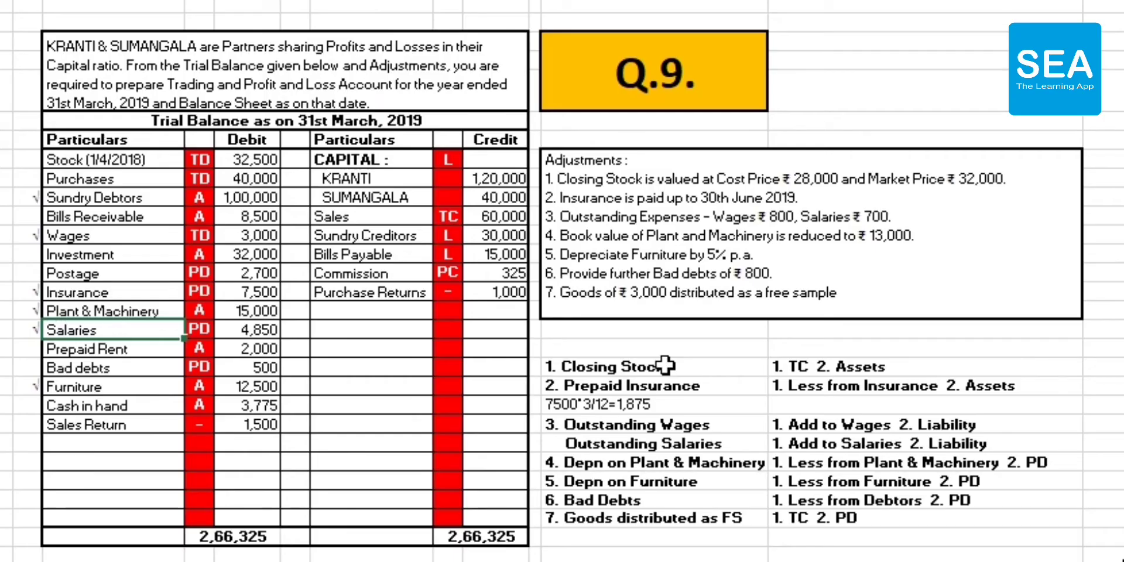
- Add Prepaid Rent of 2,000 to the Balance Sheet assets in the outer amount column, leaving one row free below Plant & Machinery
{"action": "key", "text": "Down"}
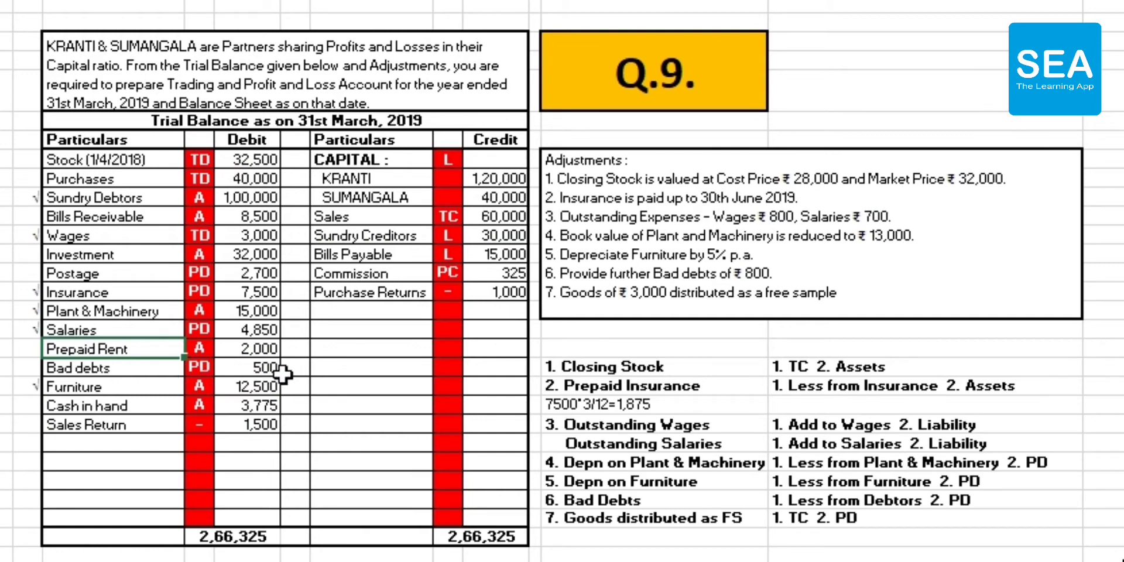
{"action": "key", "text": "ctrl+Page_Down"}
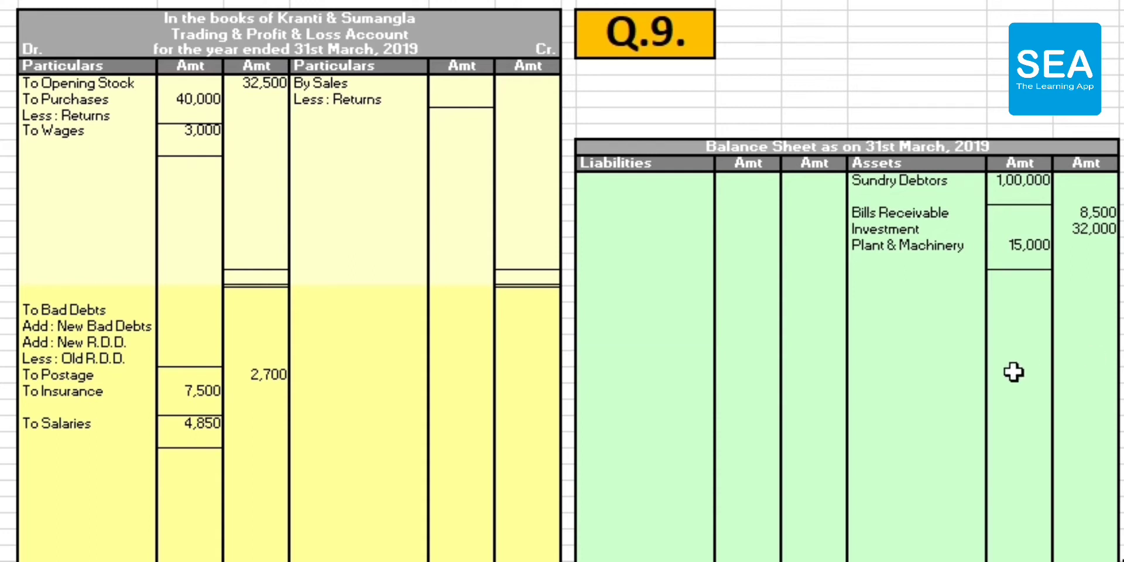
{"action": "left_click", "coordinate": [916, 281]}
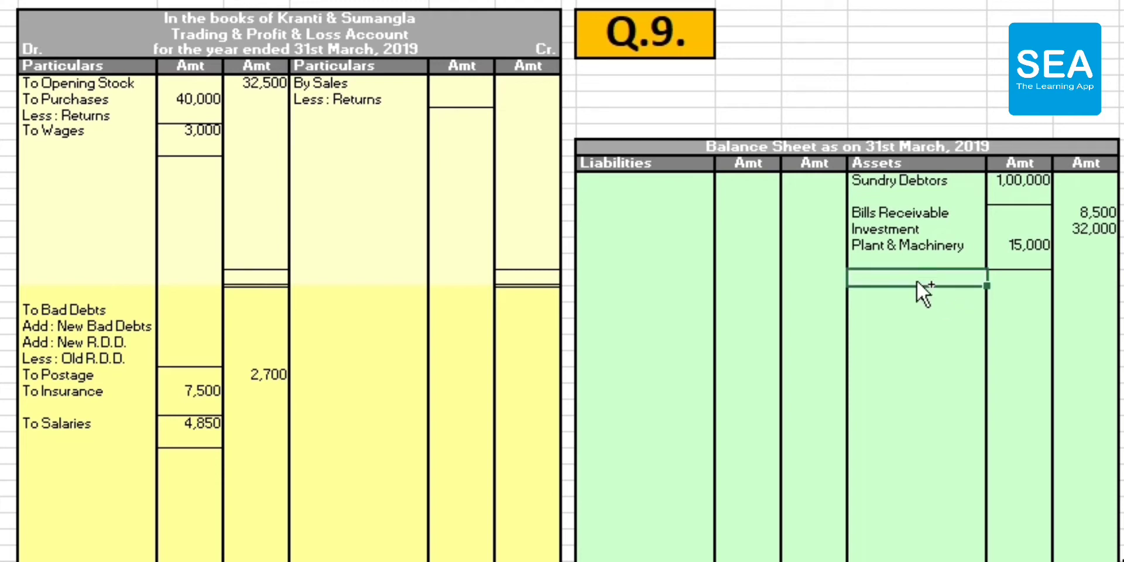
{"action": "type", "text": "Prepaid Rent\t\t2,000"}
{"action": "left_click", "coordinate": [1061, 339]}
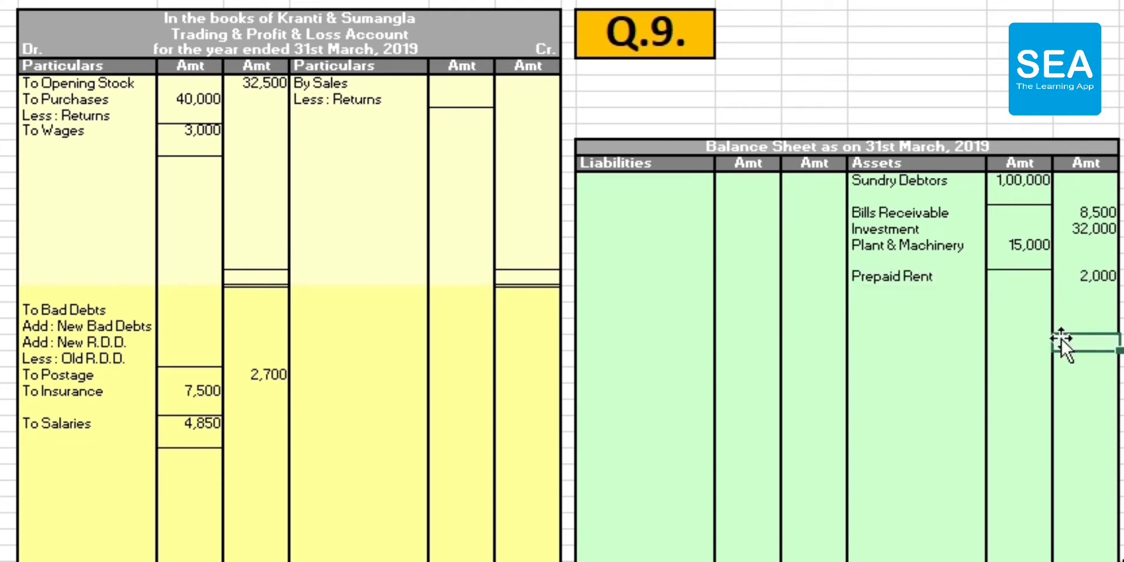
{"action": "key", "text": "ctrl+Page_Up"}
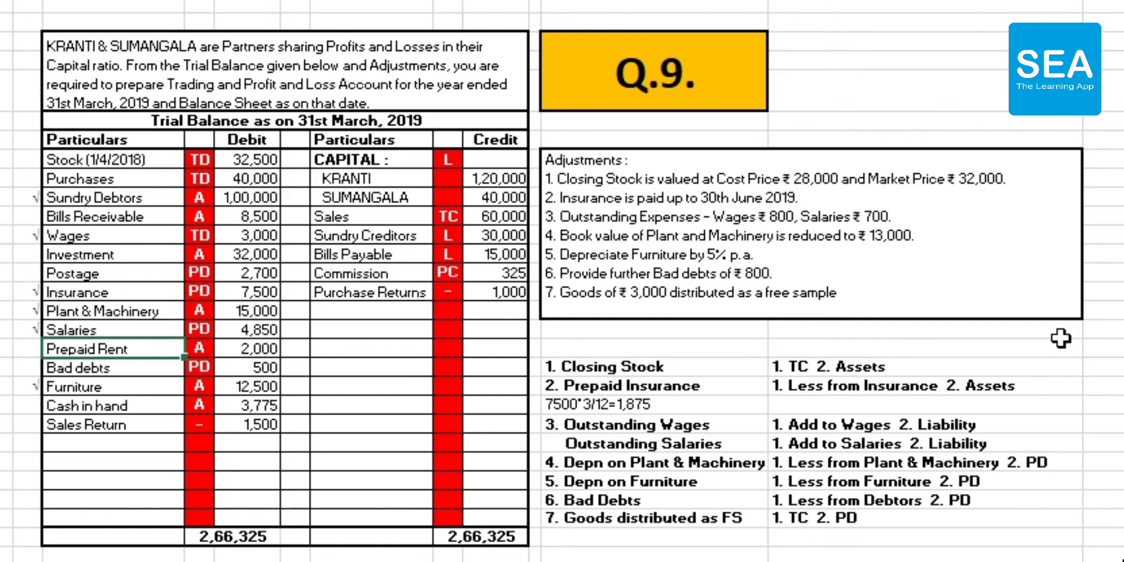
- Enter 500 for To Bad Debts in the inner amount column of the Profit & Loss debit side
{"action": "key", "text": "Down"}
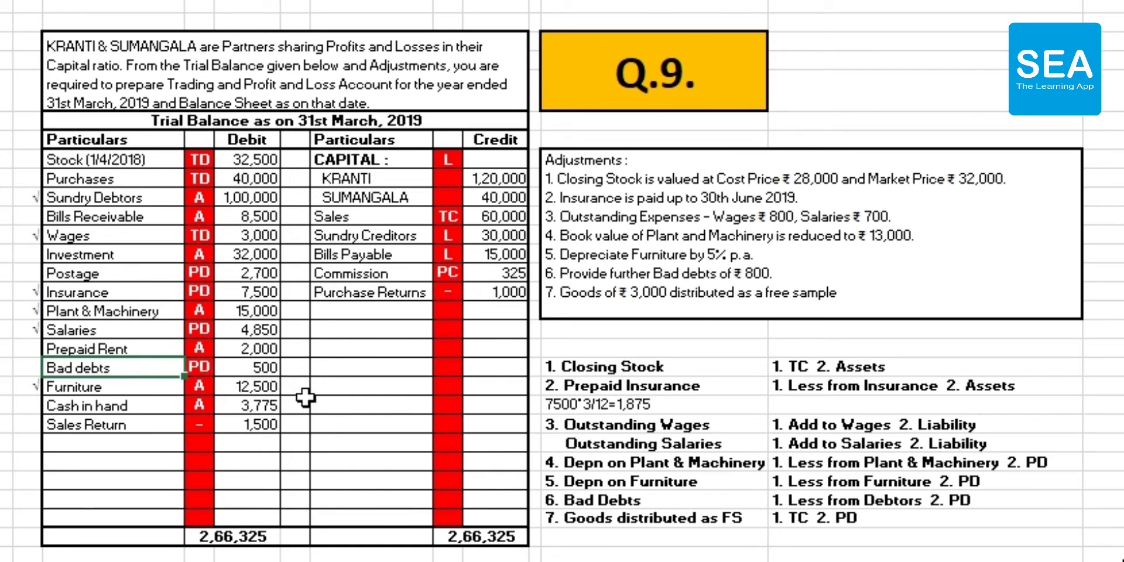
{"action": "key", "text": "ctrl+Page_Down"}
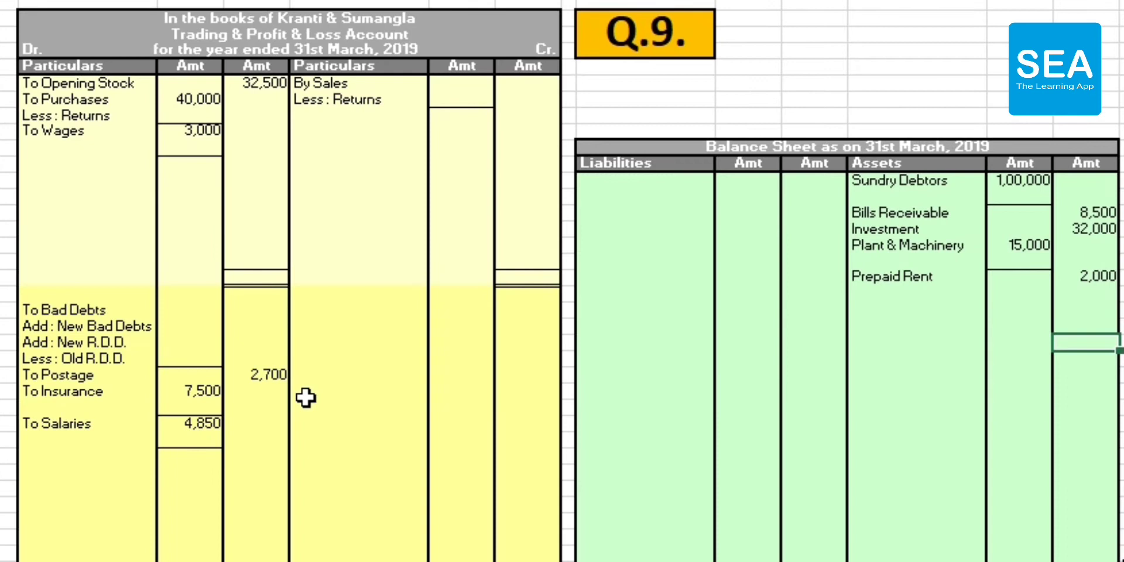
{"action": "left_click", "coordinate": [1123, 342]}
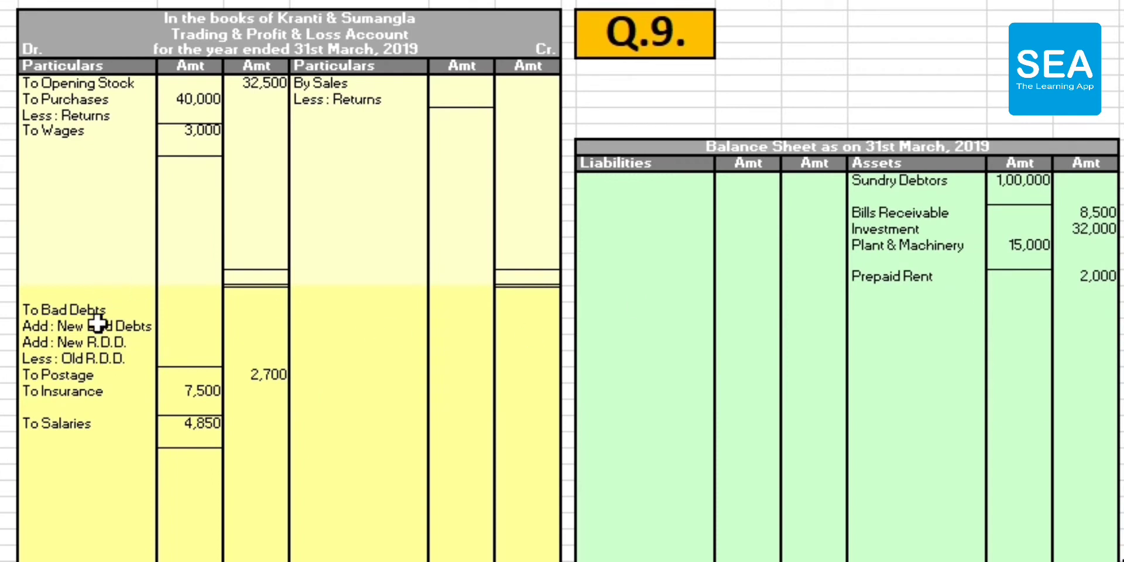
{"action": "left_click", "coordinate": [177, 313]}
{"action": "type", "text": "500"}
{"action": "left_click", "coordinate": [390, 390]}
{"action": "key", "text": "ctrl+Page_Up"}
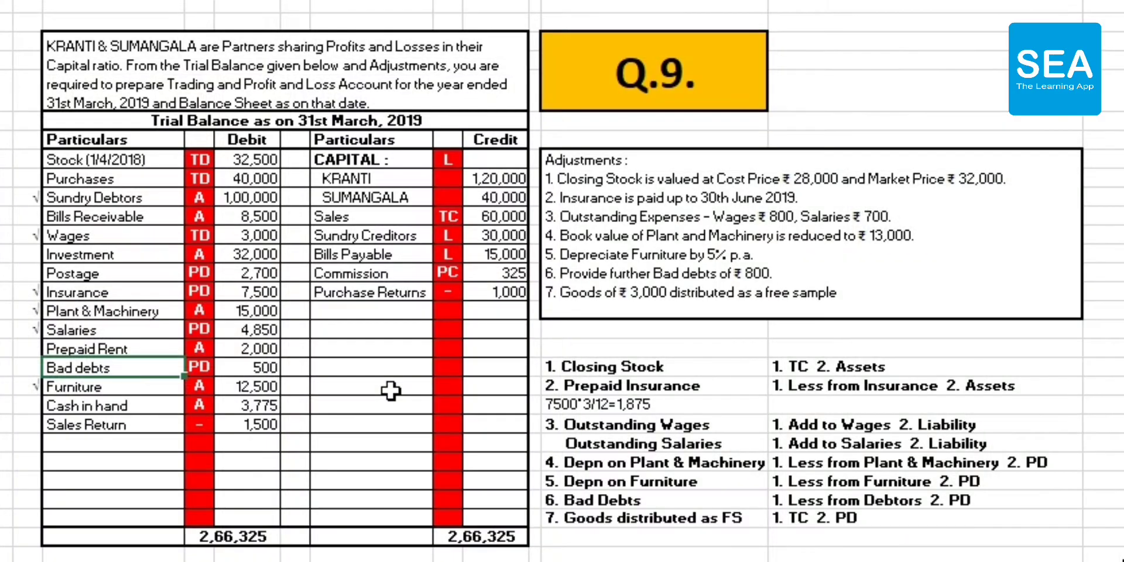
- Add Furniture of 12,500 to the Balance Sheet assets' inner column below Prepaid Rent, with a bottom border on the cell beneath the amount
{"action": "key", "text": "Down"}
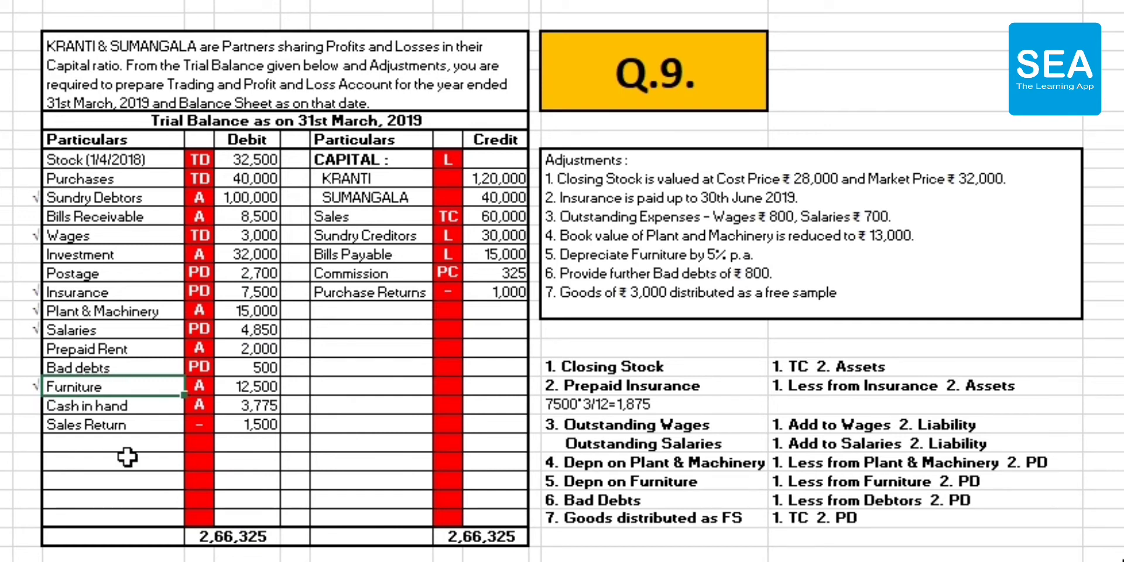
{"action": "key", "text": "ctrl+Page_Down"}
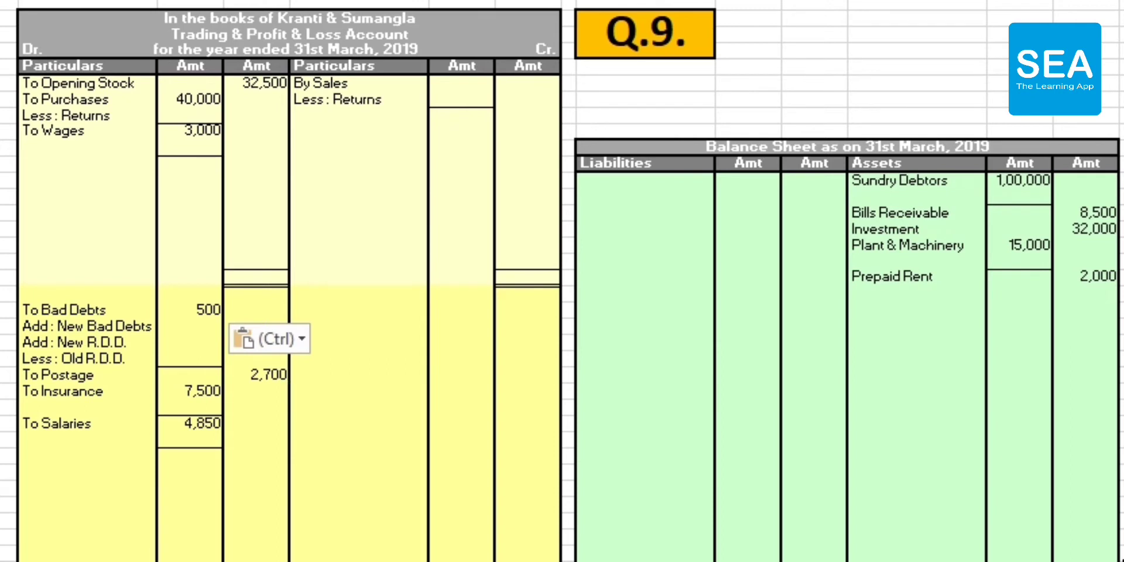
{"action": "left_click", "coordinate": [885, 295]}
{"action": "type", "text": "Furniture\t12,500"}
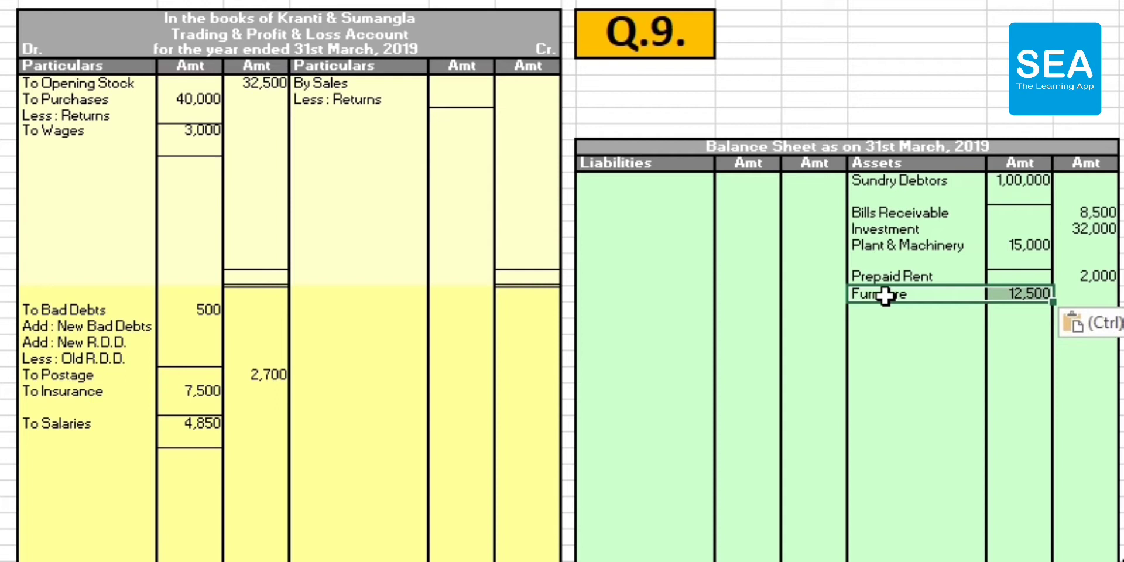
{"action": "left_click", "coordinate": [1030, 315]}
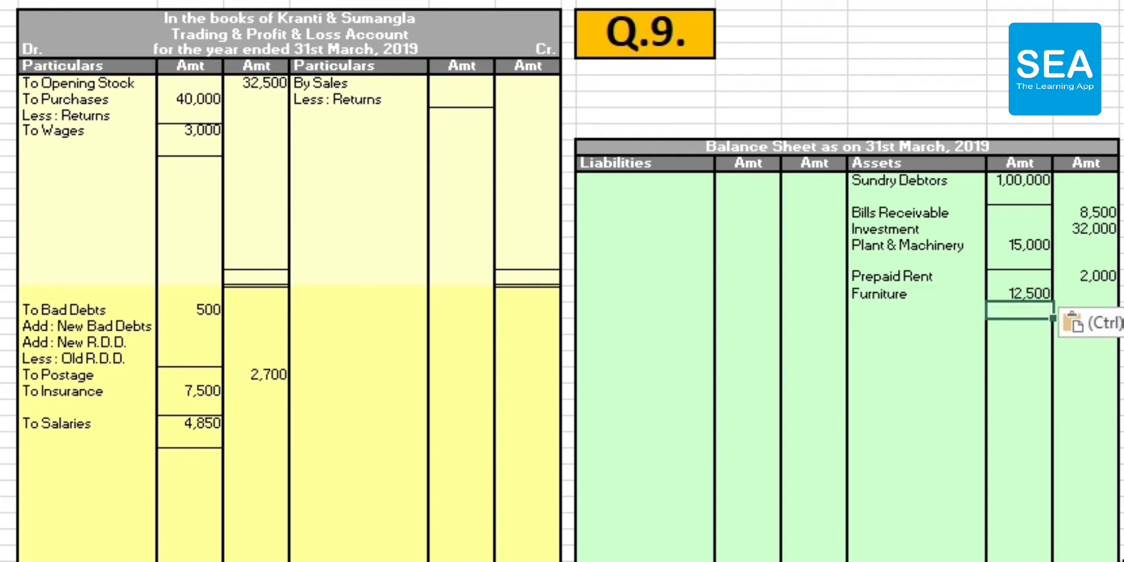
{"action": "left_click", "coordinate": [872, 371]}
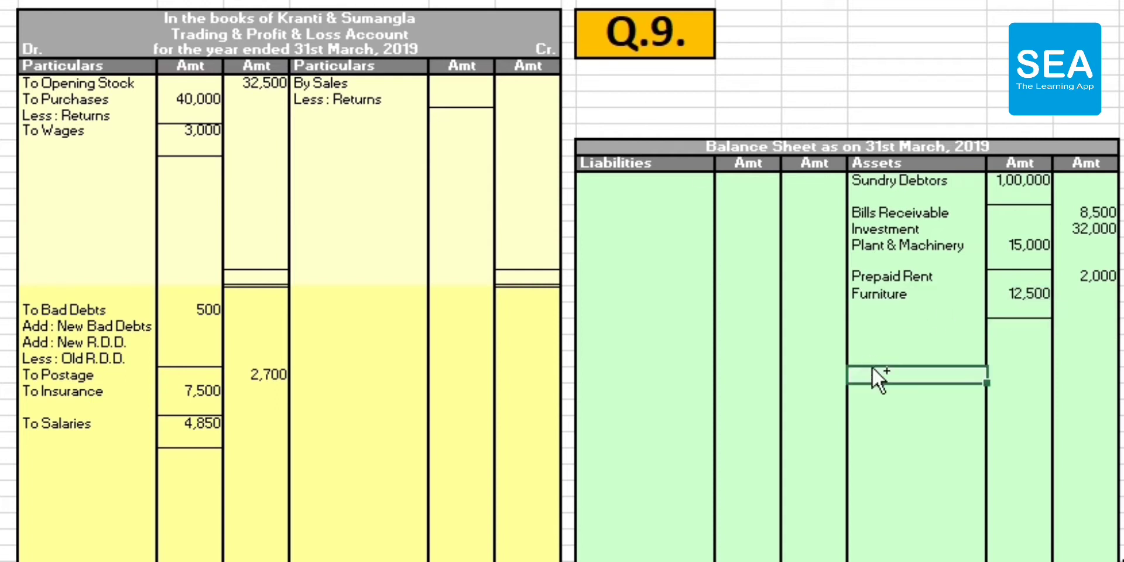
{"action": "key", "text": "ctrl+Page_Up"}
- Add Cash in Hand of 3,775 to the Balance Sheet assets in the outer amount column, leaving one row free below Furniture
{"action": "key", "text": "Down"}
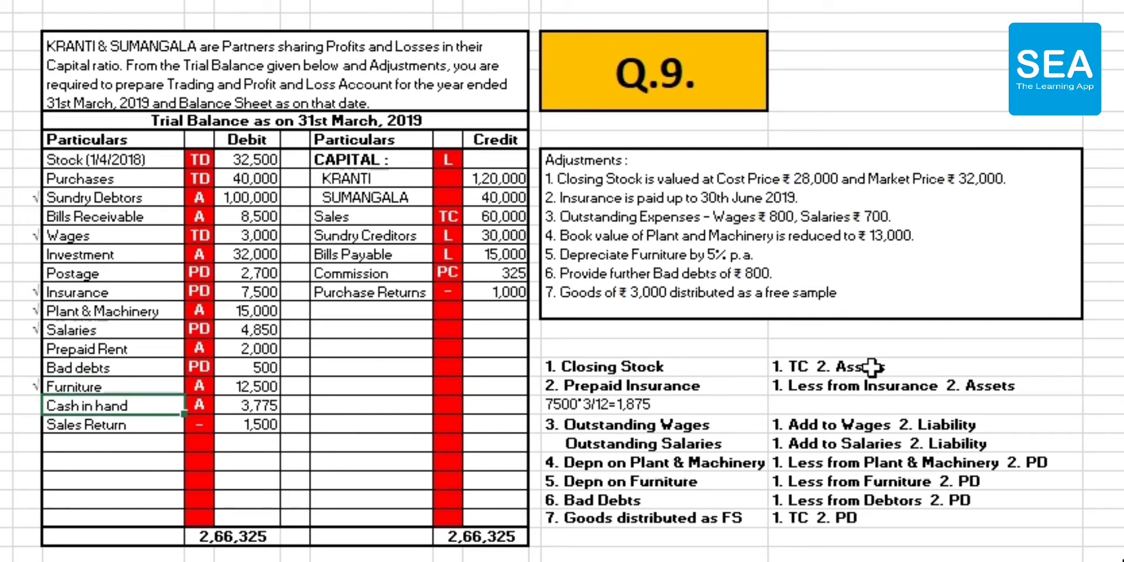
{"action": "key", "text": "ctrl+Page_Down"}
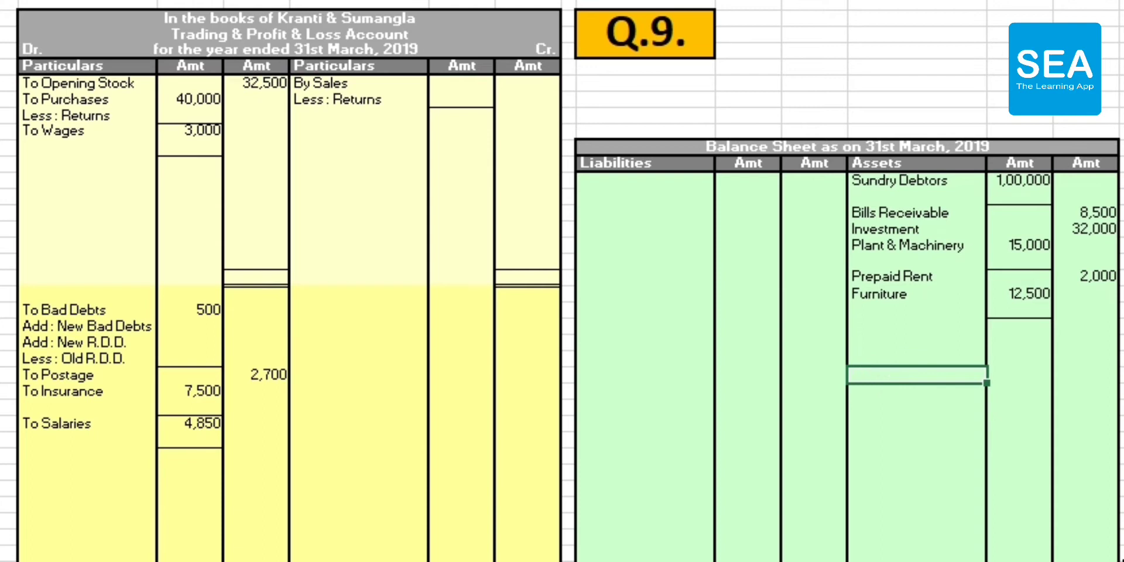
{"action": "key", "text": "Up"}
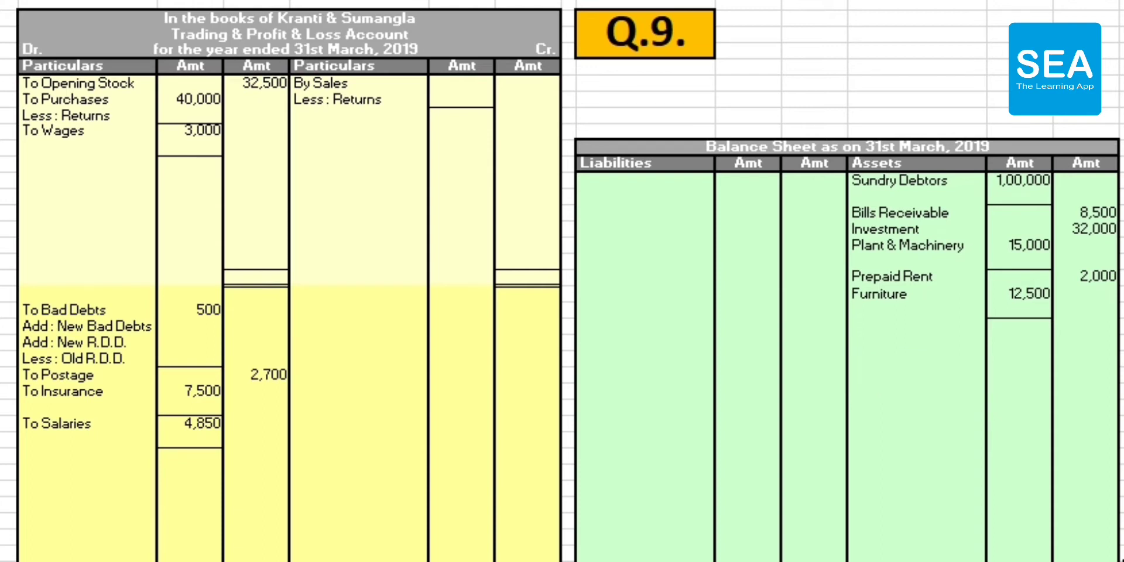
{"action": "left_click", "coordinate": [874, 332]}
{"action": "type", "text": "Cash in Hand\t\t3,775"}
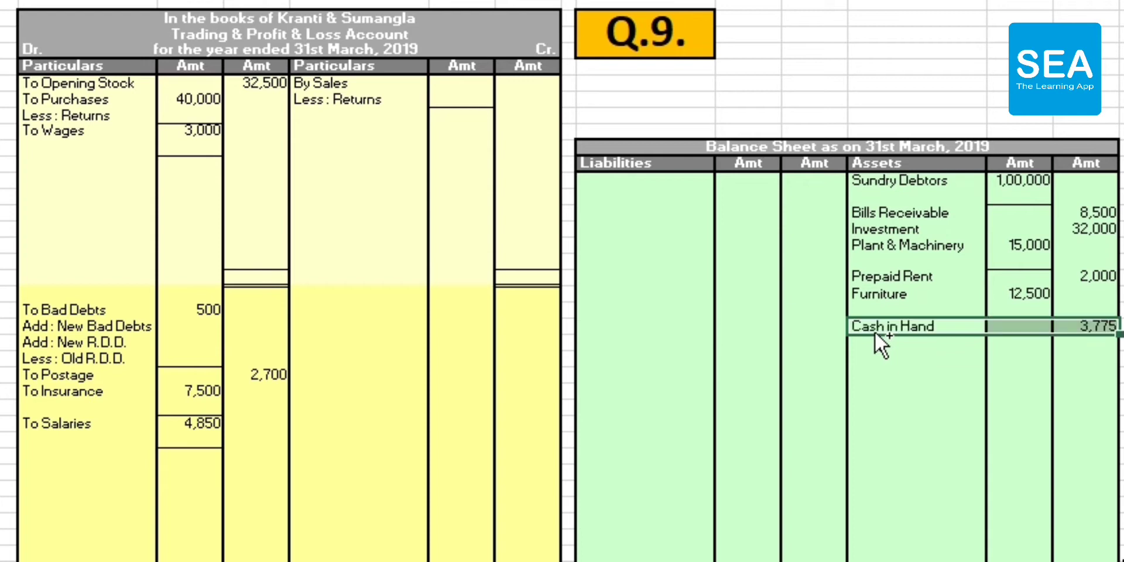
{"action": "left_click", "coordinate": [914, 400]}
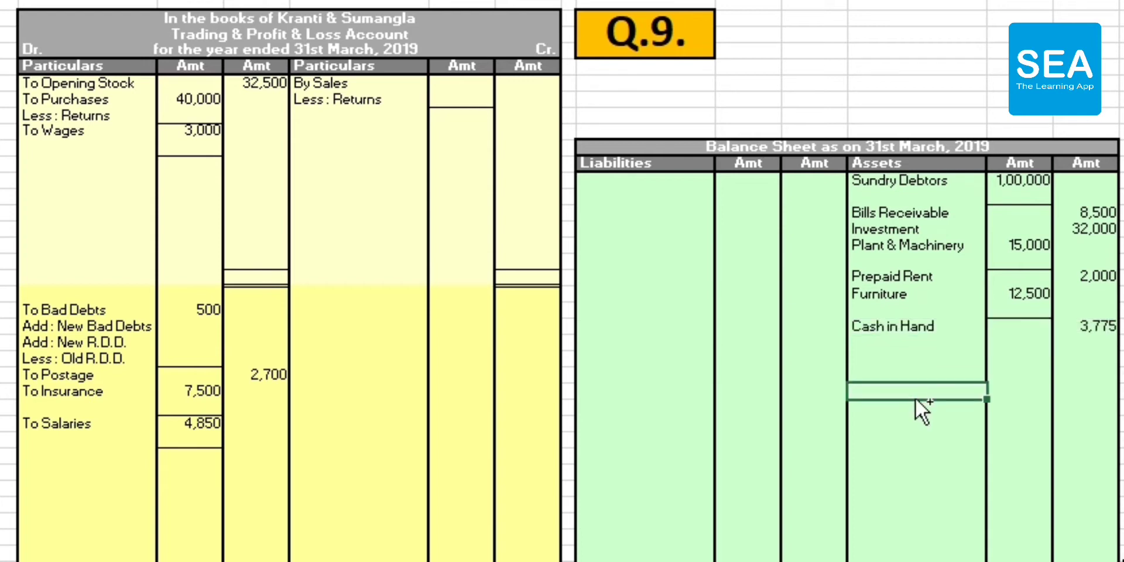
- Enter the sales return as -1,500 beside Less : Returns in the Trading Account's inner credit amount column
{"action": "key", "text": "ctrl+Page_Up"}
{"action": "key", "text": "Down"}
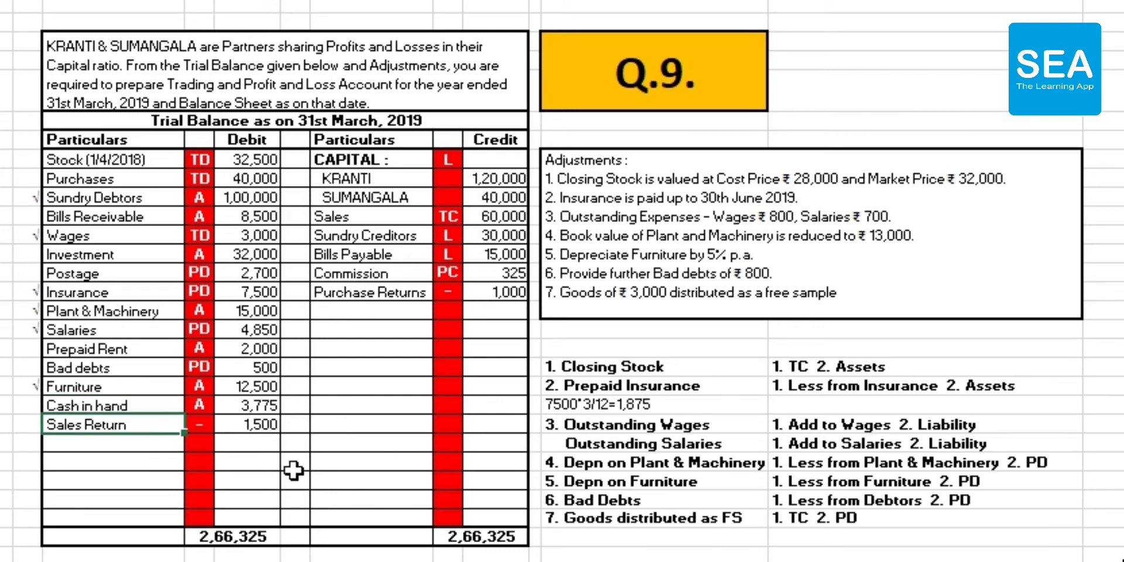
{"action": "key", "text": "ctrl+Page_Down"}
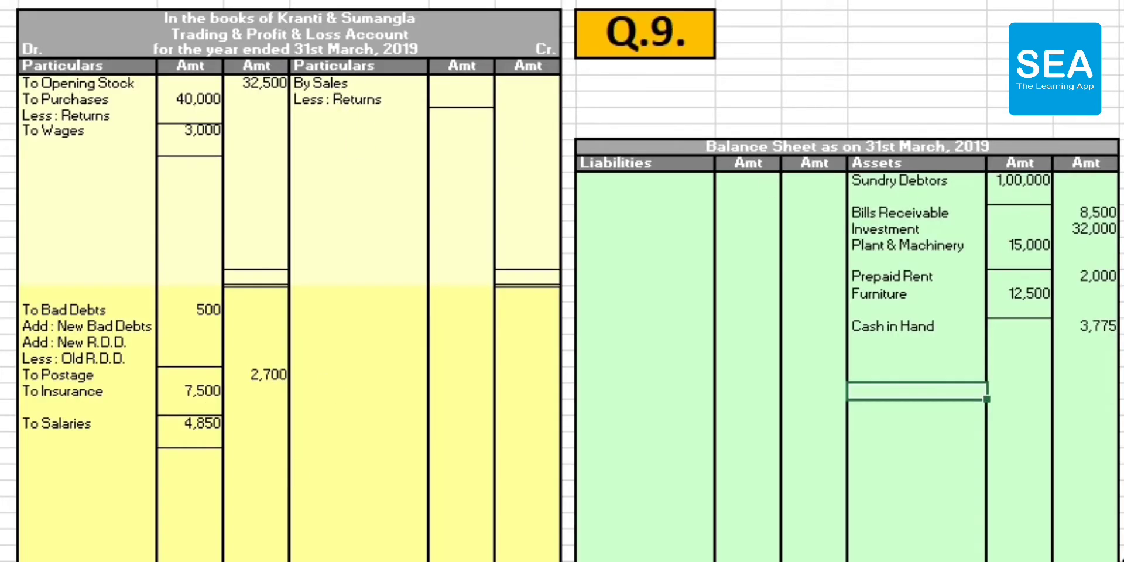
{"action": "left_click", "coordinate": [463, 99]}
{"action": "key", "text": "ctrl+v"}
{"action": "key", "text": "ctrl"}
{"action": "key", "text": "Escape"}
{"action": "left_click", "coordinate": [462, 159]}
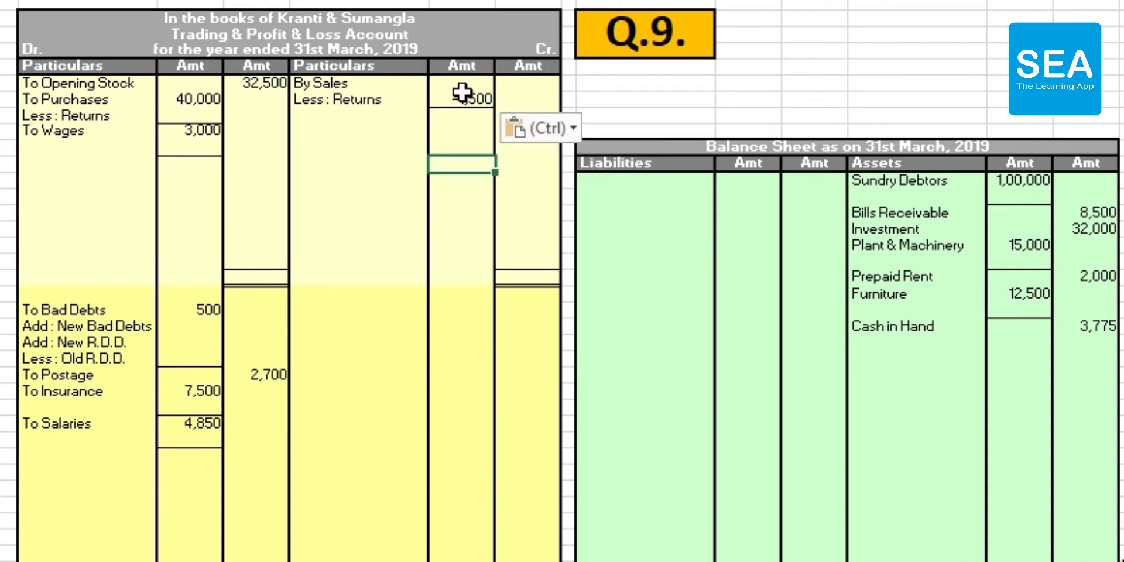
{"action": "left_click", "coordinate": [465, 134]}
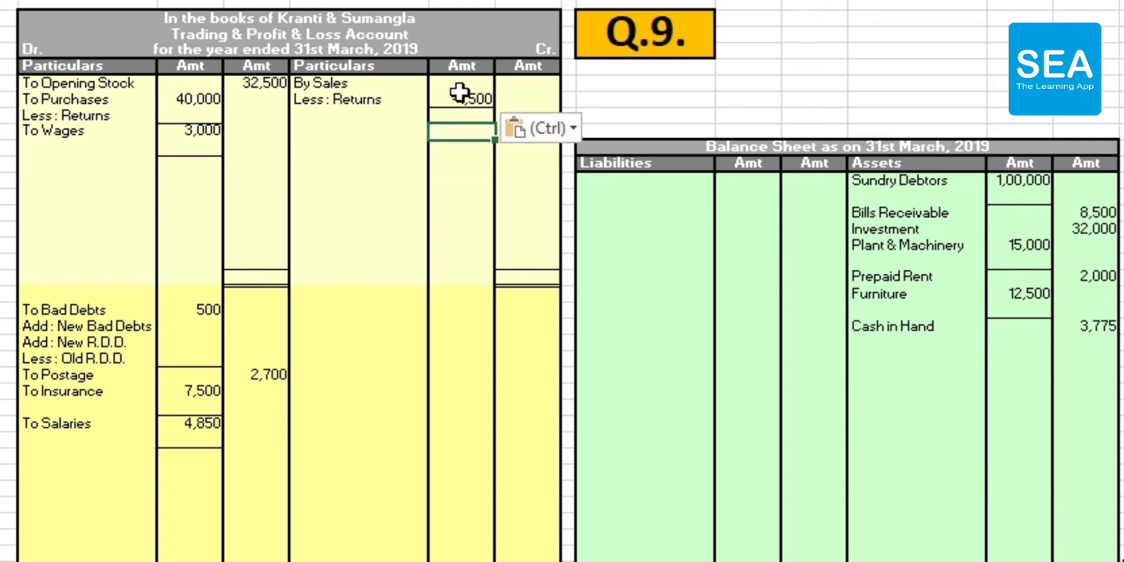
{"action": "left_click", "coordinate": [390, 148]}
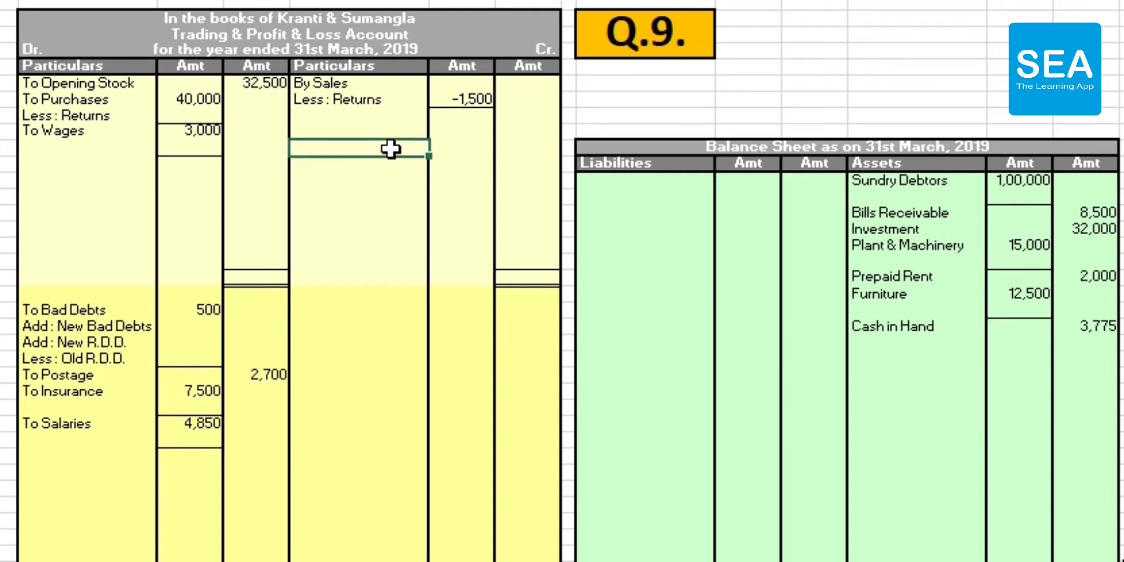
- Add a bold Capital heading and the first partner's capital of 1,20,000 to the liabilities' inner column, with a bottom border four rows beneath the amount
{"action": "key", "text": "ctrl+Page_Up"}
{"action": "left_click", "coordinate": [398, 159]}
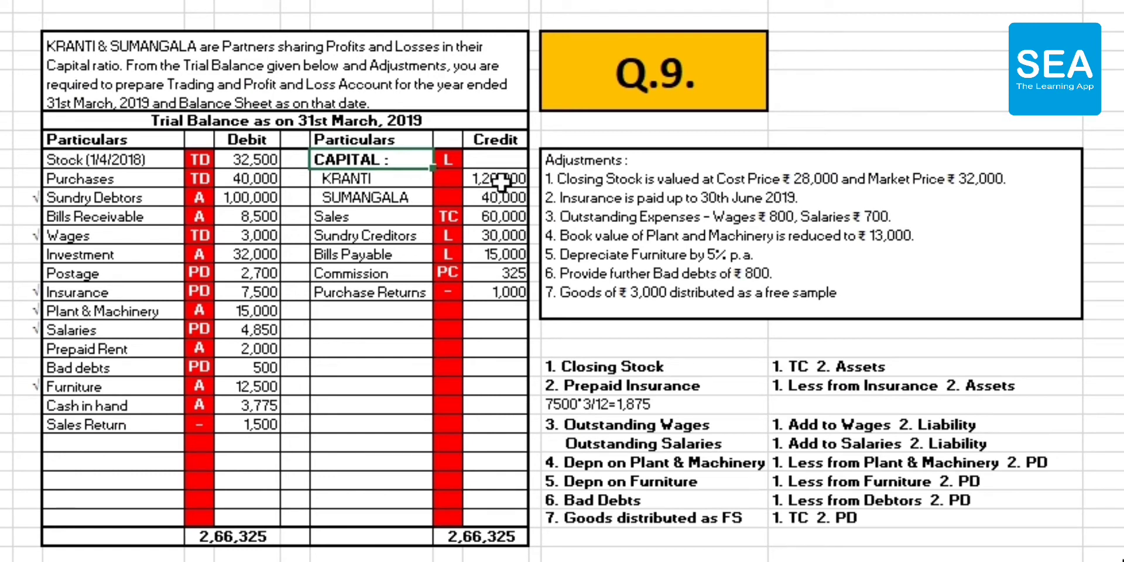
{"action": "key", "text": "Down"}
{"action": "key", "text": "Down"}
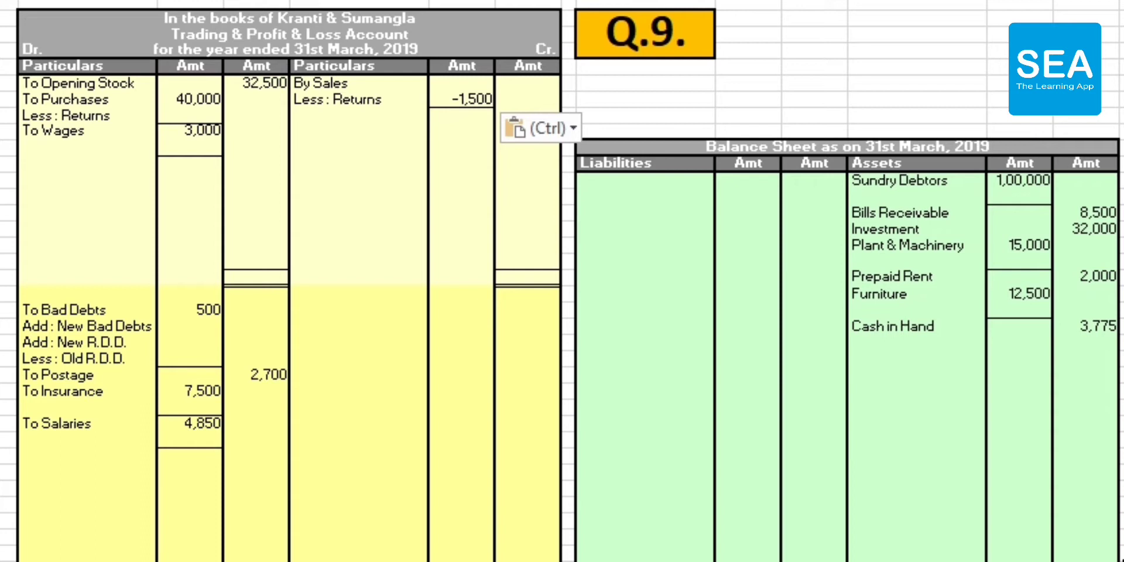
{"action": "left_click", "coordinate": [651, 182]}
{"action": "type", "text": "Capital Kranti\t1,20,000"}
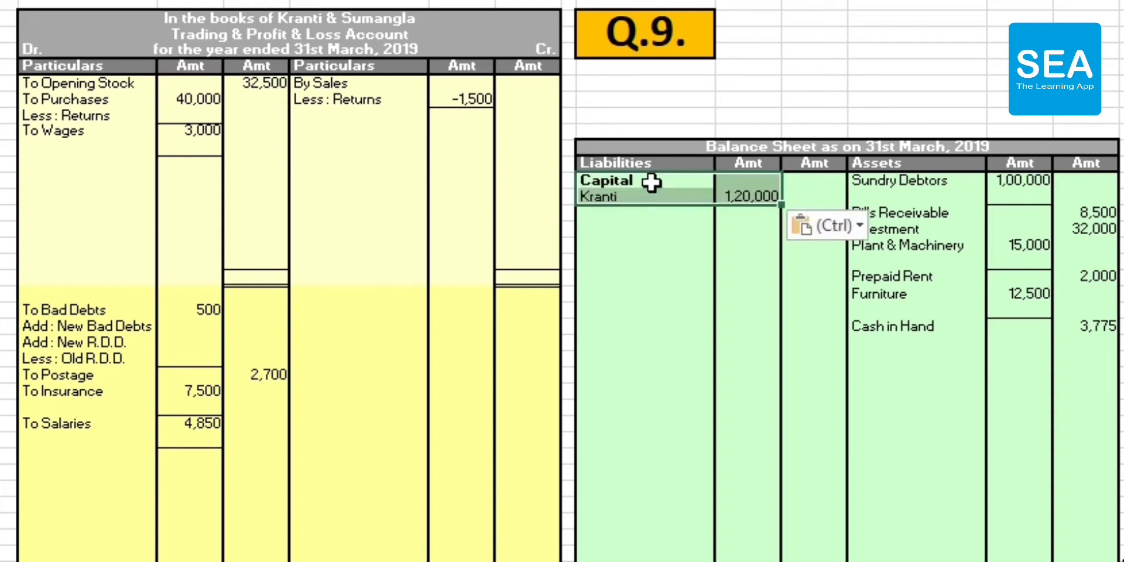
{"action": "left_click", "coordinate": [739, 214]}
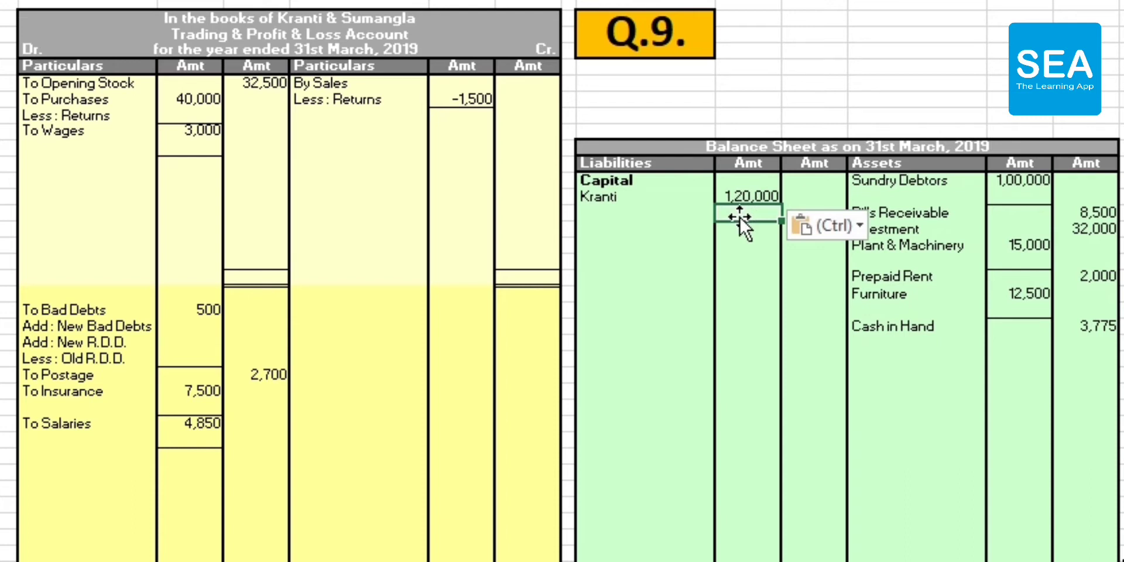
{"action": "key", "text": "Down"}
{"action": "key", "text": "Down"}
{"action": "key", "text": "Down"}
{"action": "key", "text": "Escape"}
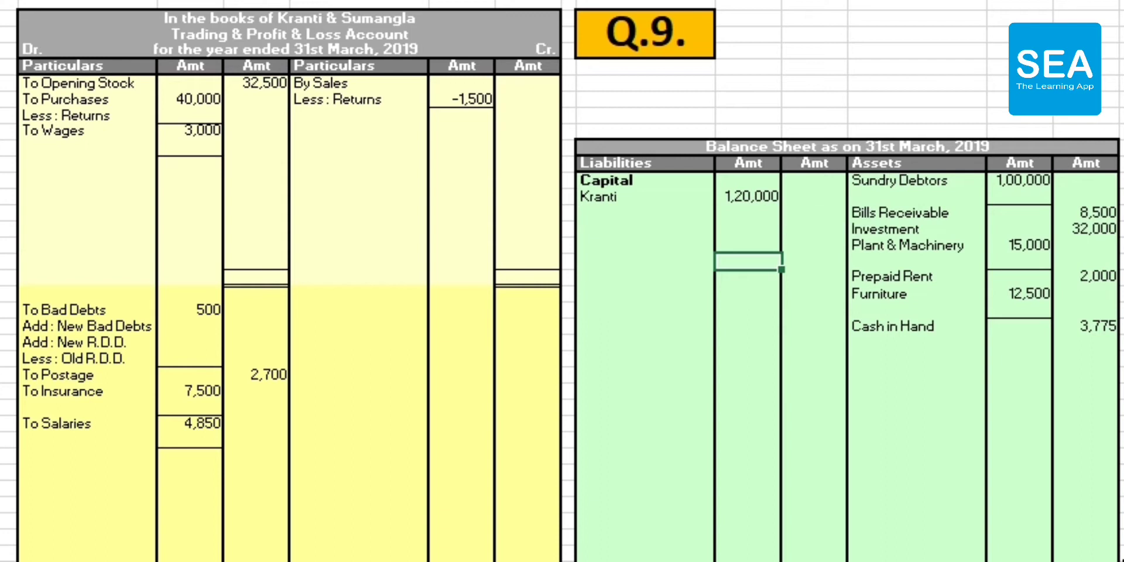
{"action": "left_click", "coordinate": [1122, 316]}
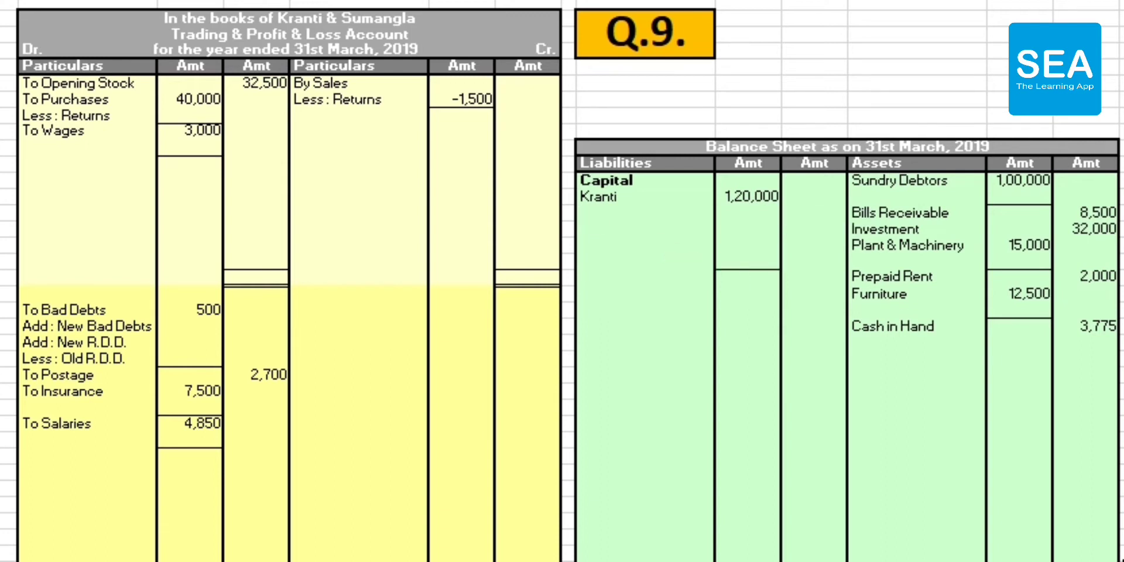
- Add the second partner's capital of 40,000 directly below the bordered cell in the liabilities' inner column, with a bottom border four rows beneath the amount
{"action": "left_click", "coordinate": [644, 279]}
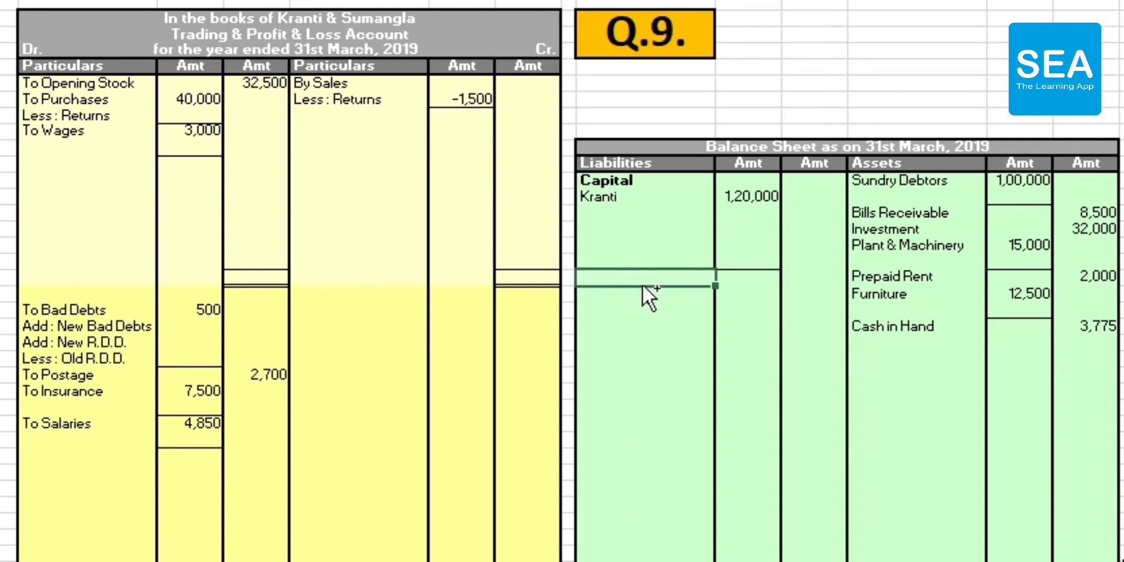
{"action": "type", "text": "Sumangala\t40,000"}
{"action": "key", "text": "ctrl"}
{"action": "key", "text": "Escape"}
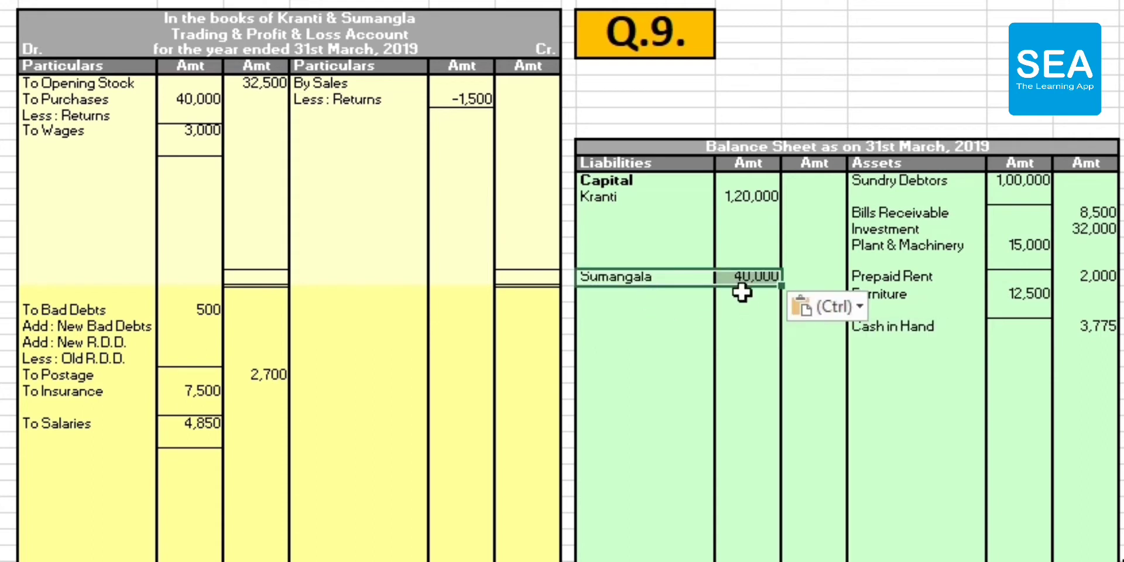
{"action": "left_click", "coordinate": [741, 291]}
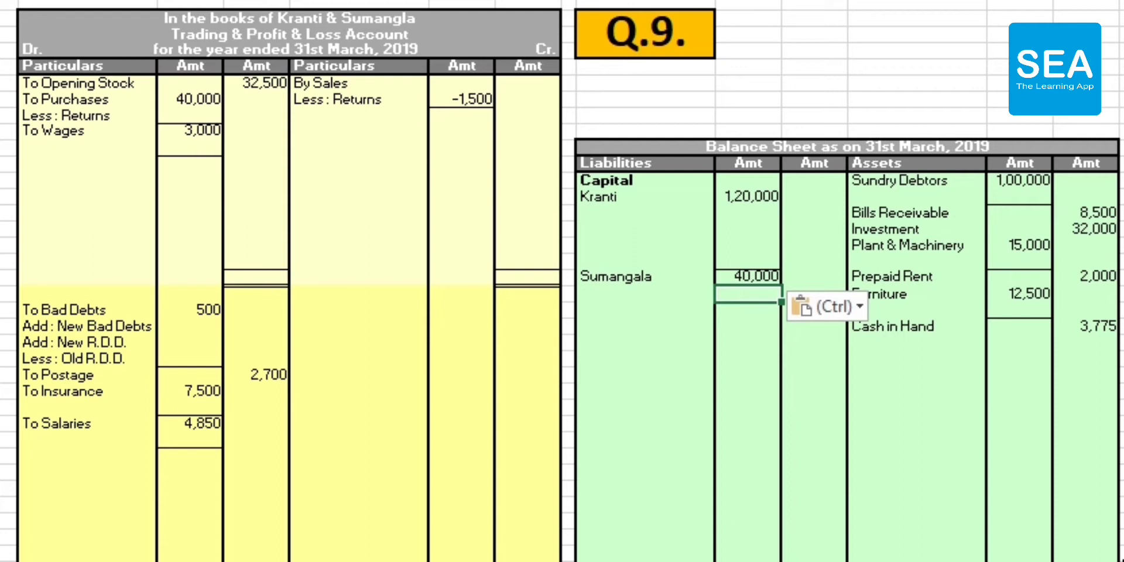
{"action": "key", "text": "Down"}
{"action": "key", "text": "Down"}
{"action": "key", "text": "Down"}
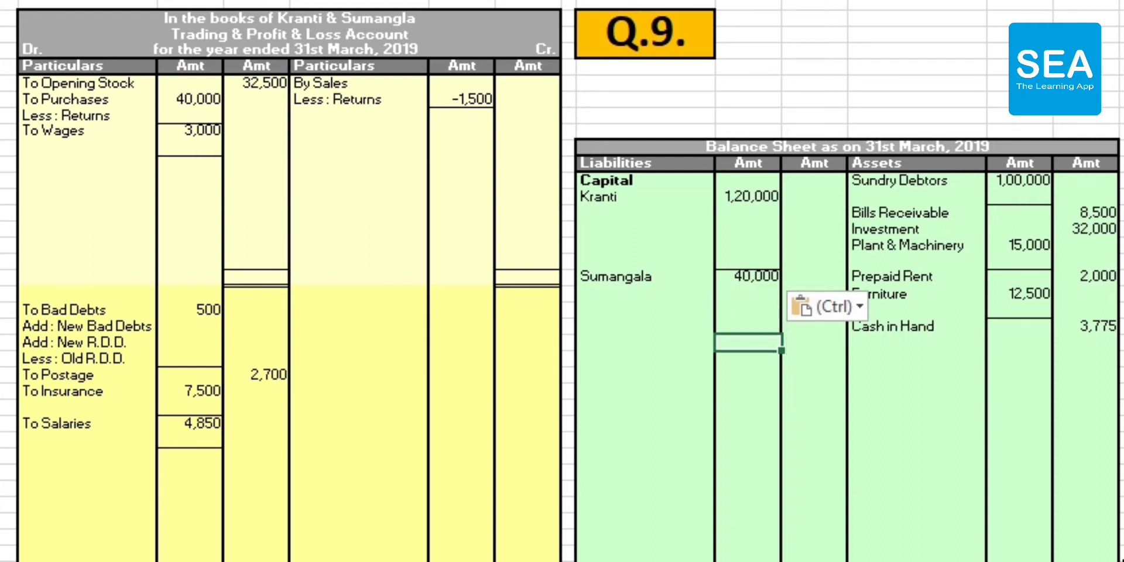
{"action": "left_click", "coordinate": [643, 390]}
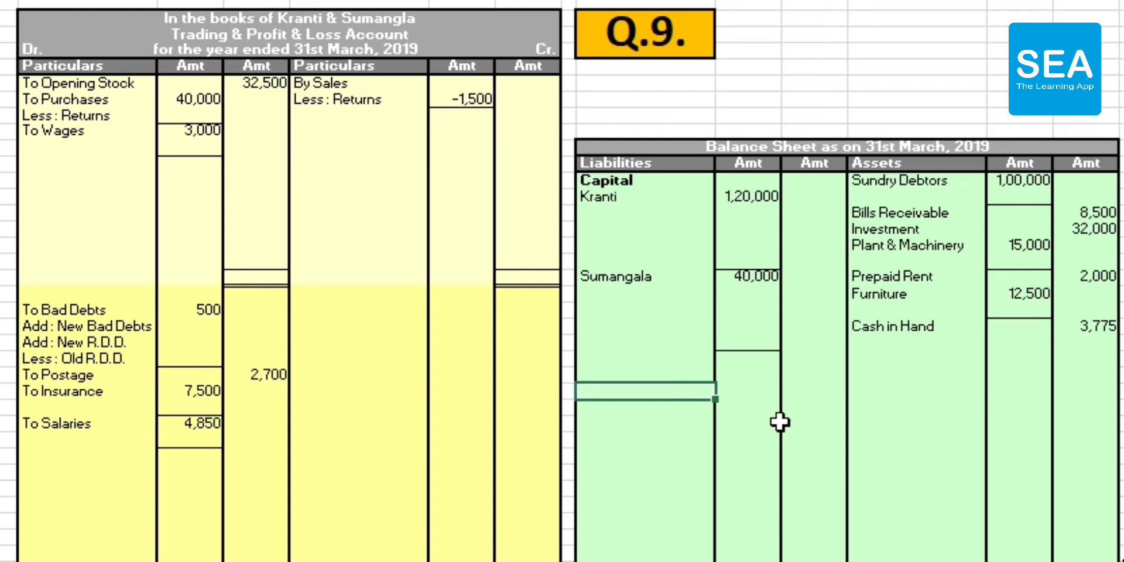
- Enter 60,000 for By Sales in the Trading Account's inner credit amount column
{"action": "key", "text": "ctrl+Page_Up"}
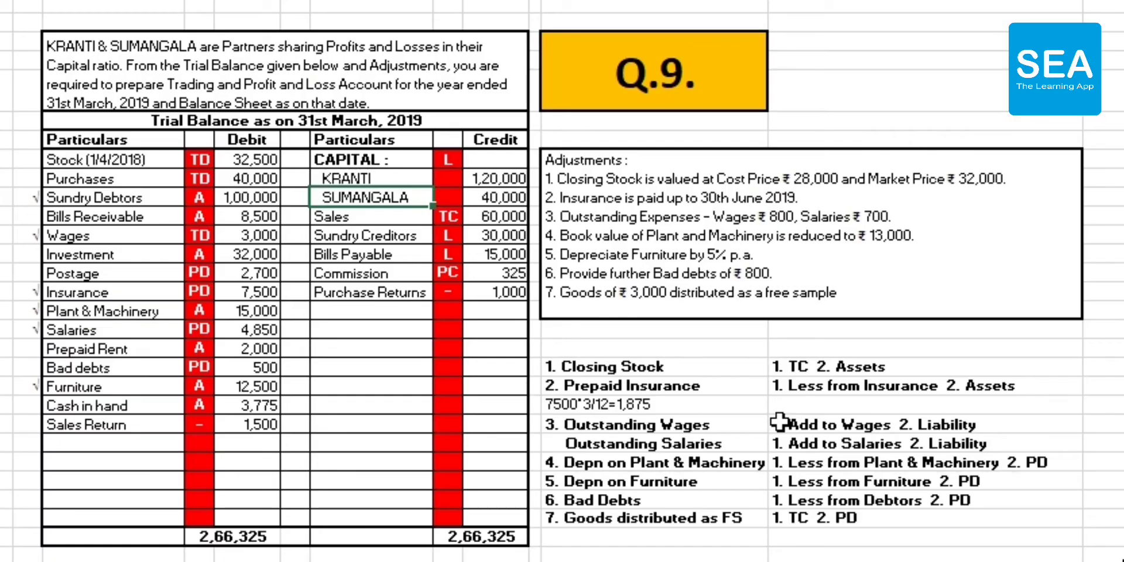
{"action": "left_click", "coordinate": [399, 217]}
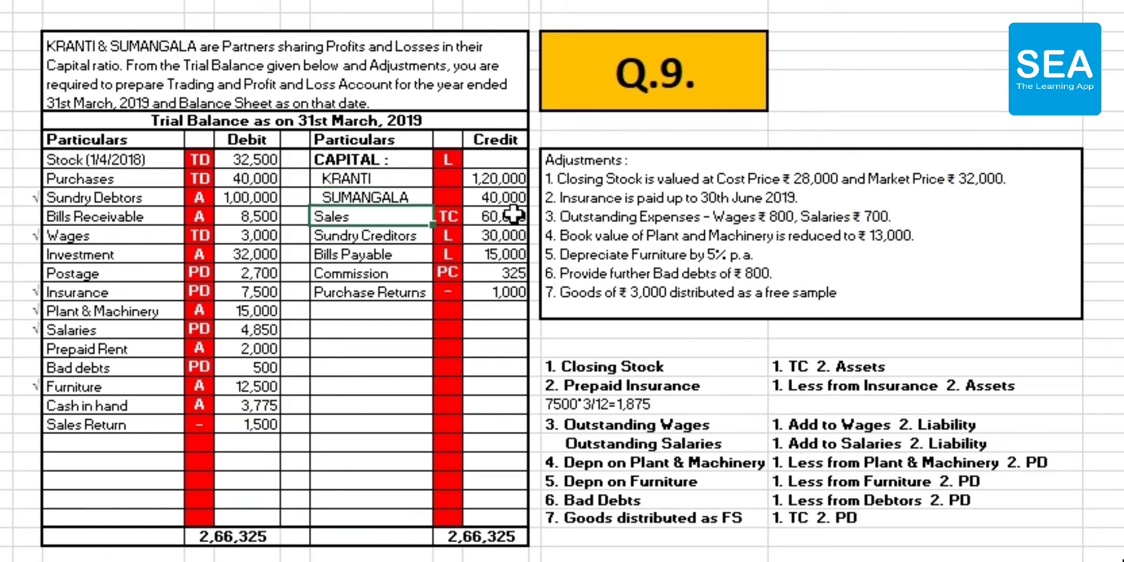
{"action": "key", "text": "ctrl+Page_Down"}
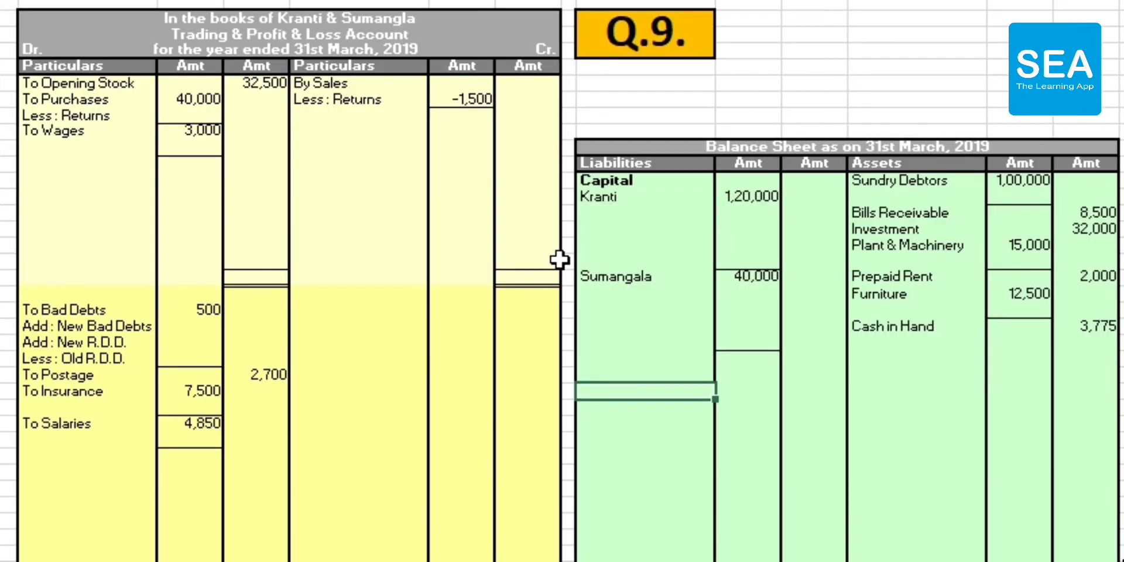
{"action": "left_click", "coordinate": [1122, 560]}
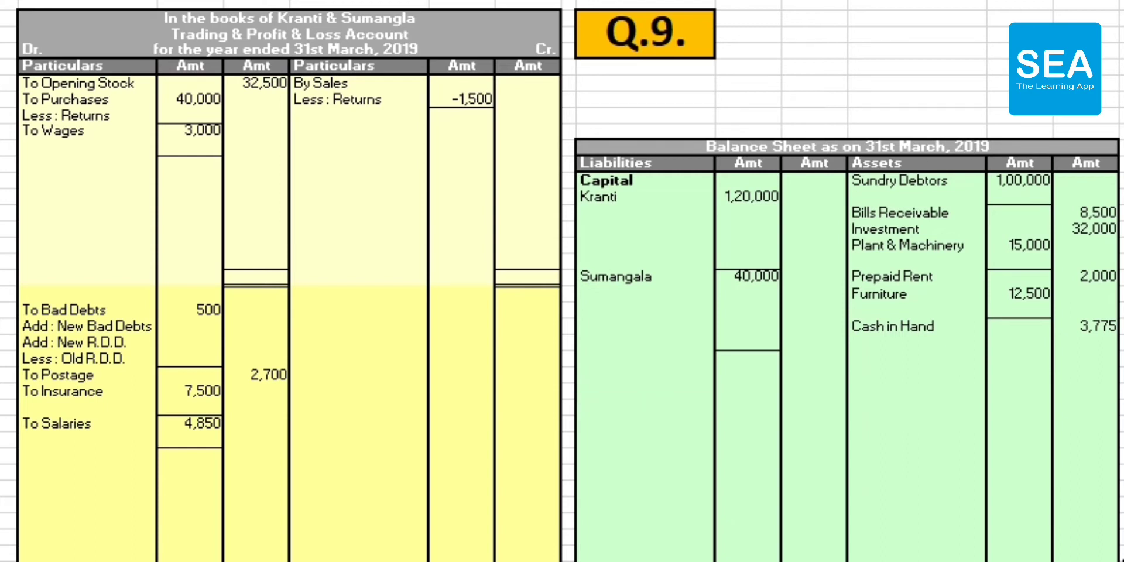
{"action": "left_click", "coordinate": [461, 86]}
{"action": "type", "text": "60,000"}
{"action": "left_click", "coordinate": [459, 138]}
{"action": "left_click", "coordinate": [1122, 50]}
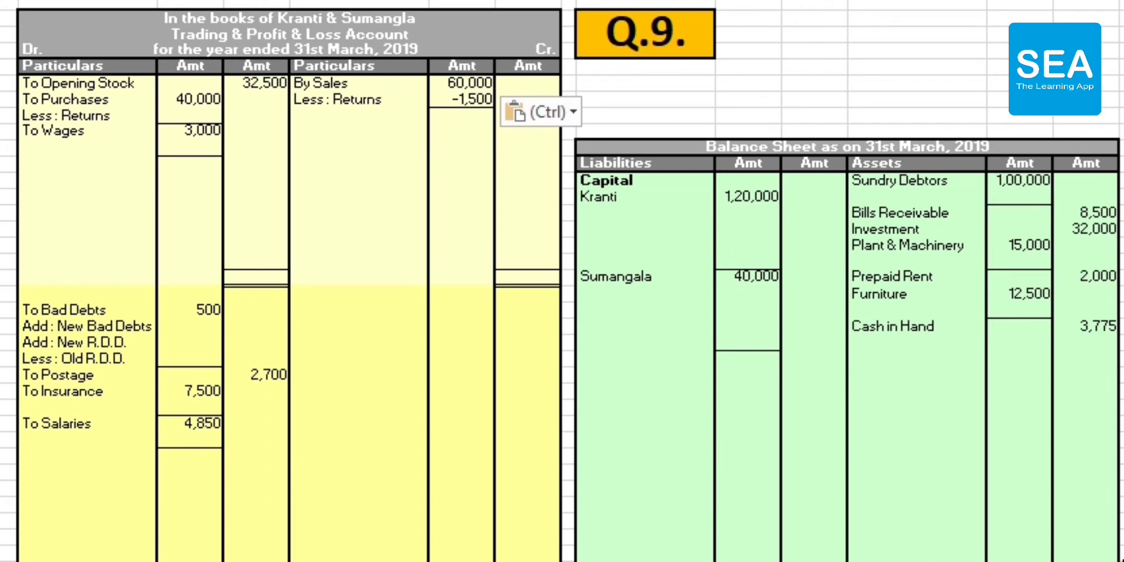
- Enter net sales of 58,500 in the Trading Account's outer credit column, on the Less : Returns row
{"action": "key", "text": "ctrl+c"}
{"action": "left_click", "coordinate": [520, 105]}
{"action": "key", "text": "ctrl+v"}
{"action": "left_click", "coordinate": [525, 149]}
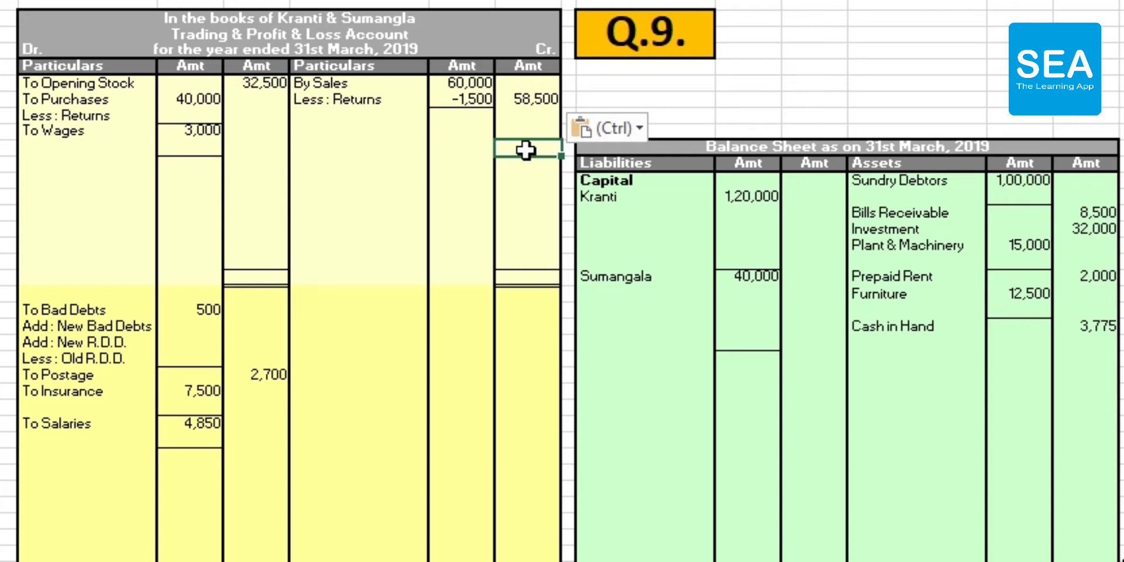
- Add Sundry Creditors of 30,000 and Bills Payable of 15,000 to the liabilities' outer column, directly below the second partner's capital block
{"action": "key", "text": "ctrl+Page_Up"}
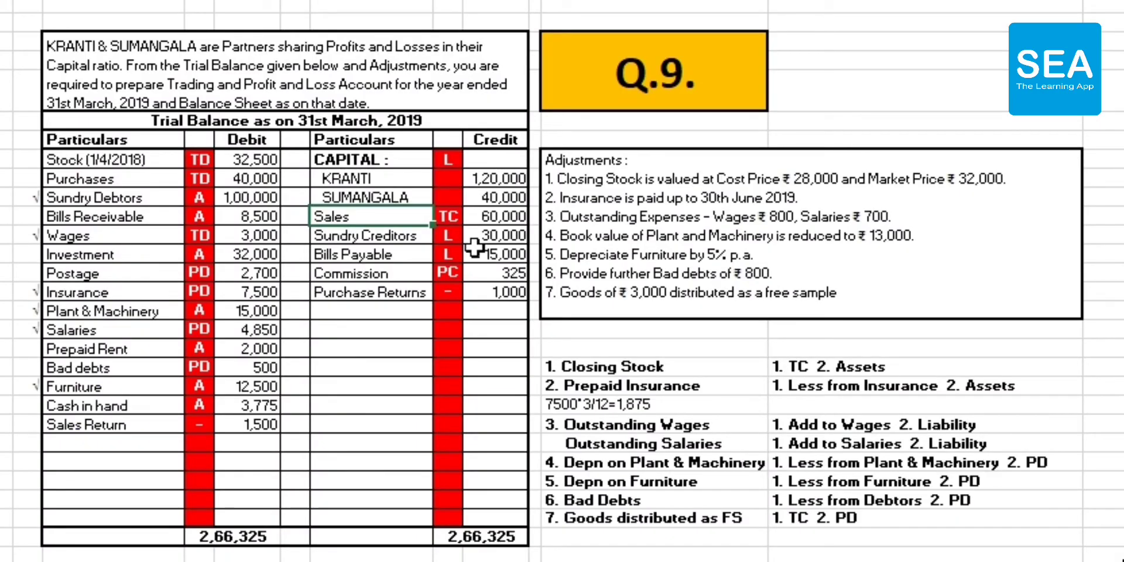
{"action": "key", "text": "Down"}
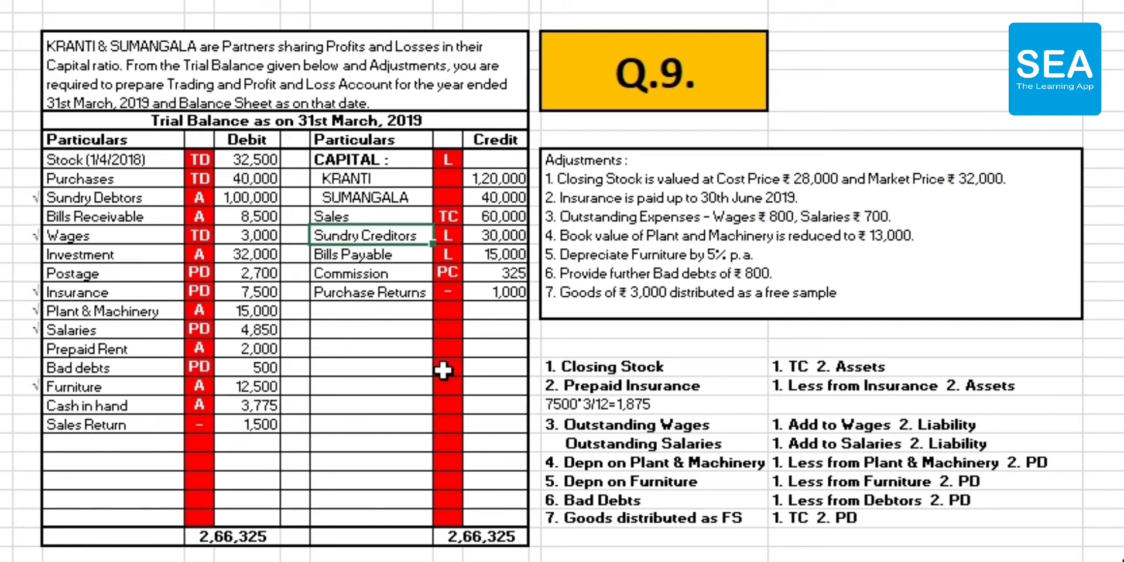
{"action": "key", "text": "Down"}
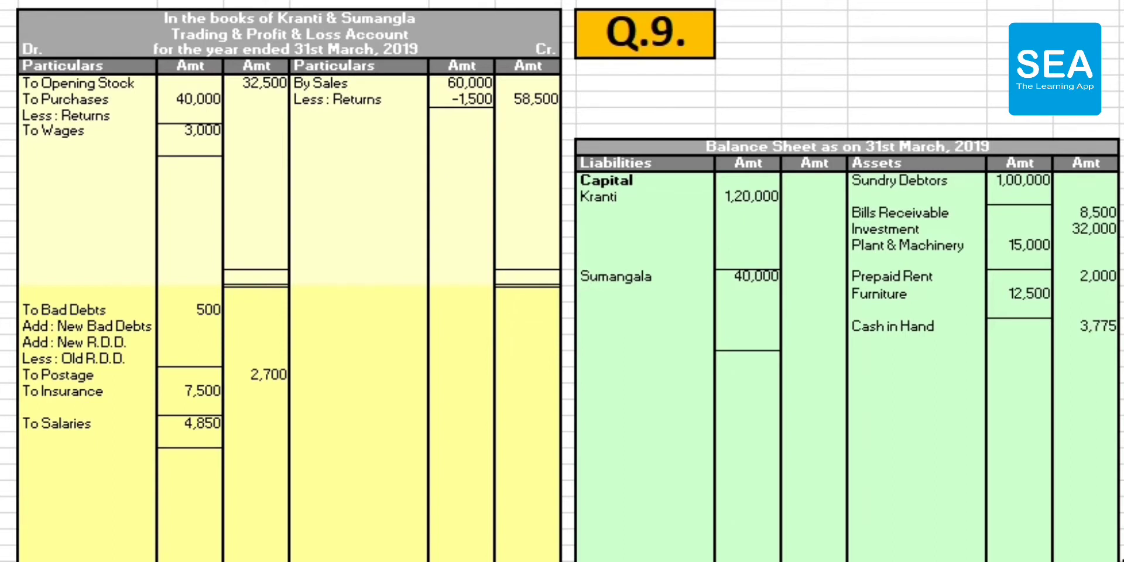
{"action": "left_click", "coordinate": [656, 359]}
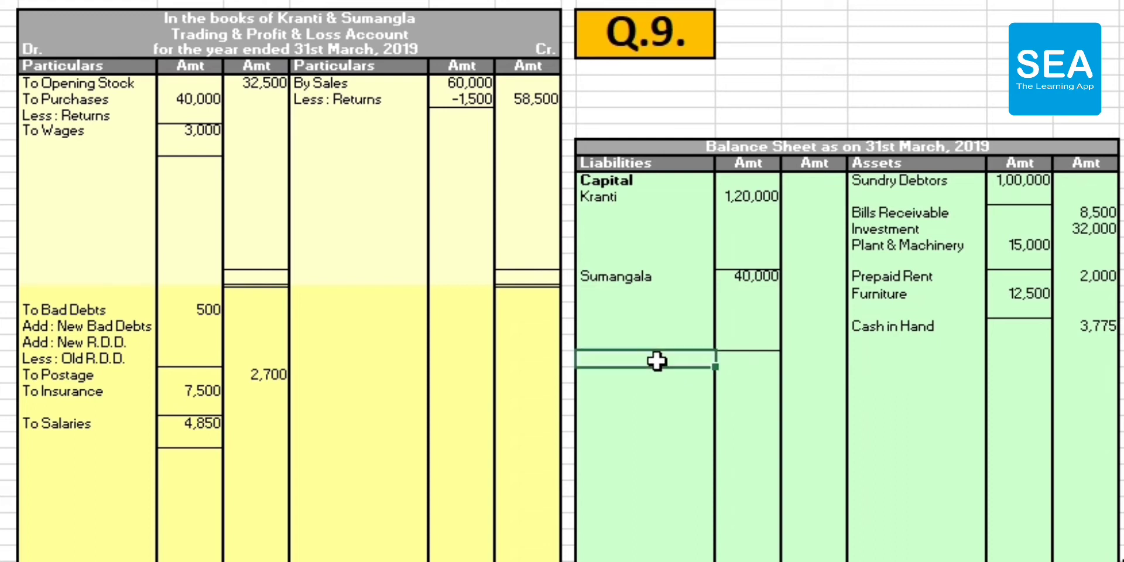
{"action": "key", "text": "ctrl+v"}
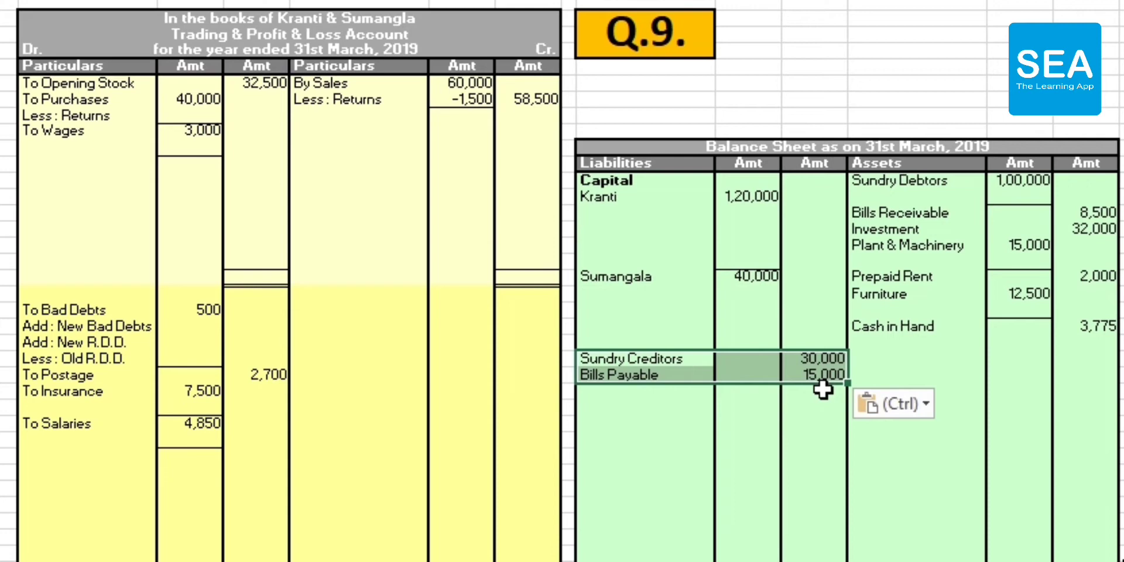
{"action": "left_click", "coordinate": [817, 436]}
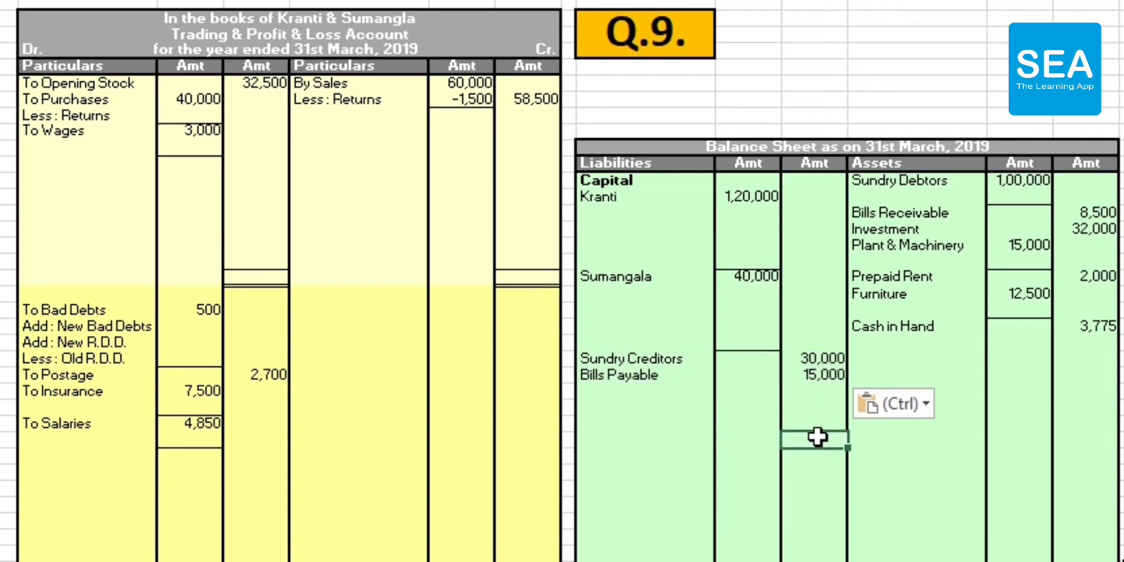
- Post By Commission of 325 to the Profit & Loss credit side's outer column, on the Add : New Bad Debts row
{"action": "key", "text": "ctrl+Page_Up"}
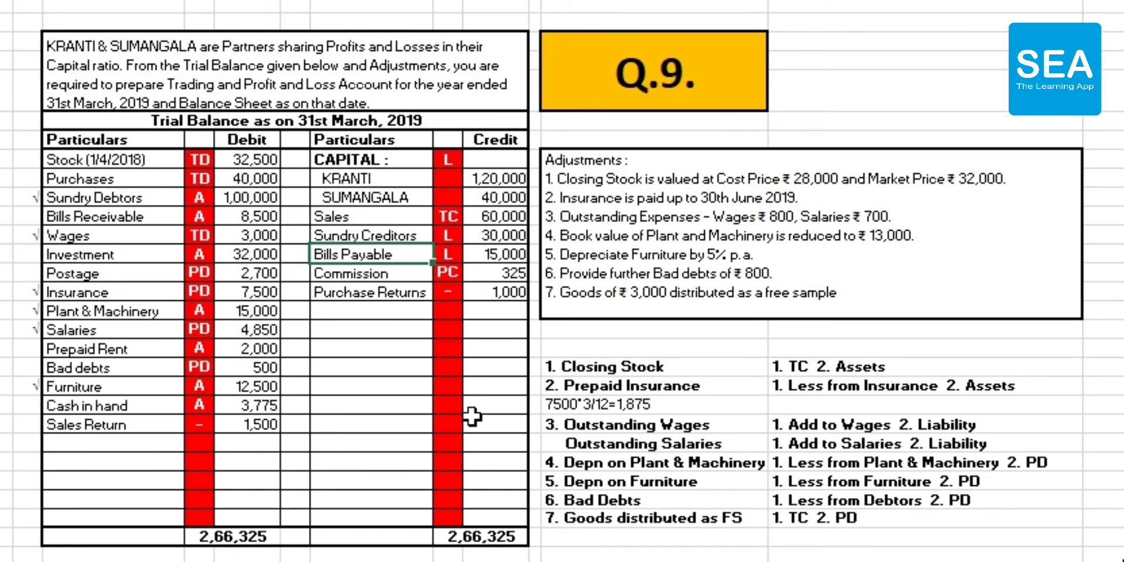
{"action": "key", "text": "Down"}
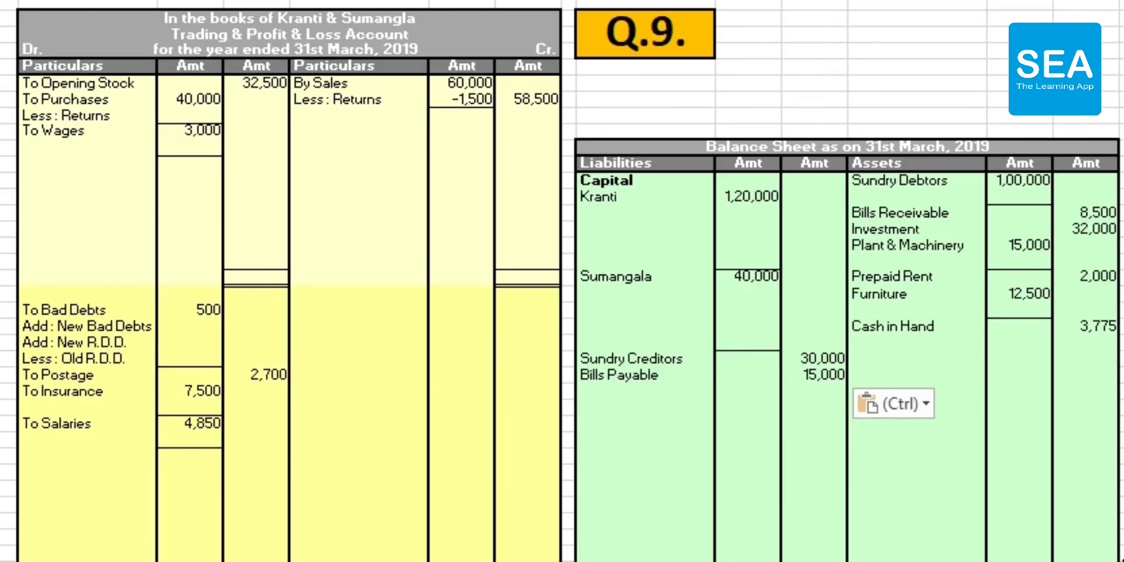
{"action": "key", "text": "Escape"}
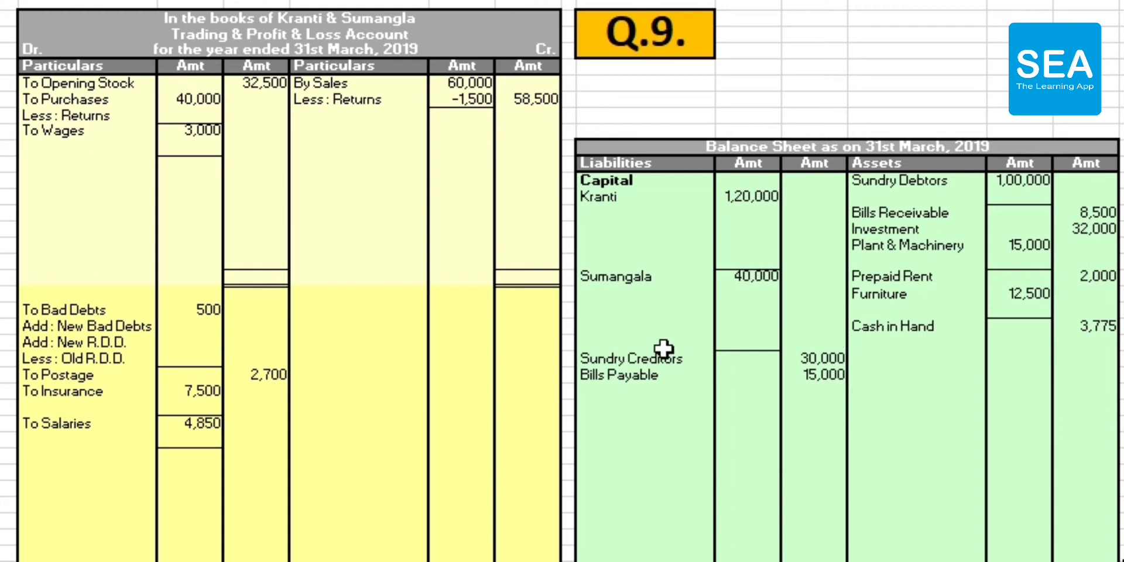
{"action": "left_click", "coordinate": [307, 325]}
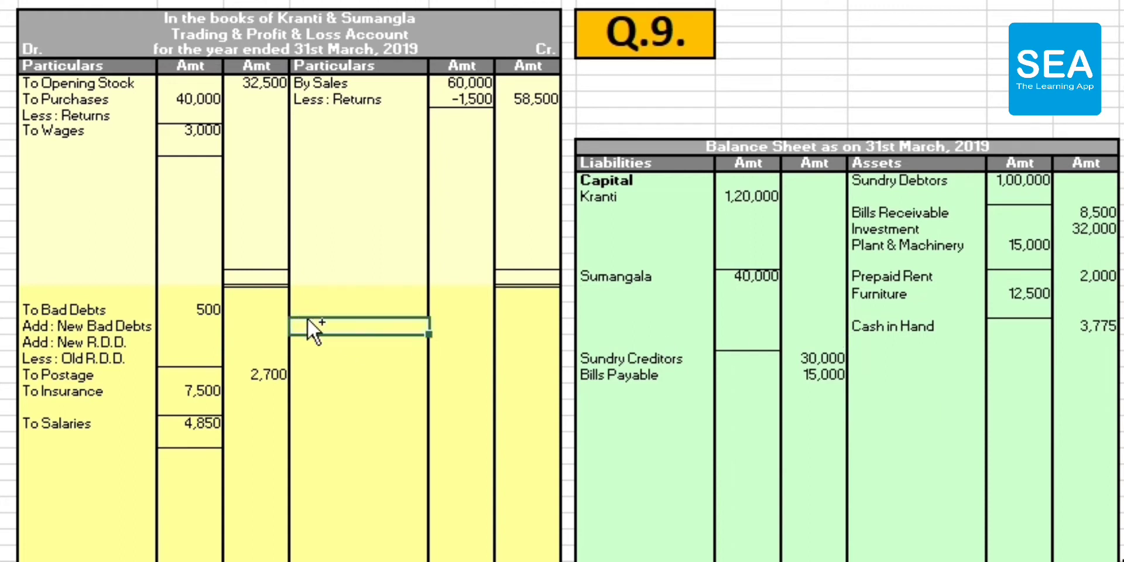
{"action": "key", "text": "ctrl+v"}
{"action": "left_click", "coordinate": [371, 413]}
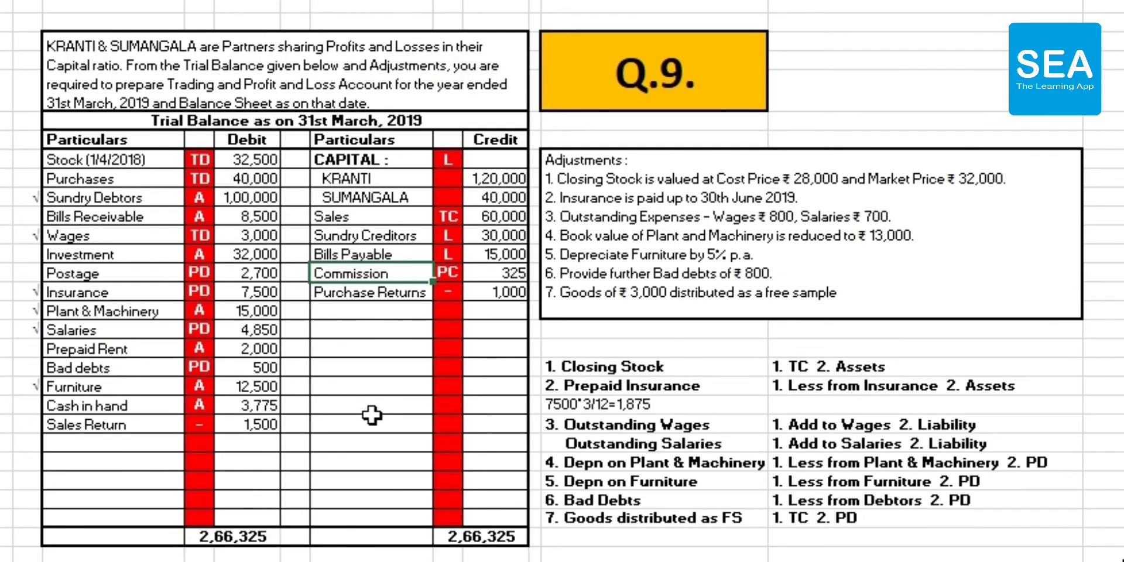
- Enter purchase returns of -1,000 in the Trading Account's inner debit column and net purchases of 39,000 beside it in the outer column
{"action": "key", "text": "Down"}
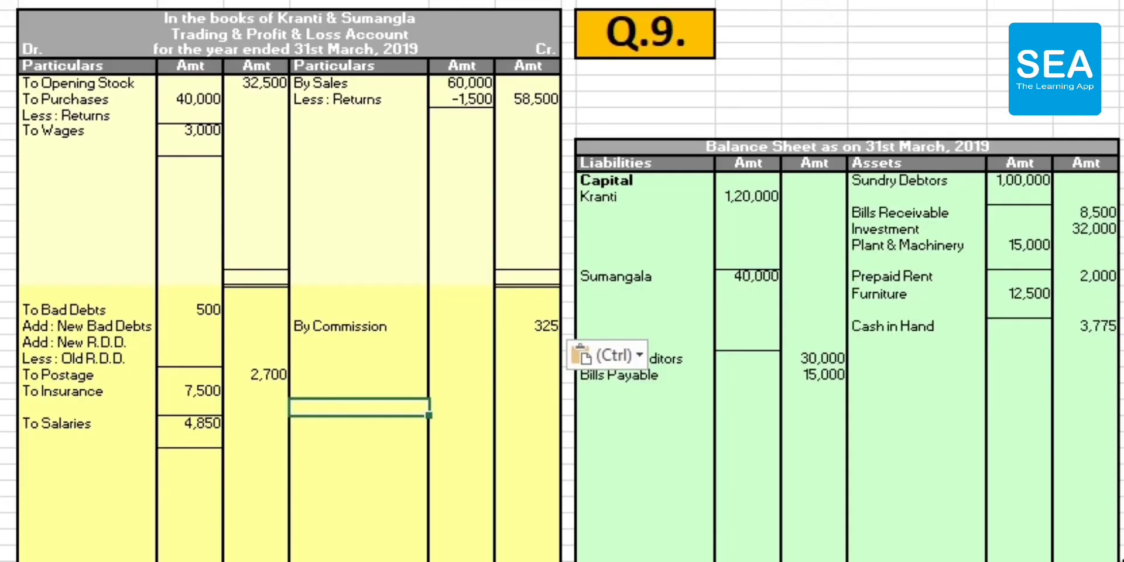
{"action": "key", "text": "Escape"}
{"action": "left_click", "coordinate": [171, 116]}
{"action": "key", "text": "ctrl+v"}
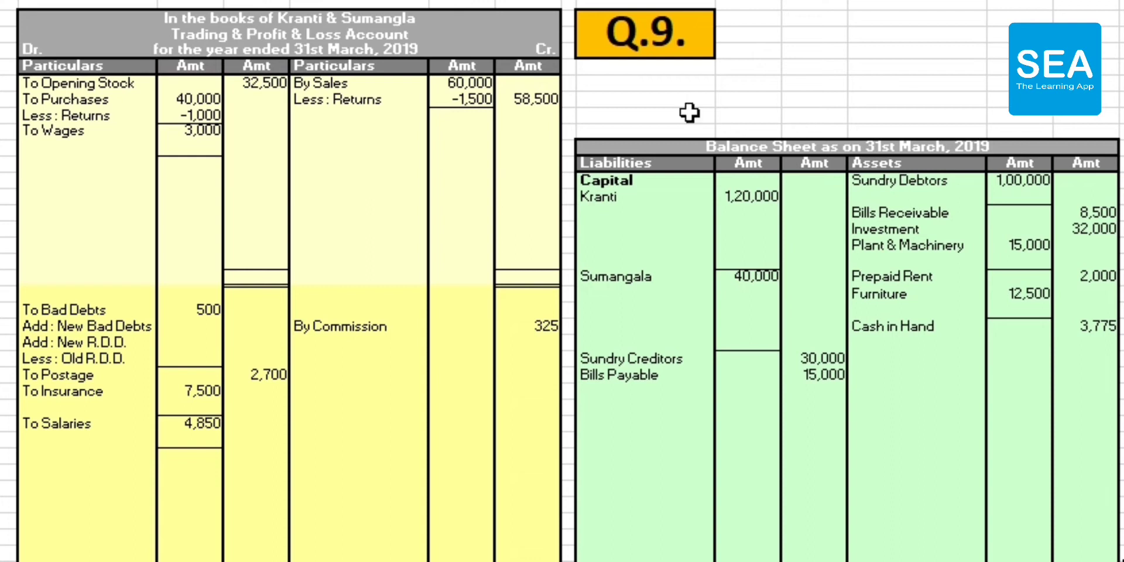
{"action": "left_click", "coordinate": [242, 117]}
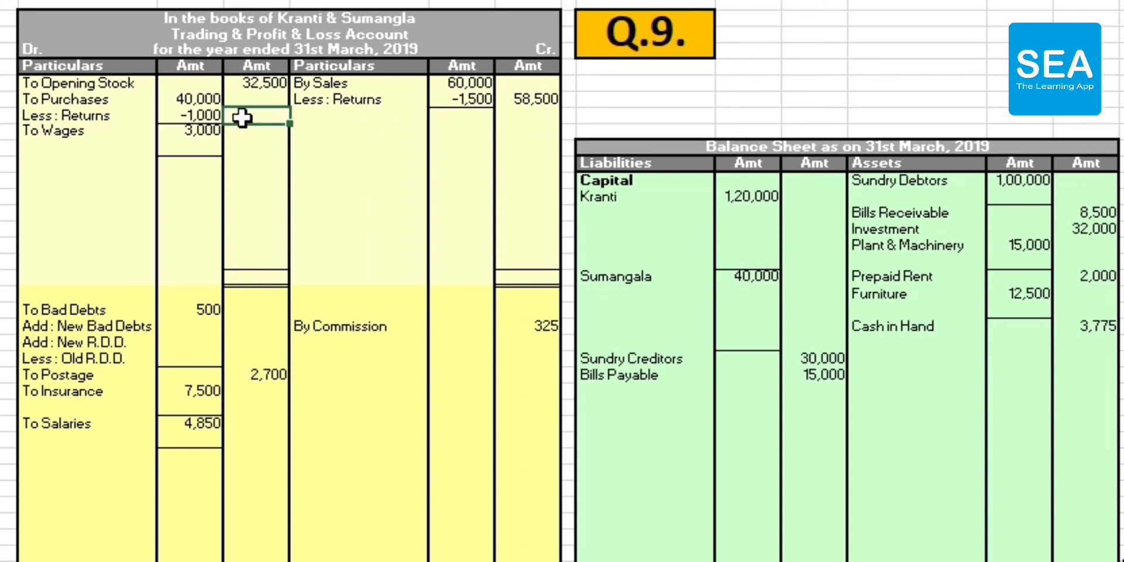
{"action": "key", "text": "ctrl+v"}
{"action": "left_click", "coordinate": [362, 208]}
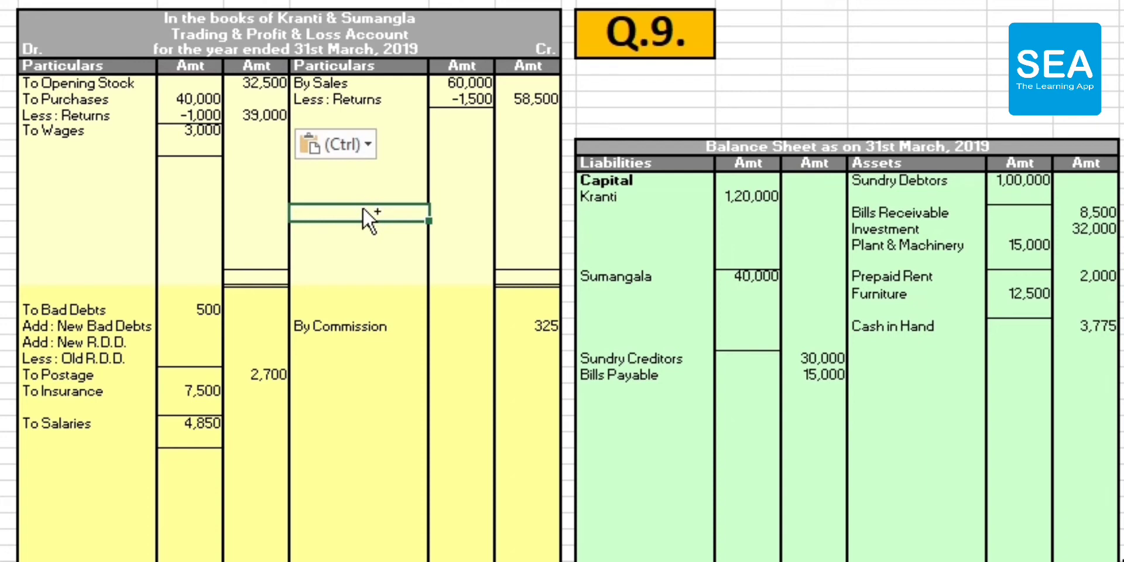
- Add By Closing stock of 28,000 to the Trading Account's credit side, five rows below Less : Returns
{"action": "key", "text": "ctrl+Page_Up"}
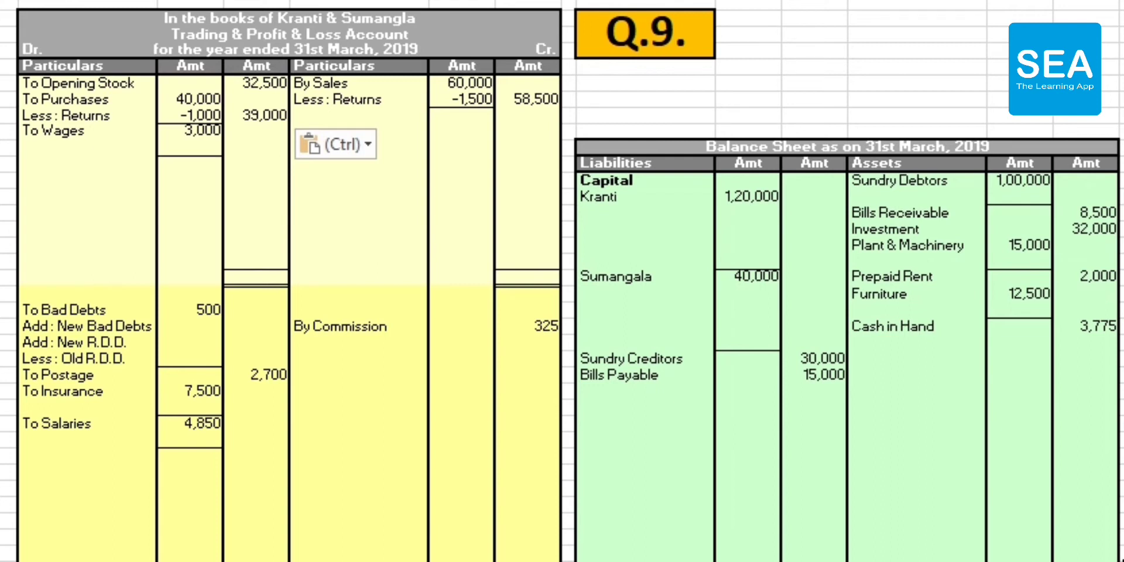
{"action": "left_click", "coordinate": [303, 182]}
{"action": "key", "text": "ctrl+v"}
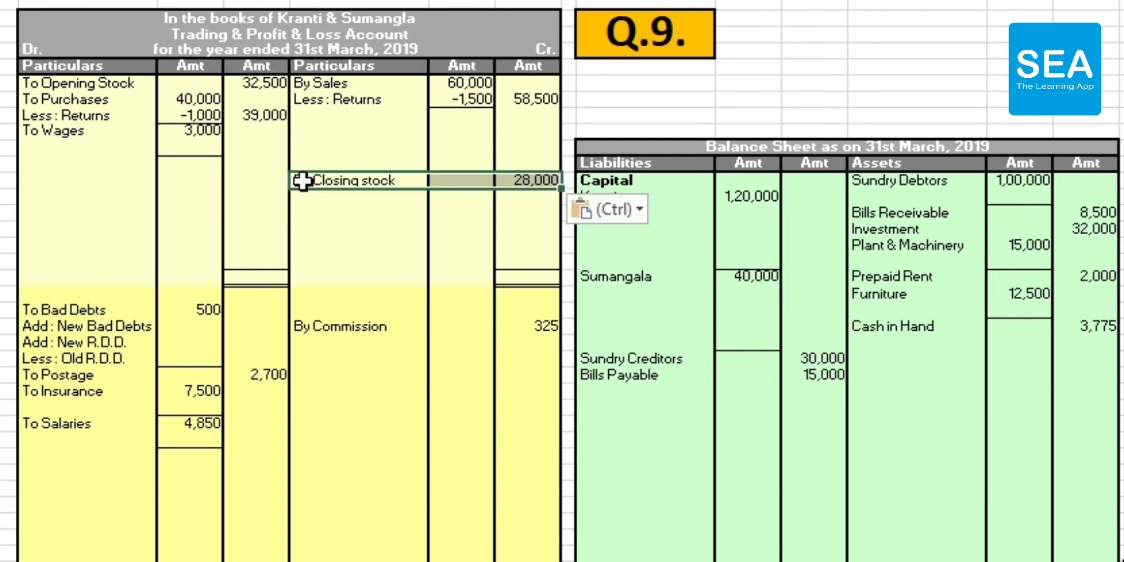
{"action": "left_click", "coordinate": [358, 218]}
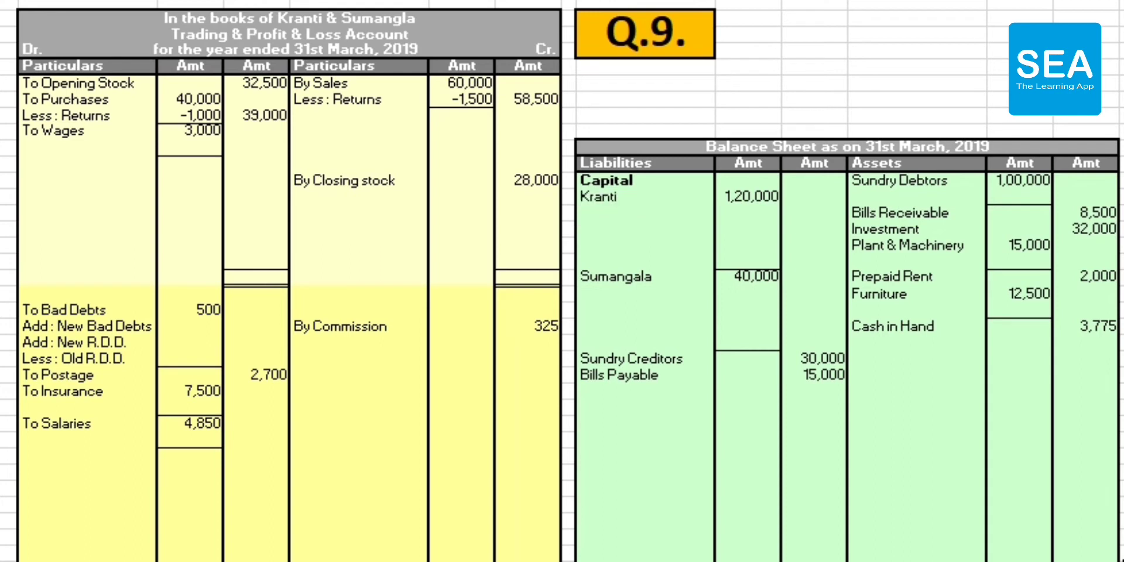
- Add Closing Stock of 28,000 to the Balance Sheet assets, directly below Cash in Hand
{"action": "left_click", "coordinate": [867, 345]}
{"action": "key", "text": "ctrl+v"}
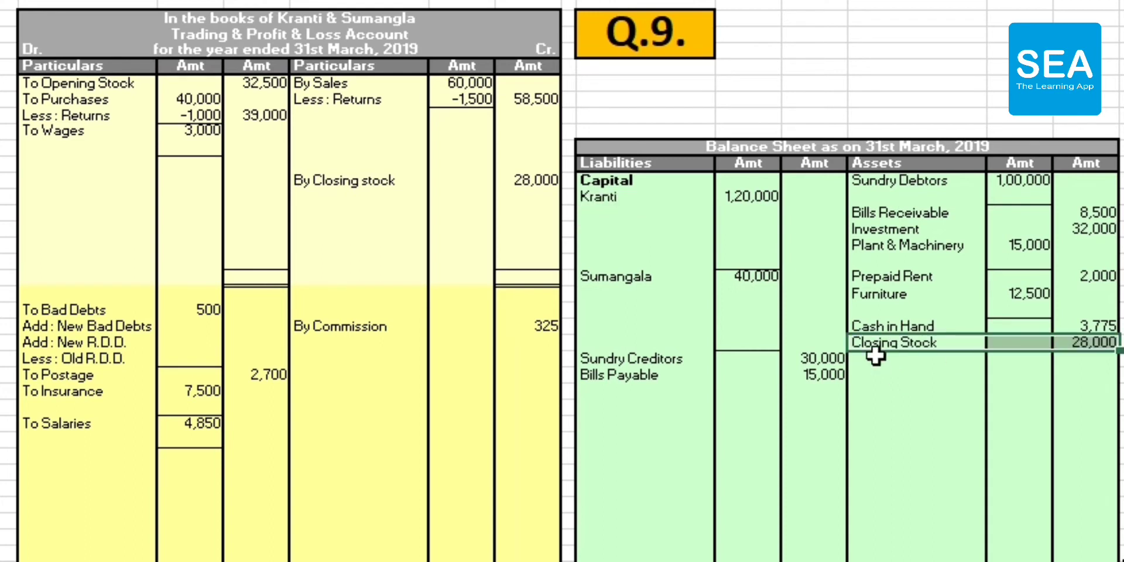
{"action": "left_click", "coordinate": [915, 404]}
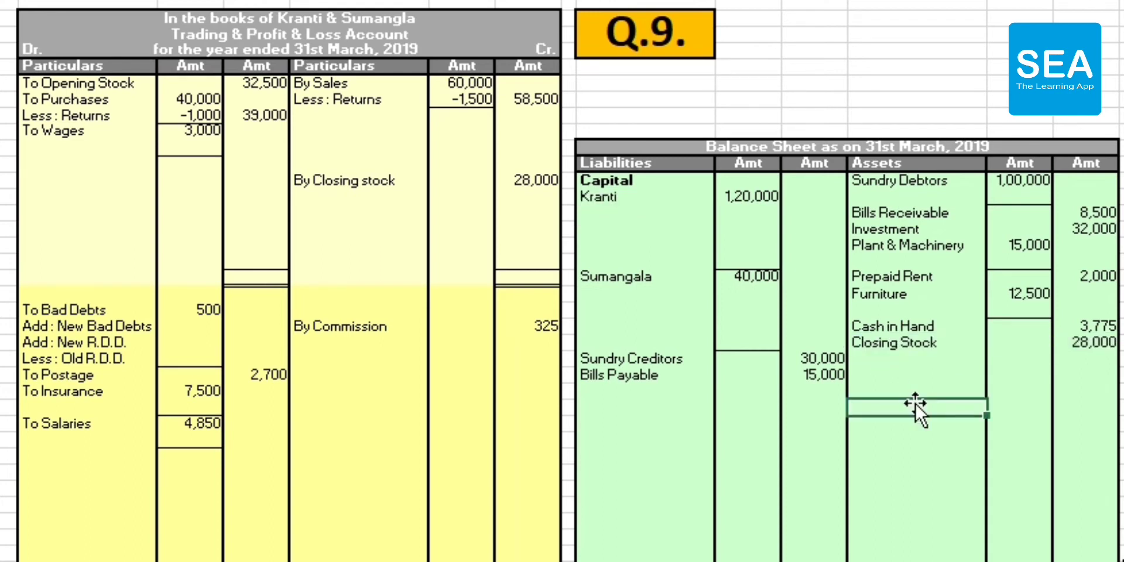
- Add Less: Bad Debts of -800 beneath Sundry Debtors in the assets, with net debtors of 99,200 in the outer column
{"action": "key", "text": "ctrl+Page_Up"}
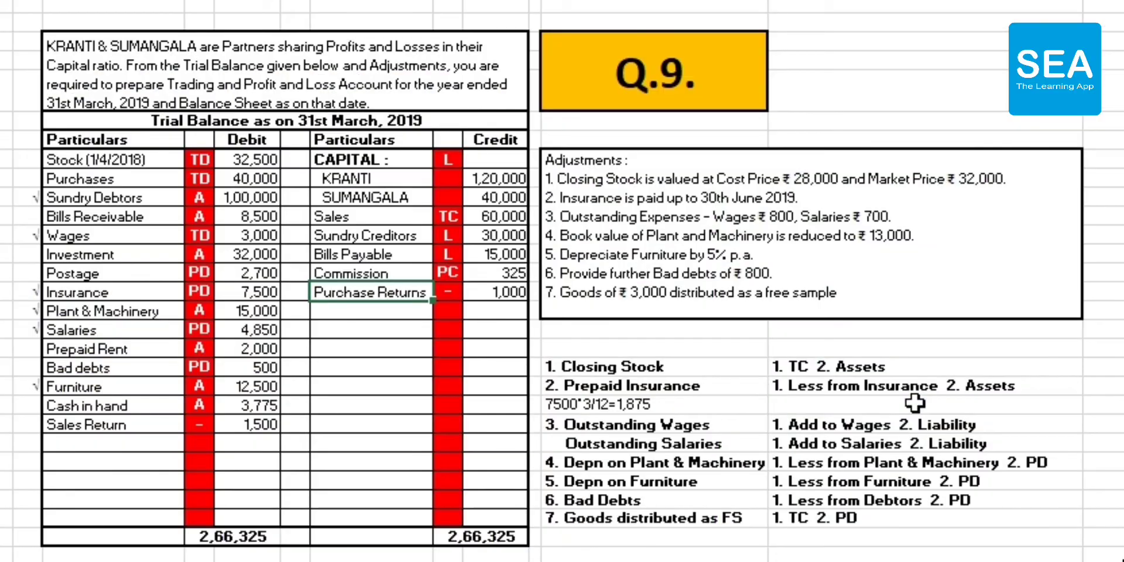
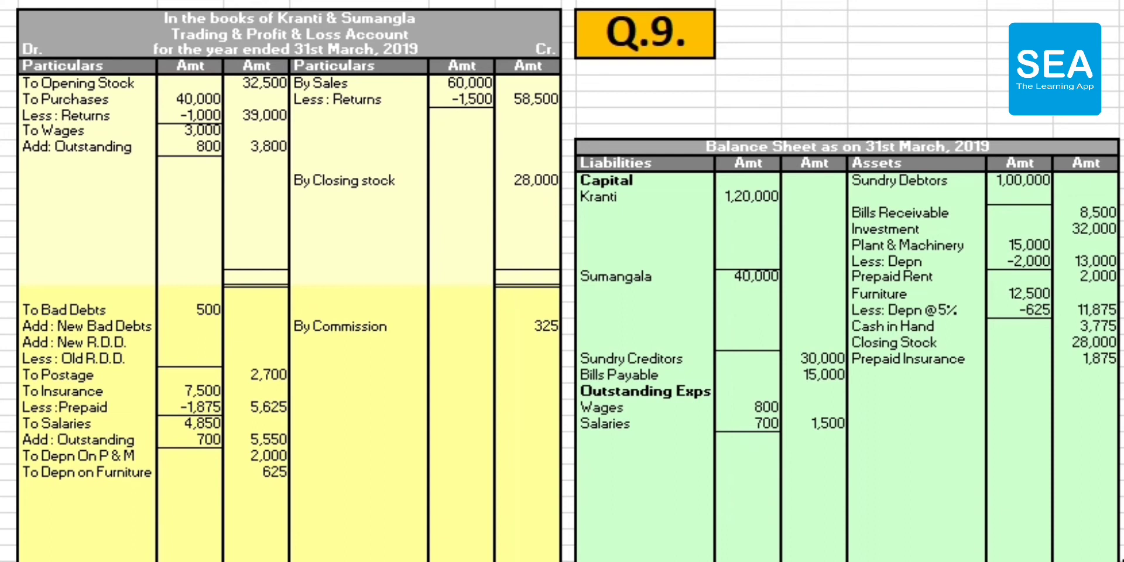
{"action": "left_click", "coordinate": [887, 198]}
{"action": "type", "text": "Less: Bad Debts\t-800\t99,200"}
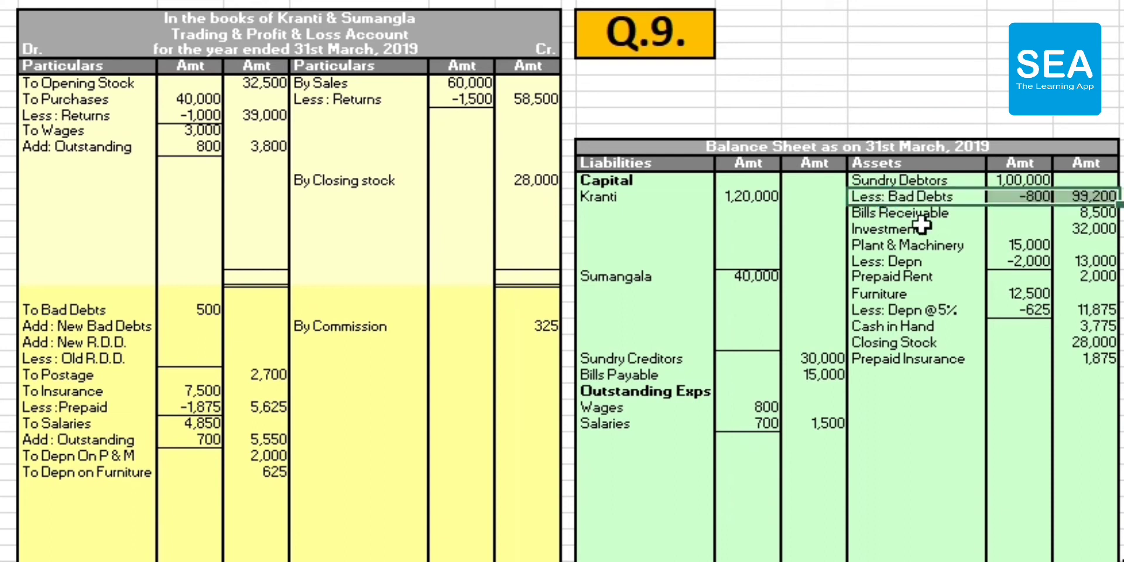
{"action": "left_click", "coordinate": [923, 423]}
{"action": "left_click", "coordinate": [1010, 203]}
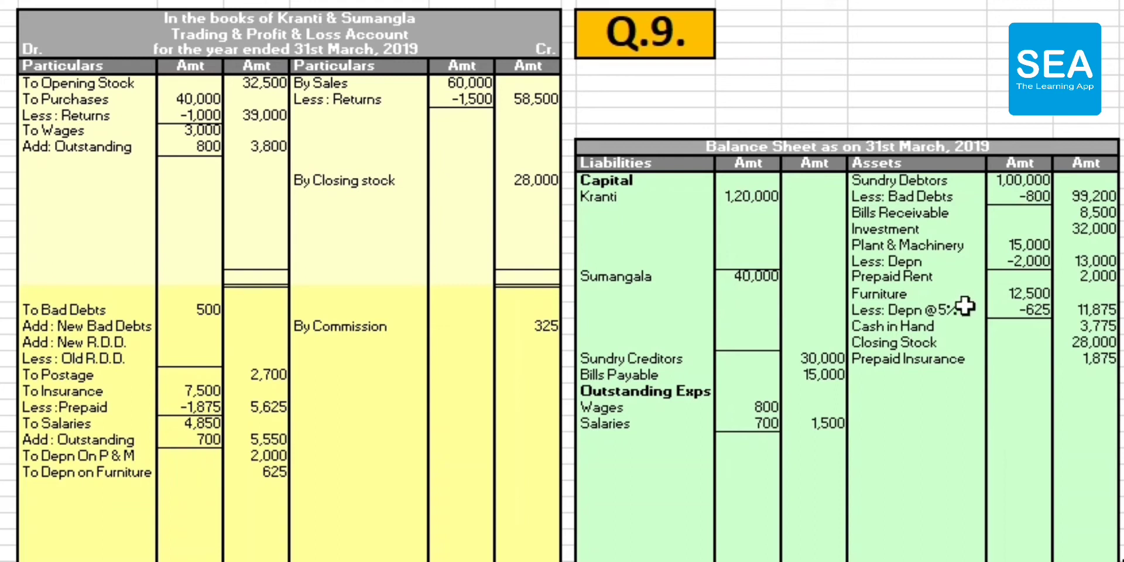
- Enter 800 for Add : New Bad Debts in the Profit & Loss inner debit column
{"action": "left_click", "coordinate": [196, 330]}
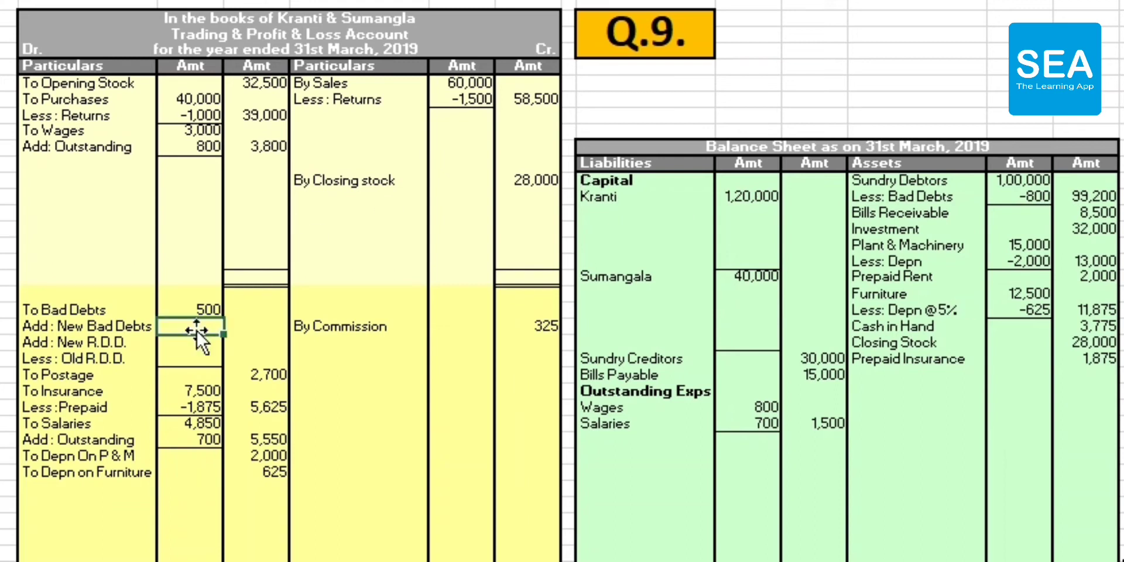
{"action": "type", "text": "800"}
{"action": "left_click", "coordinate": [318, 387]}
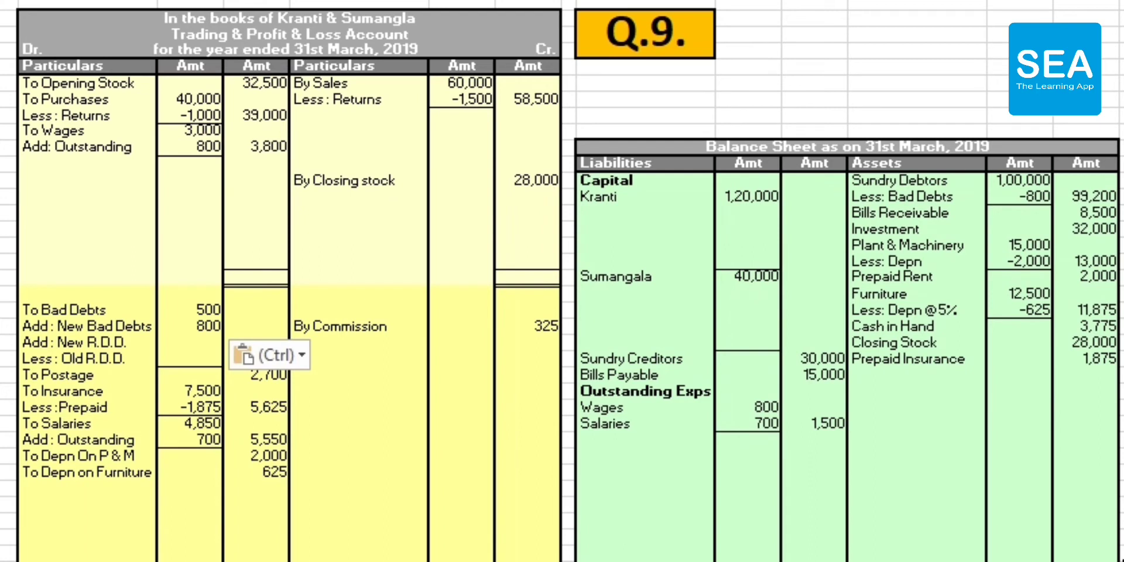
{"action": "key", "text": "Escape"}
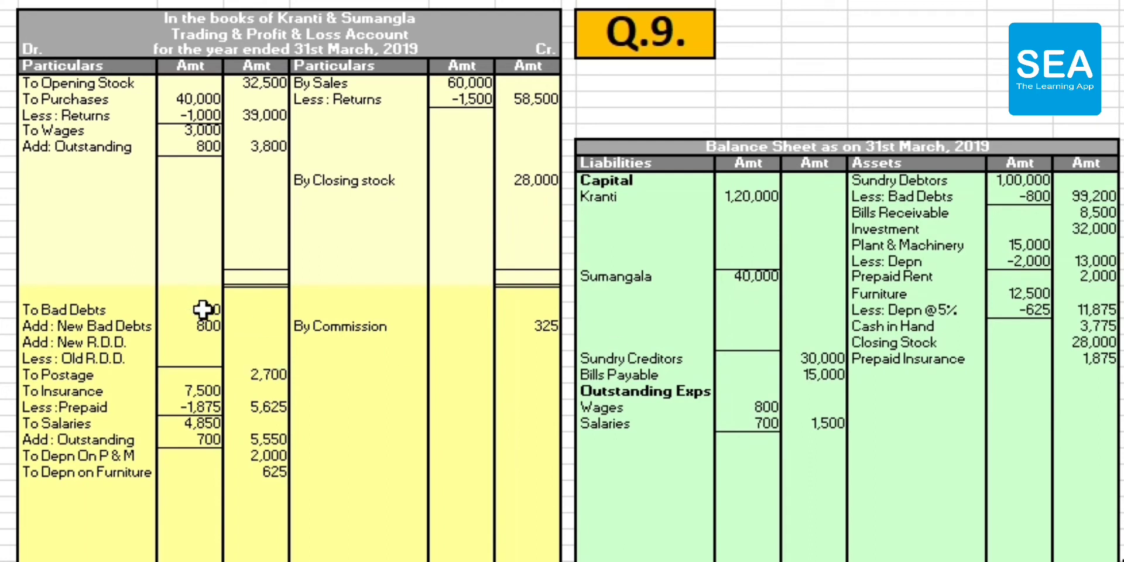
- Enter dashes for New R.D.D. and Old R.D.D., with total bad debts of 1,300 in the outer debit column
{"action": "left_click", "coordinate": [209, 341]}
{"action": "type", "text": "-\t -\t1,300"}
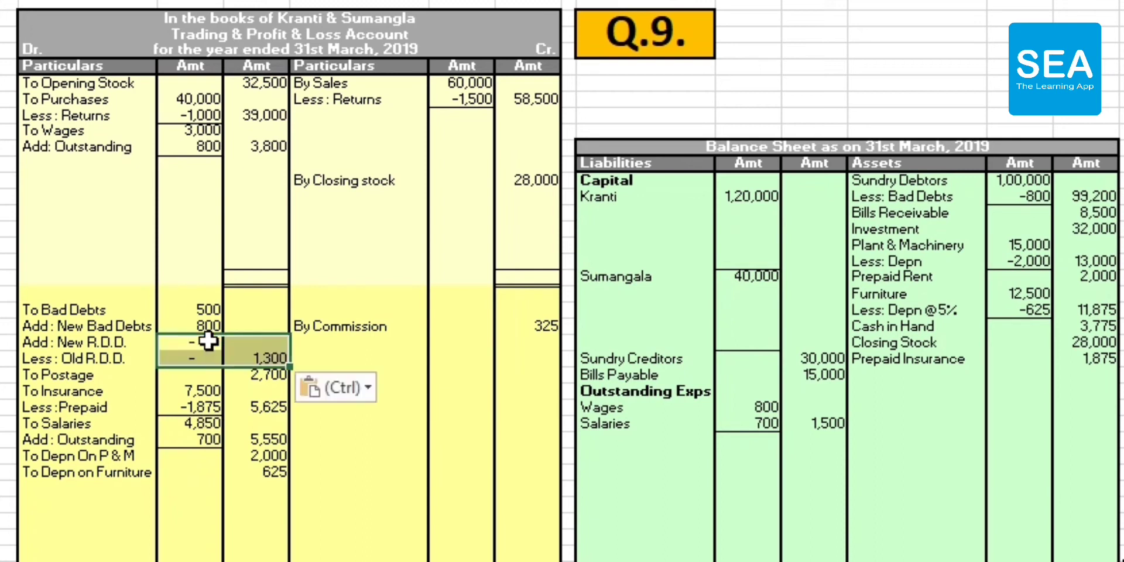
{"action": "left_click", "coordinate": [352, 359]}
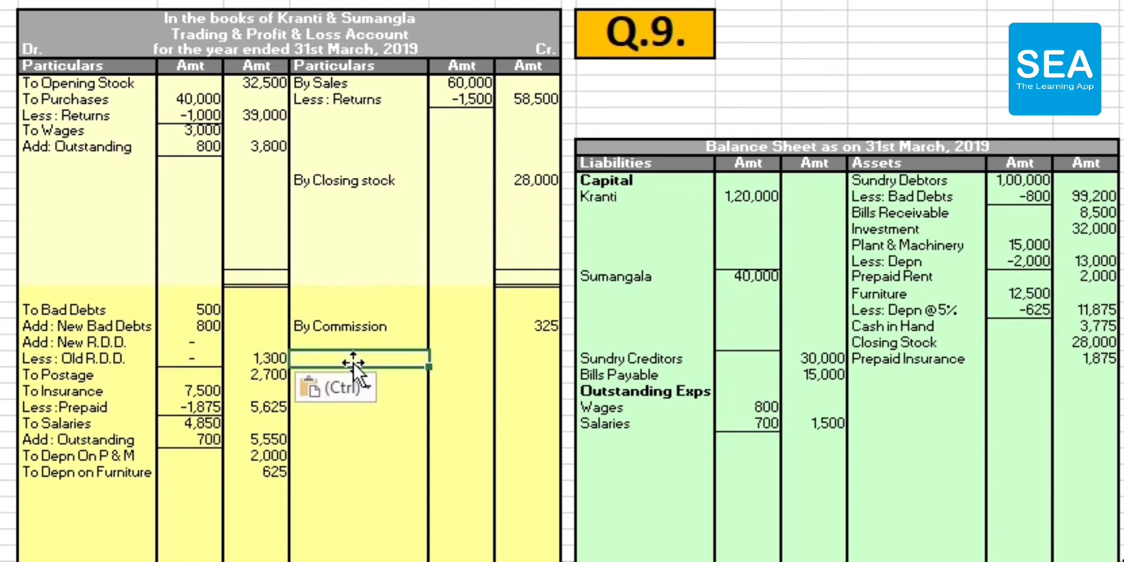
- Add By Goods Distributed as Free Sample of 3,000 to the Trading Account's credit side, directly below Less : Returns
{"action": "key", "text": "ctrl+Page_Up"}
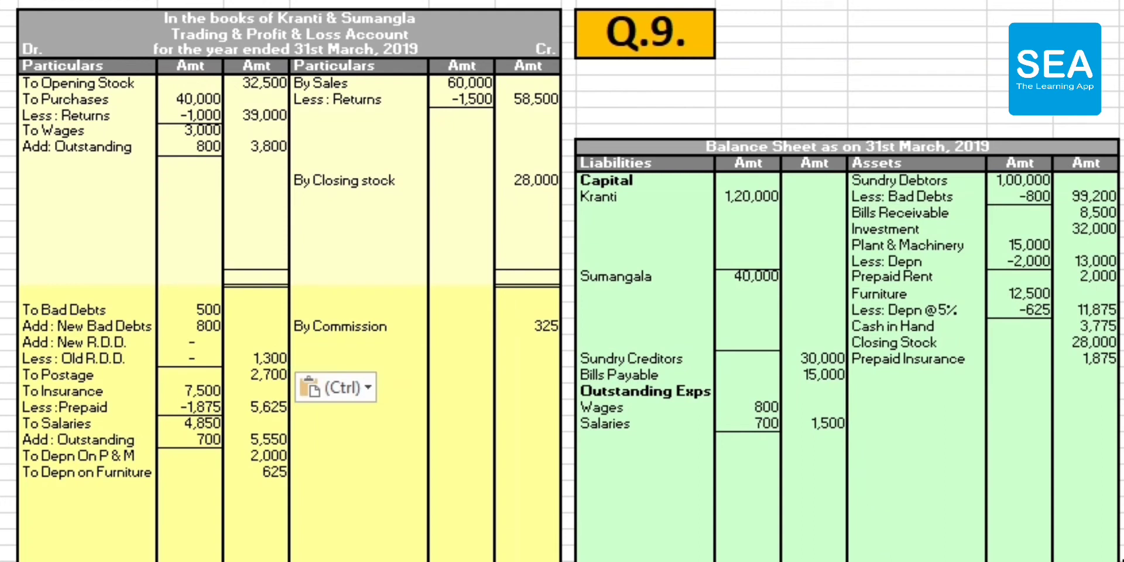
{"action": "left_click", "coordinate": [319, 118]}
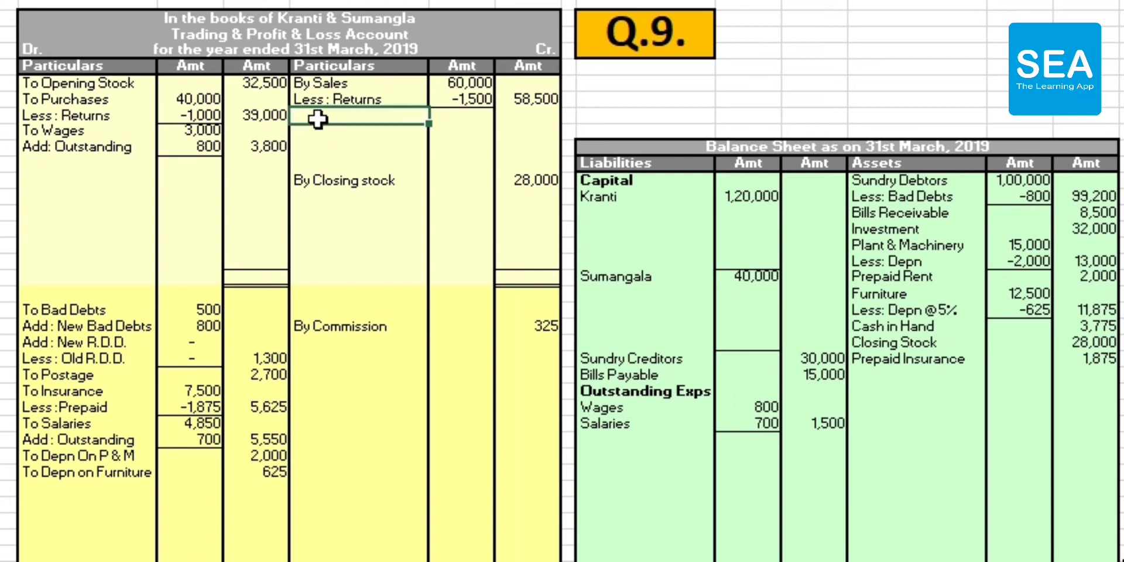
{"action": "type", "text": "By Goods Distributed as Free Sample\t\t3,000"}
{"action": "left_click", "coordinate": [434, 196]}
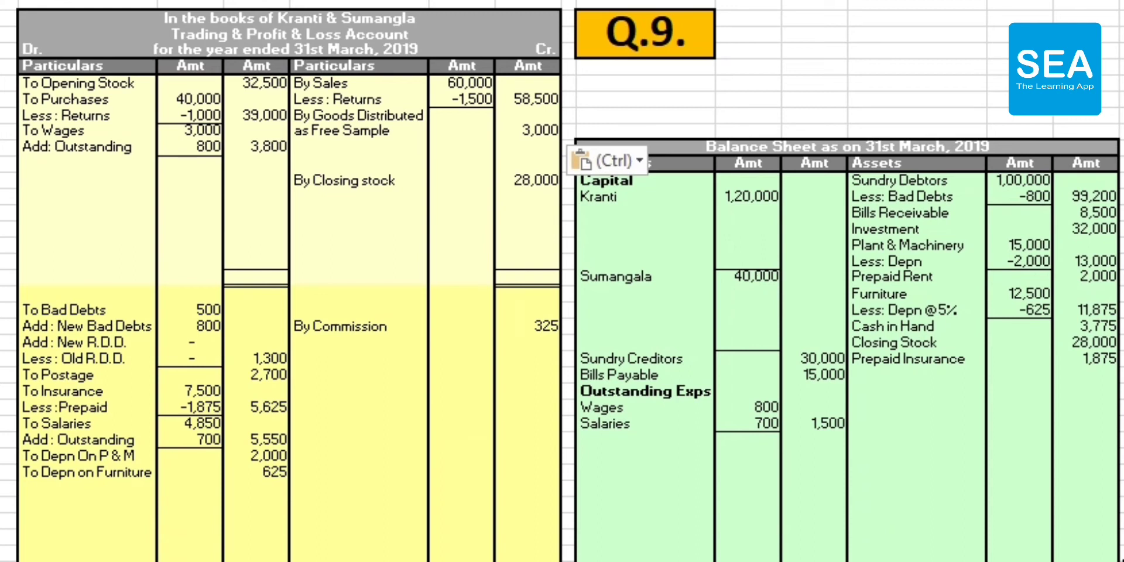
- Add To Advertisement (goods distributed) of 3,000 to the Profit & Loss debit side, directly below To Depn on Furniture
{"action": "left_click", "coordinate": [71, 485]}
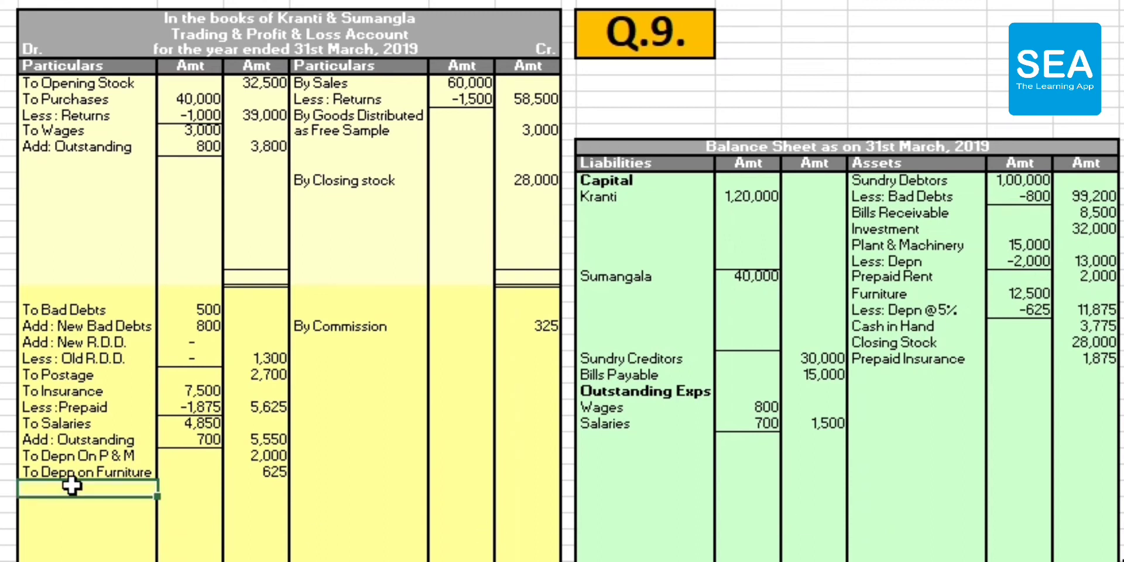
{"action": "type", "text": "To Advertisement\t\t (goods distributed)\t\t3,000"}
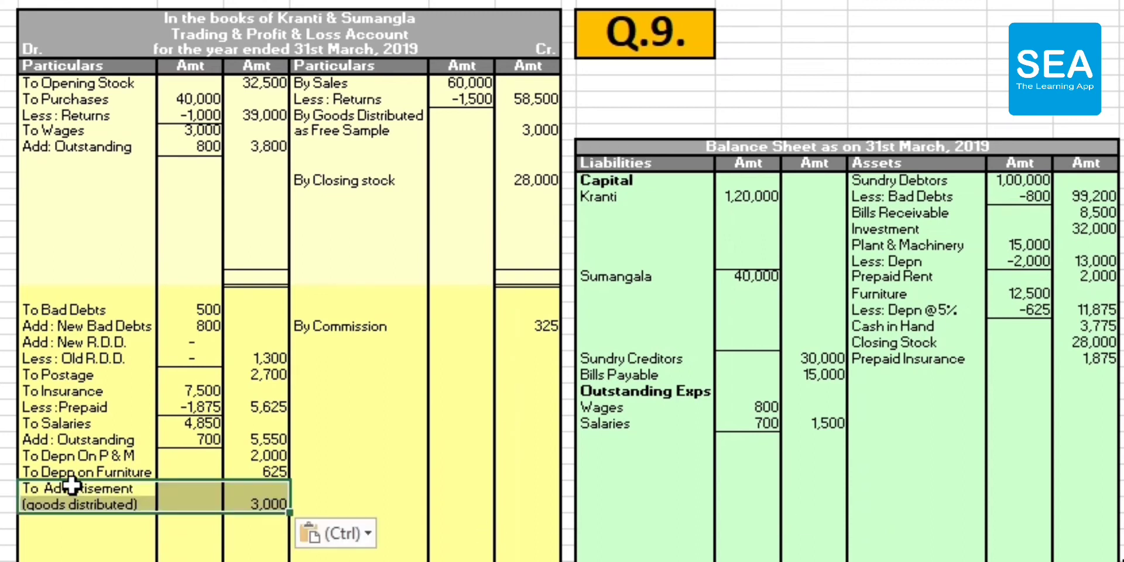
{"action": "left_click", "coordinate": [270, 537]}
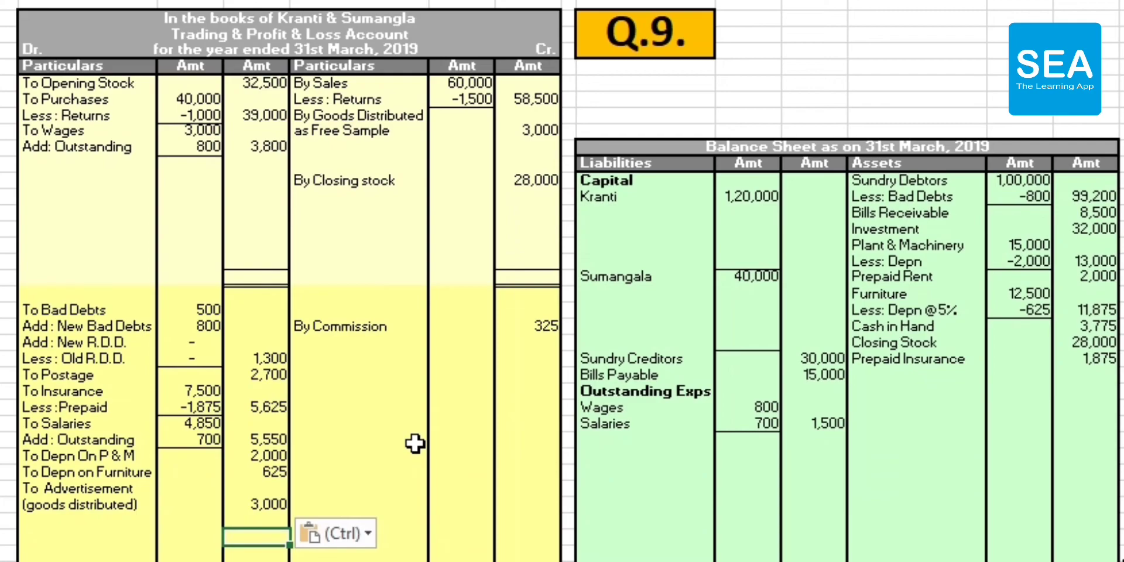
- Total the Trading Account's outer debit amounts and enter 75,300 directly beneath that column's double rule
{"action": "key", "text": "ctrl+Page_Up"}
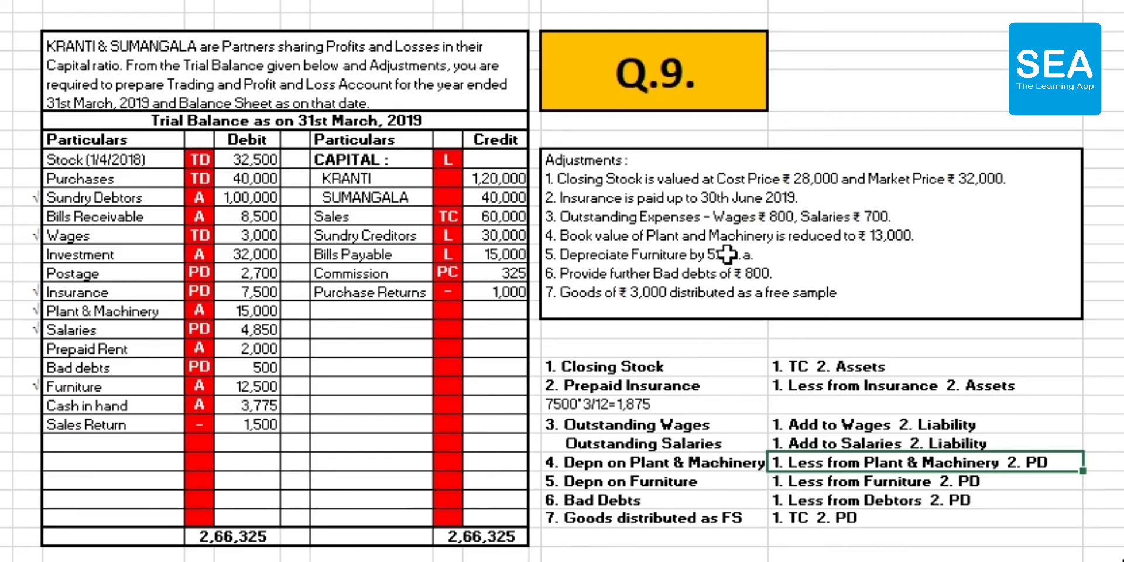
{"action": "key", "text": "ctrl+Page_Down"}
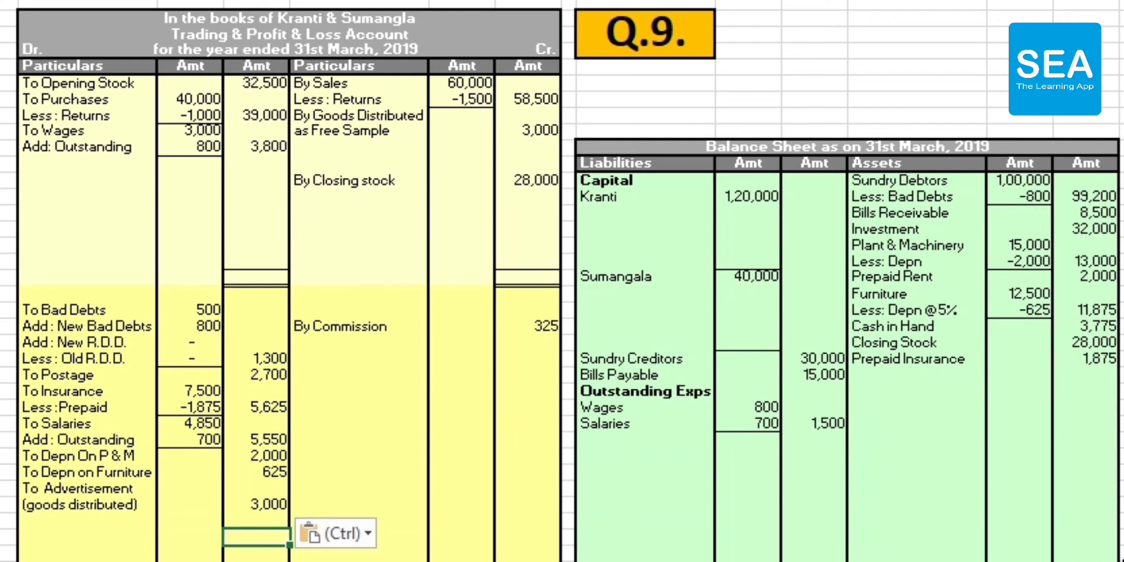
{"action": "left_click", "coordinate": [267, 83]}
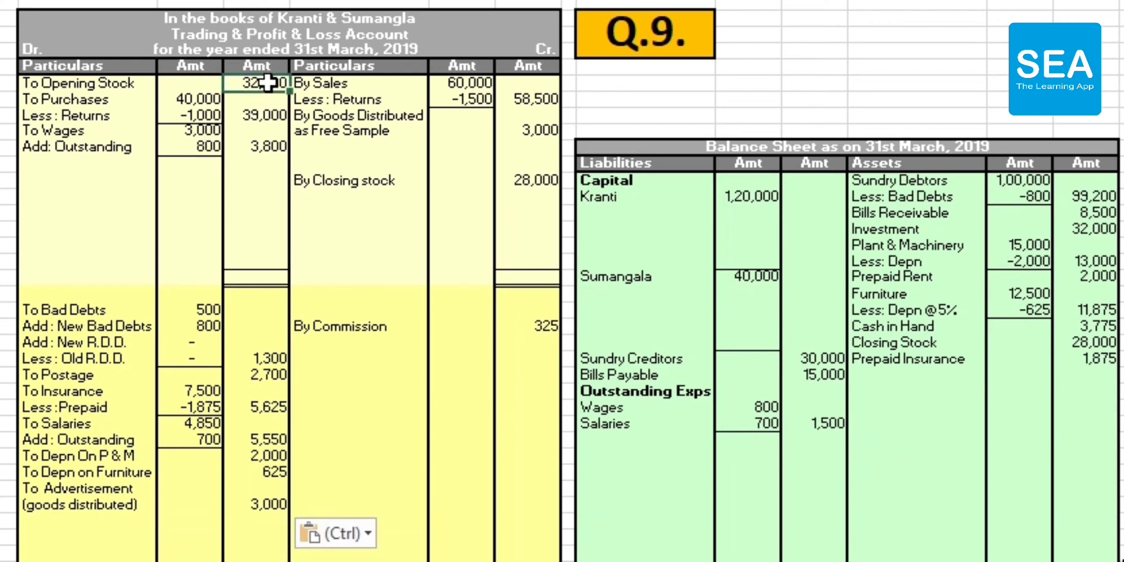
{"action": "left_click_drag", "start_coordinate": [267, 83], "coordinate": [258, 179]}
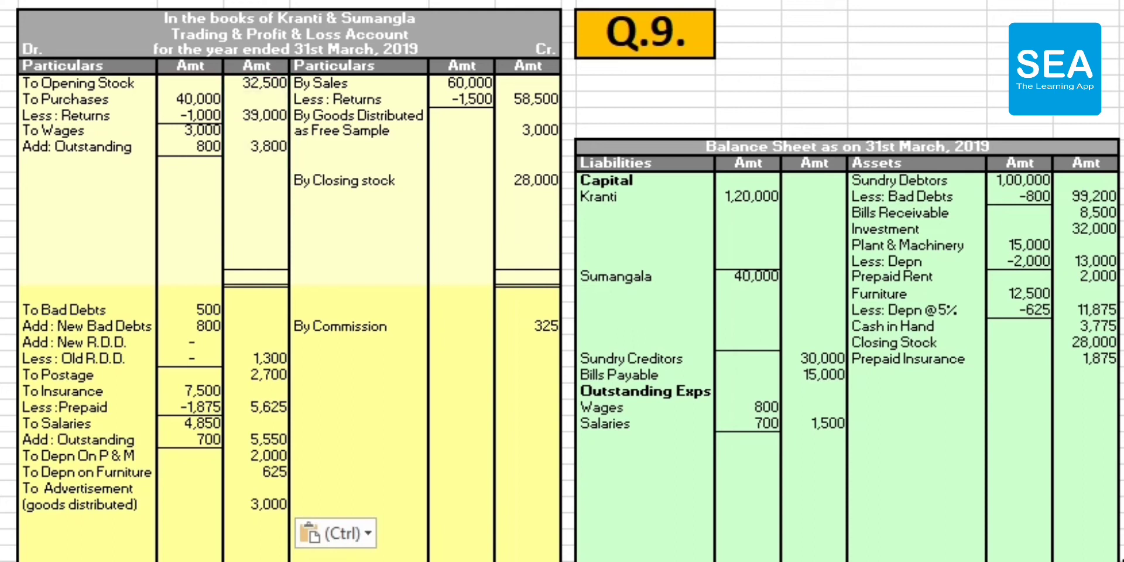
{"action": "left_click", "coordinate": [262, 297]}
{"action": "type", "text": "75,300"}
{"action": "left_click", "coordinate": [376, 275]}
- Total the Trading Account's outer credit amounts and enter 89,500 directly beneath that column's double rule
{"action": "left_click_drag", "start_coordinate": [548, 101], "coordinate": [542, 185]}
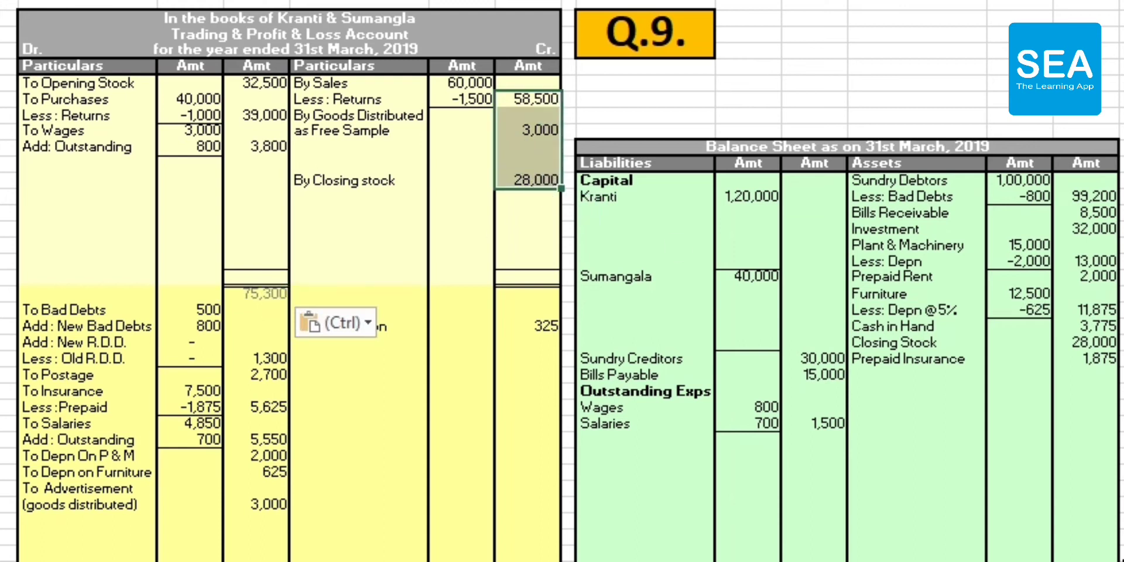
{"action": "key", "text": "ctrl+c"}
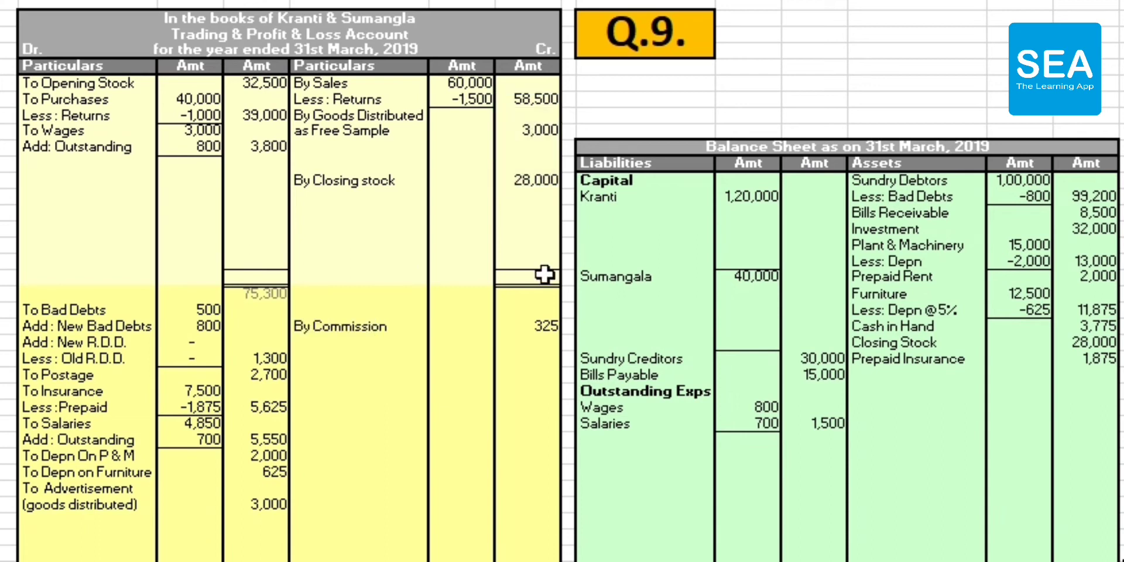
{"action": "left_click", "coordinate": [519, 296]}
{"action": "key", "text": "ctrl+v"}
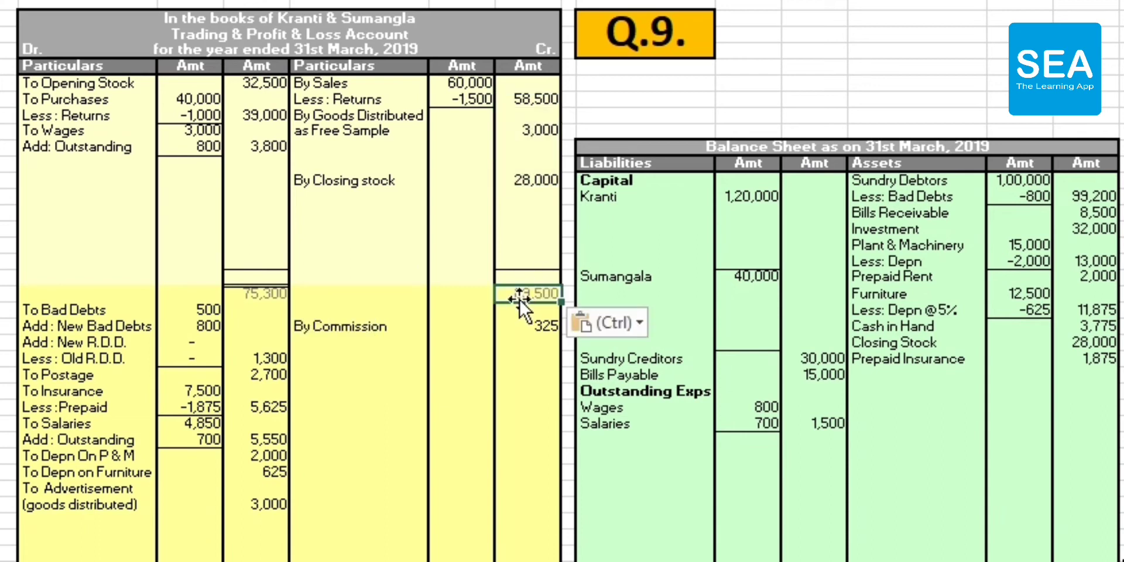
{"action": "left_click", "coordinate": [520, 357]}
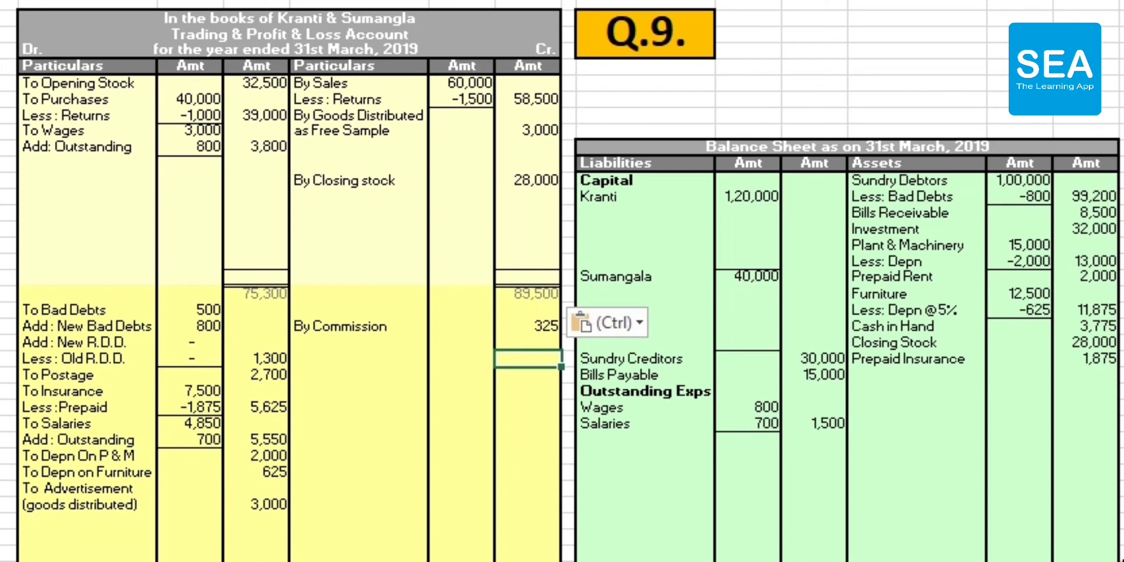
- Enter the bold closing total of 89,500 in the total row on both sides of the Trading Account
{"action": "left_click", "coordinate": [1122, 275]}
{"action": "key", "text": "ctrl+c"}
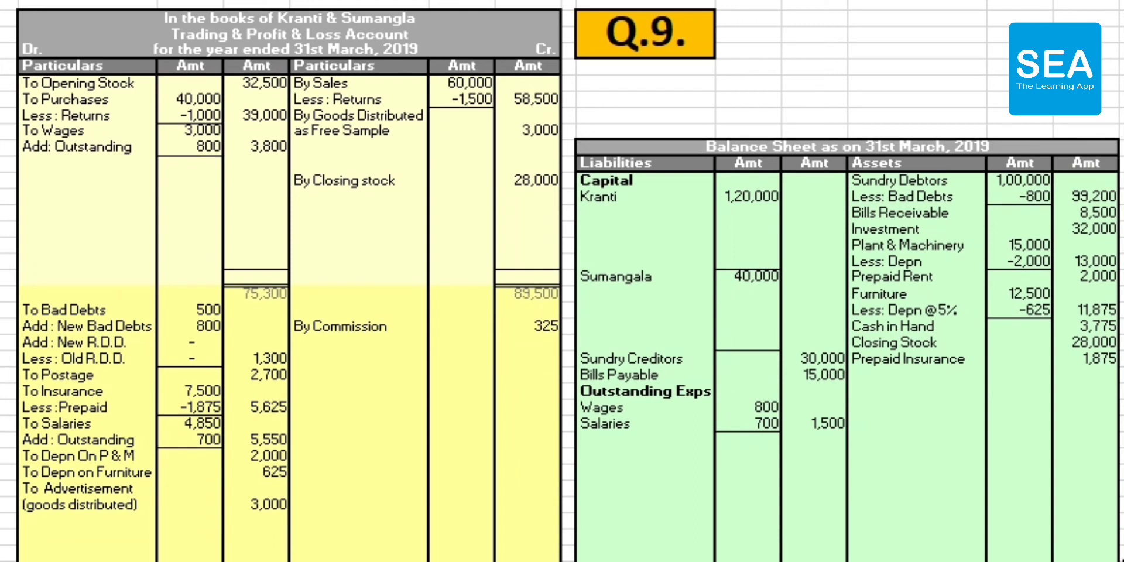
{"action": "left_click", "coordinate": [264, 275]}
{"action": "key", "text": "ctrl+v"}
{"action": "key", "text": "ctrl"}
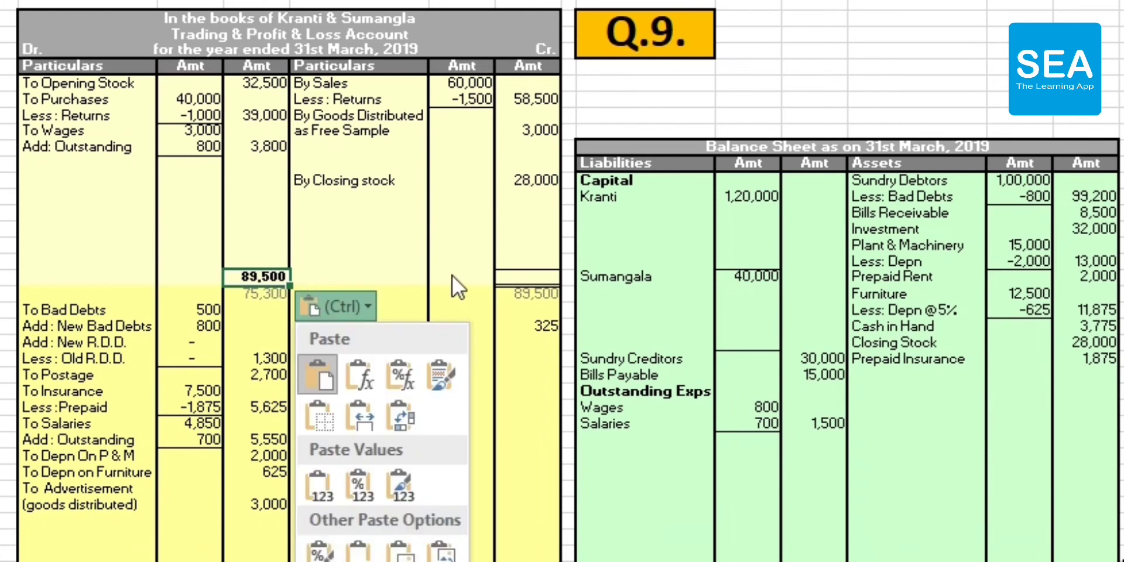
{"action": "key", "text": "Escape"}
{"action": "left_click", "coordinate": [525, 273]}
{"action": "key", "text": "ctrl+v"}
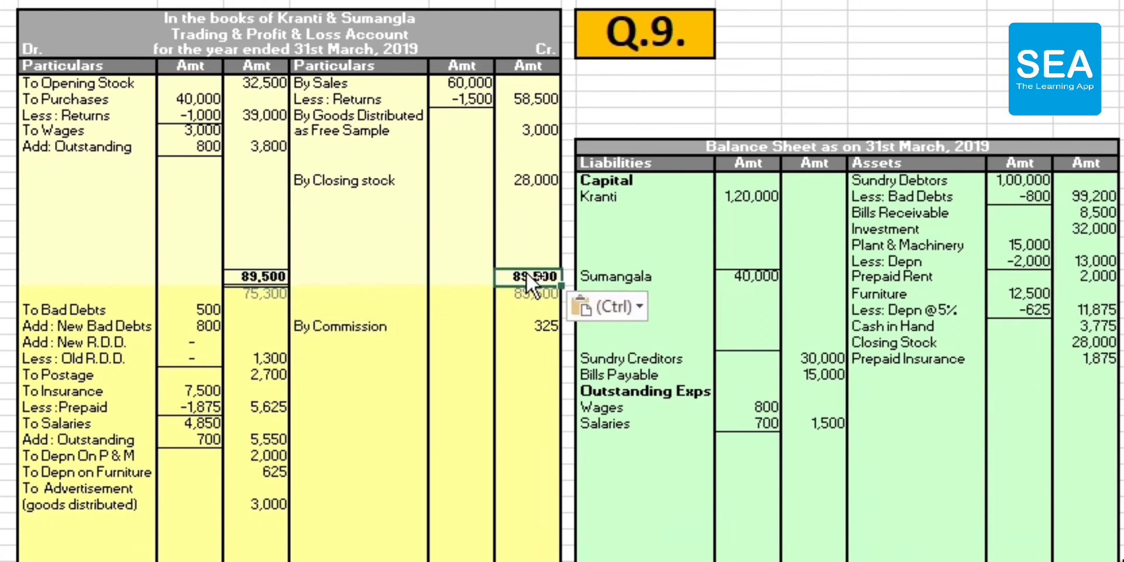
{"action": "left_click", "coordinate": [490, 341]}
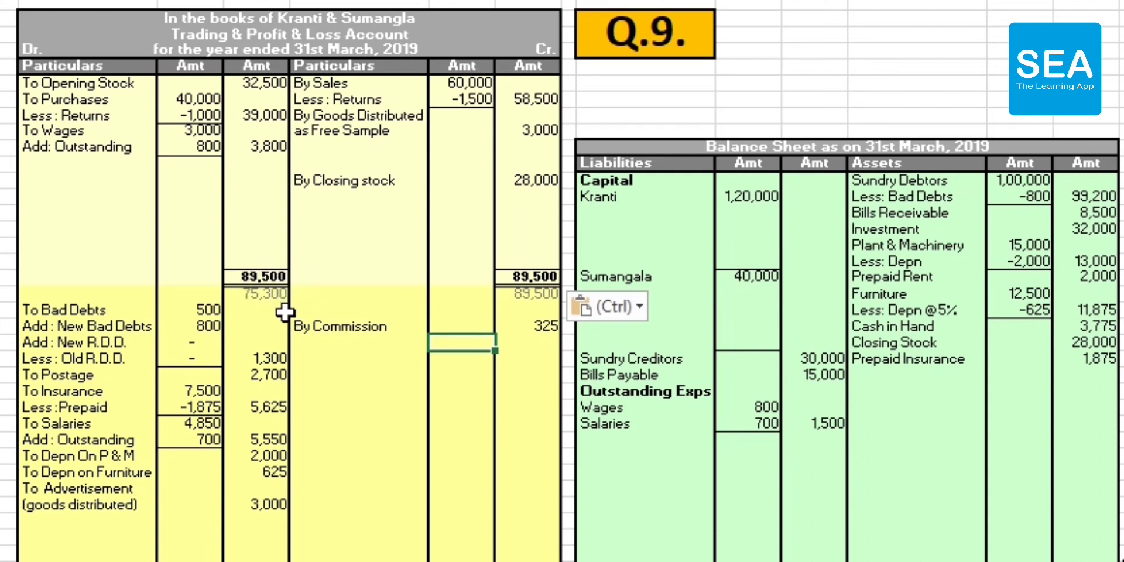
- Add To Gross Profit c/d of 14,200 to the Trading Account's debit side, level with By Closing stock
{"action": "key", "text": "ctrl+Down"}
{"action": "key", "text": "ctrl"}
{"action": "key", "text": "Right"}
{"action": "key", "text": "Right"}
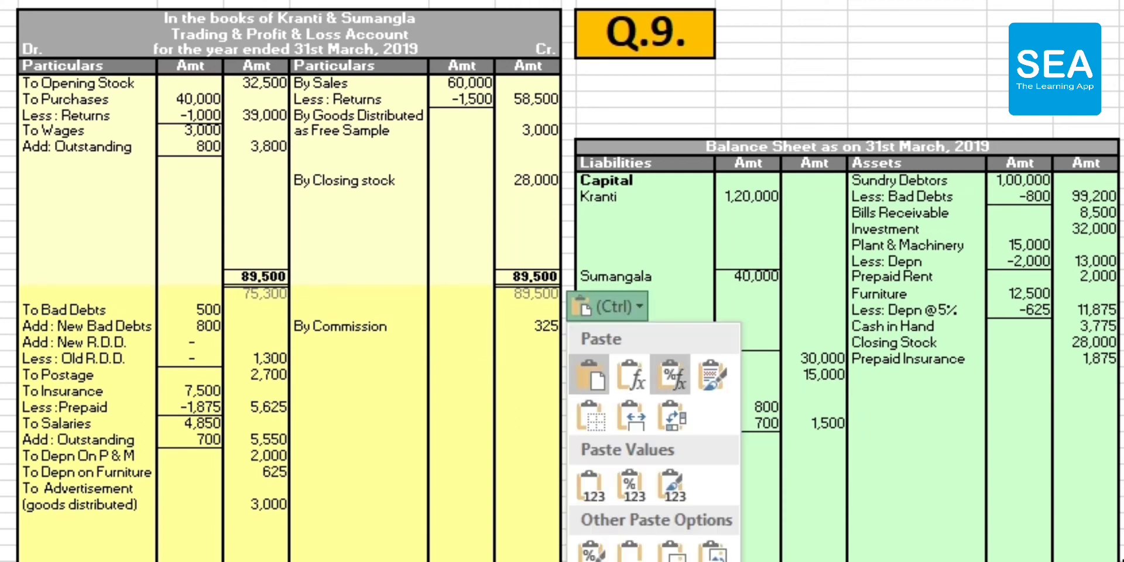
{"action": "left_click", "coordinate": [86, 182]}
{"action": "key", "text": "ctrl+v"}
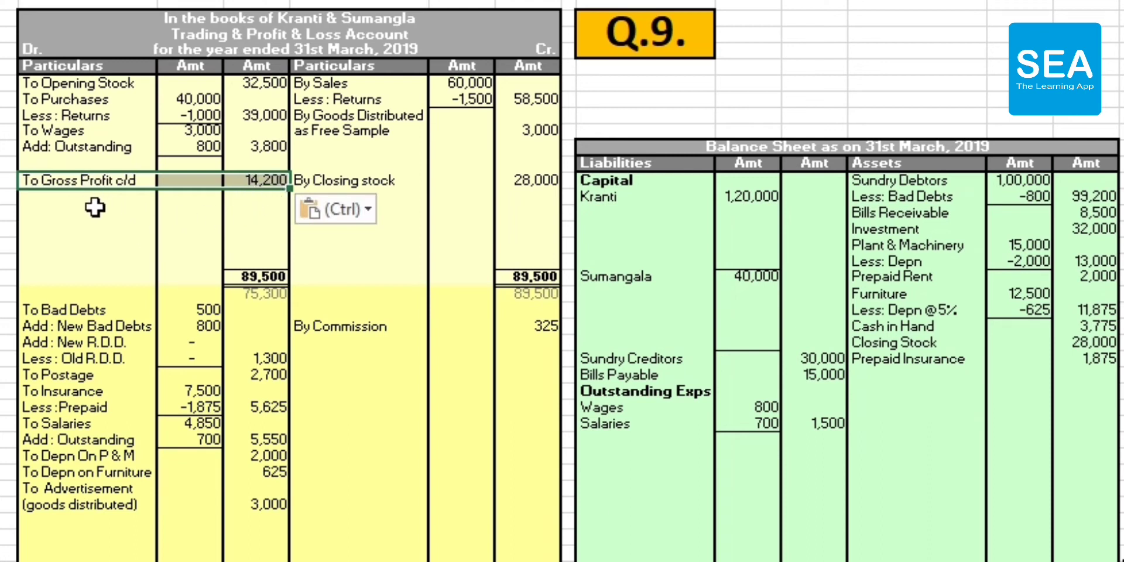
{"action": "left_click", "coordinate": [94, 228]}
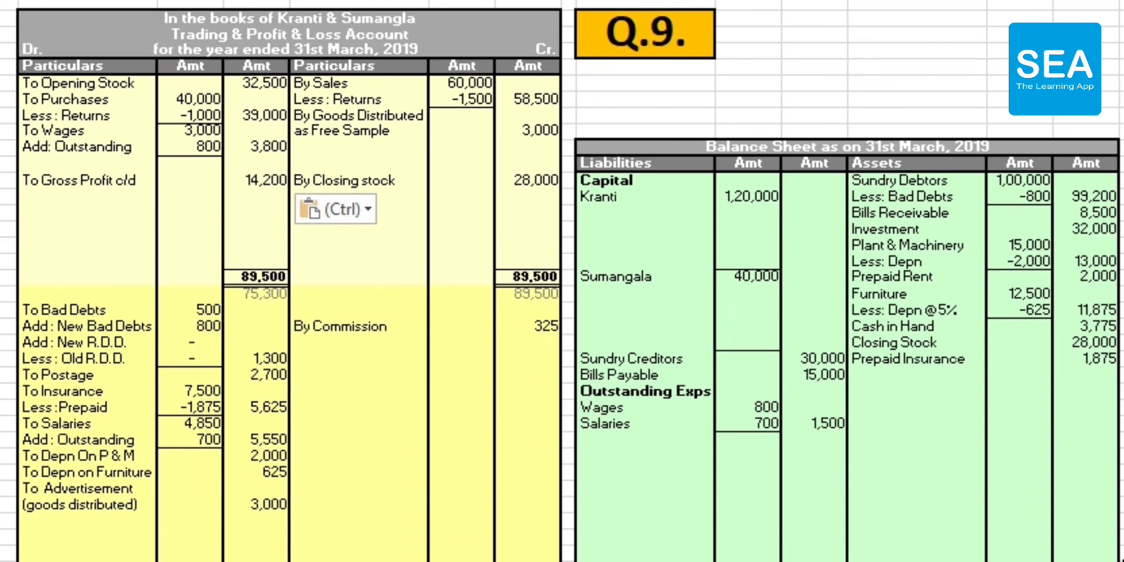
{"action": "key", "text": "Escape"}
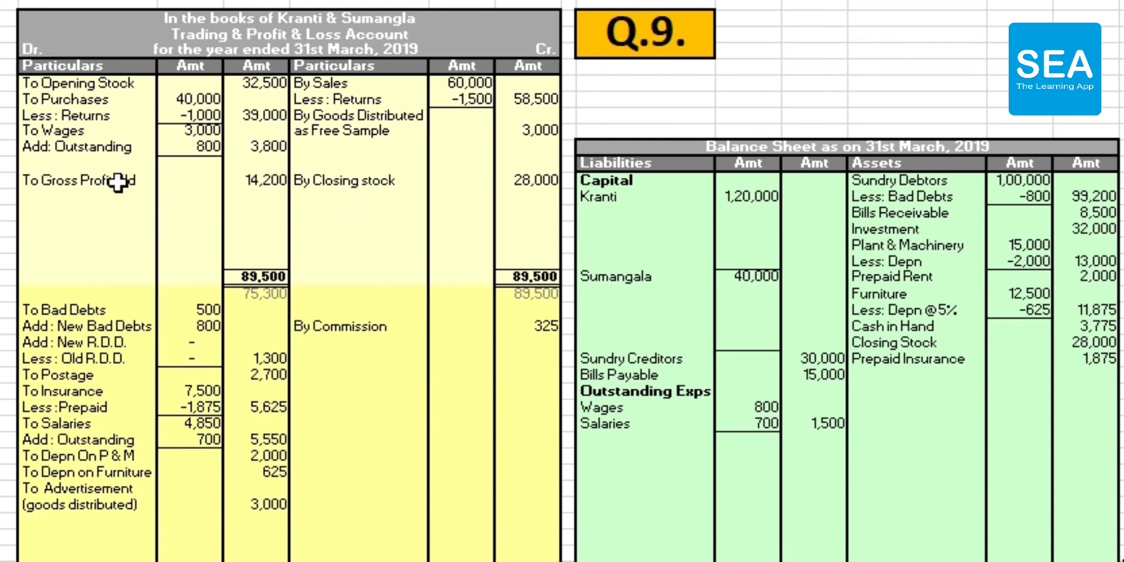
- Add By Gross Profit b/d of 14,200 to the Profit & Loss credit side, directly above By Commission
{"action": "left_click", "coordinate": [336, 309]}
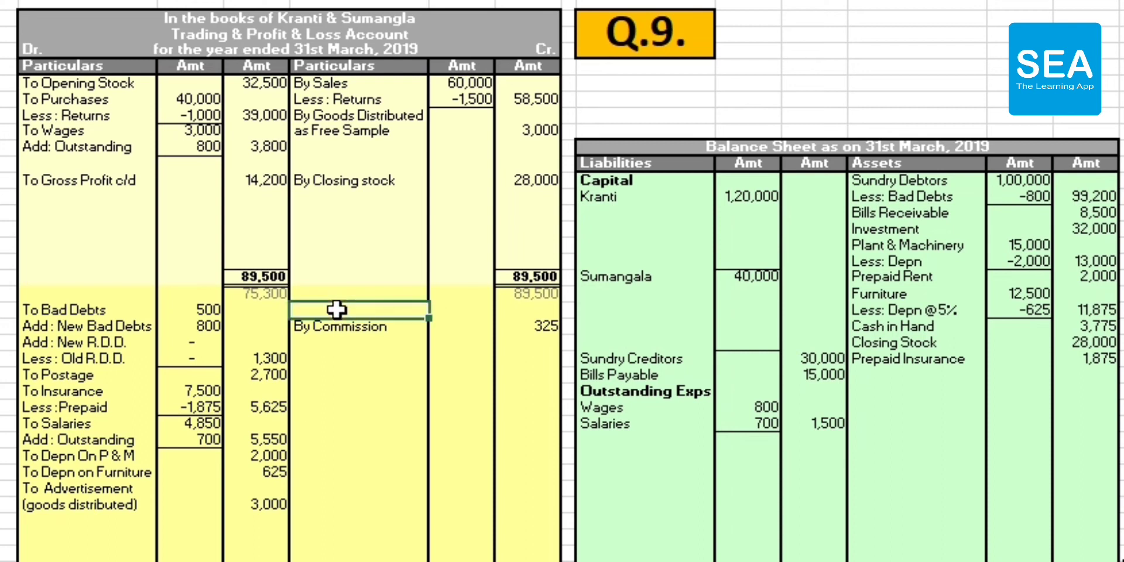
{"action": "key", "text": "ctrl+v"}
{"action": "left_click", "coordinate": [380, 387]}
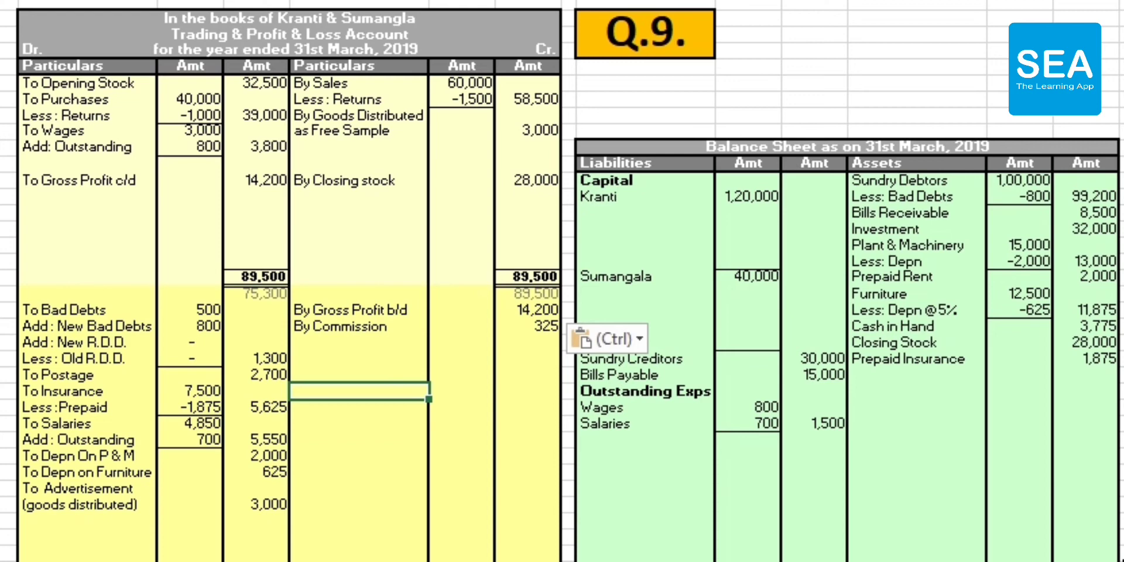
- Total the Profit & Loss Account's outer debit amounts and enter 20,800 directly beneath the account's closing rule
{"action": "scroll", "coordinate": [561, 281], "scroll_direction": "down", "scroll_amount": 4}
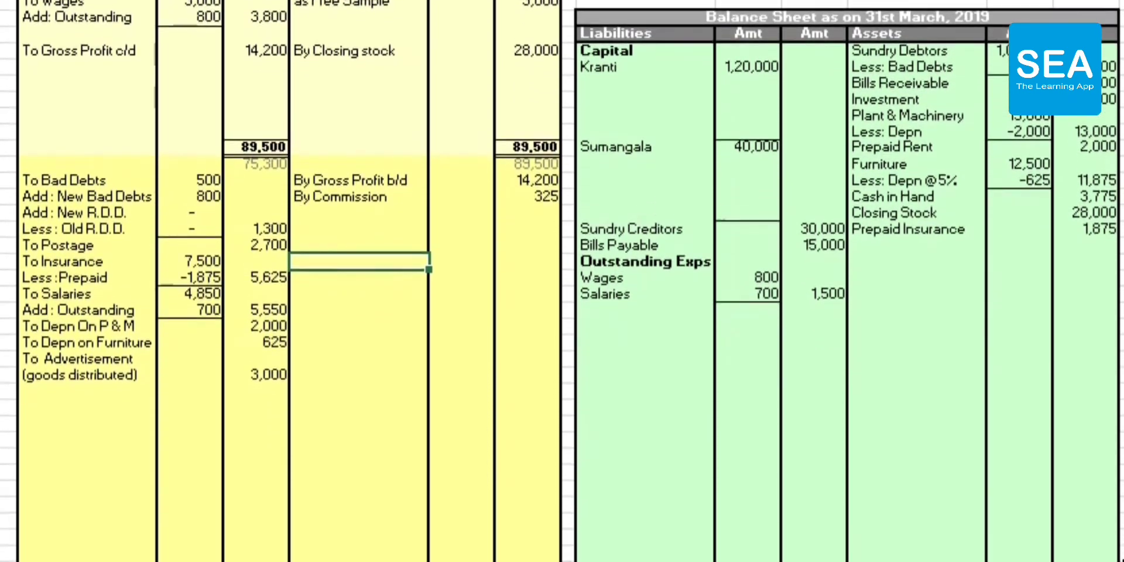
{"action": "scroll", "coordinate": [562, 281], "scroll_direction": "down", "scroll_amount": 1}
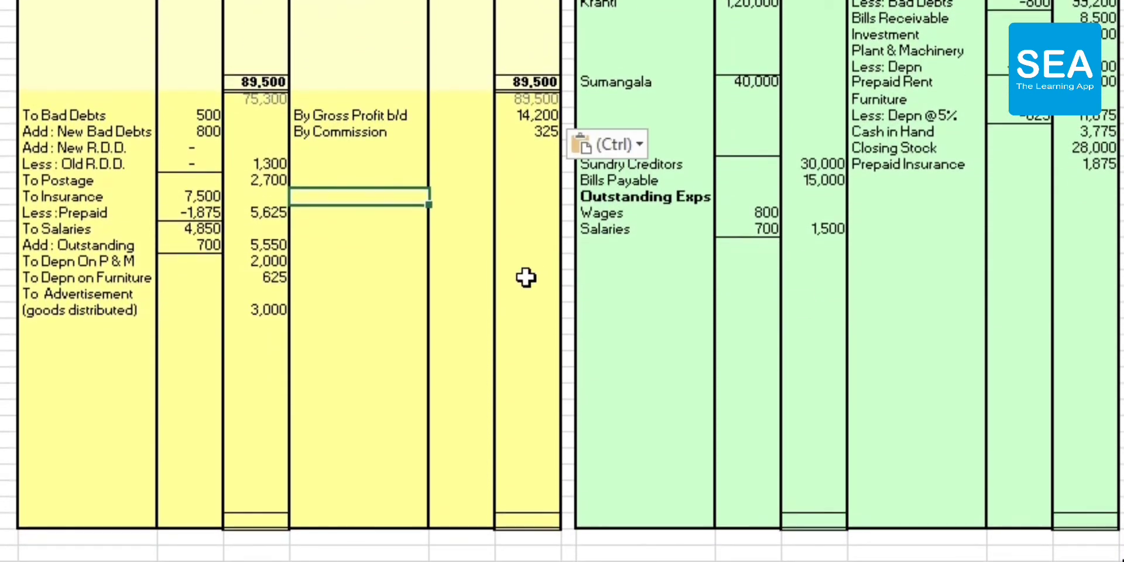
{"action": "left_click_drag", "start_coordinate": [269, 164], "coordinate": [239, 308]}
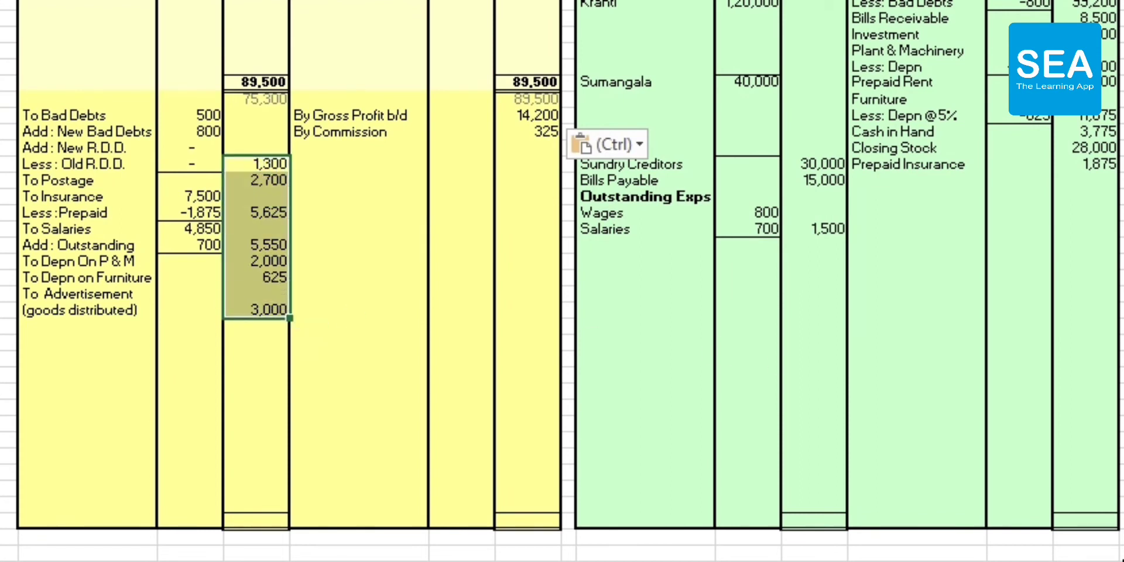
{"action": "left_click", "coordinate": [1122, 560]}
{"action": "key", "text": "Escape"}
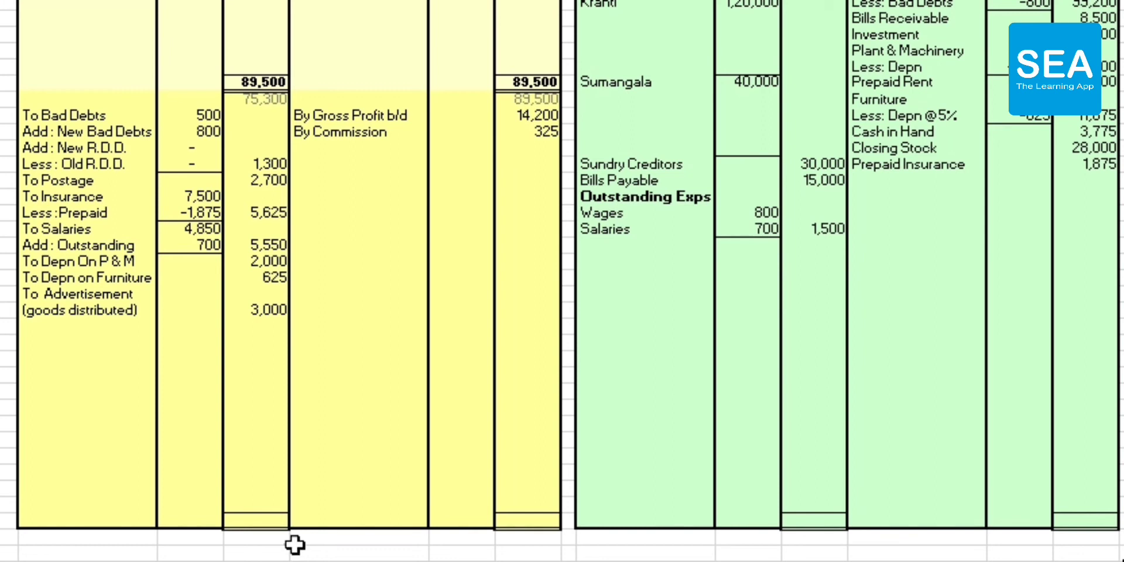
{"action": "left_click", "coordinate": [278, 536]}
{"action": "key", "text": "ctrl+v"}
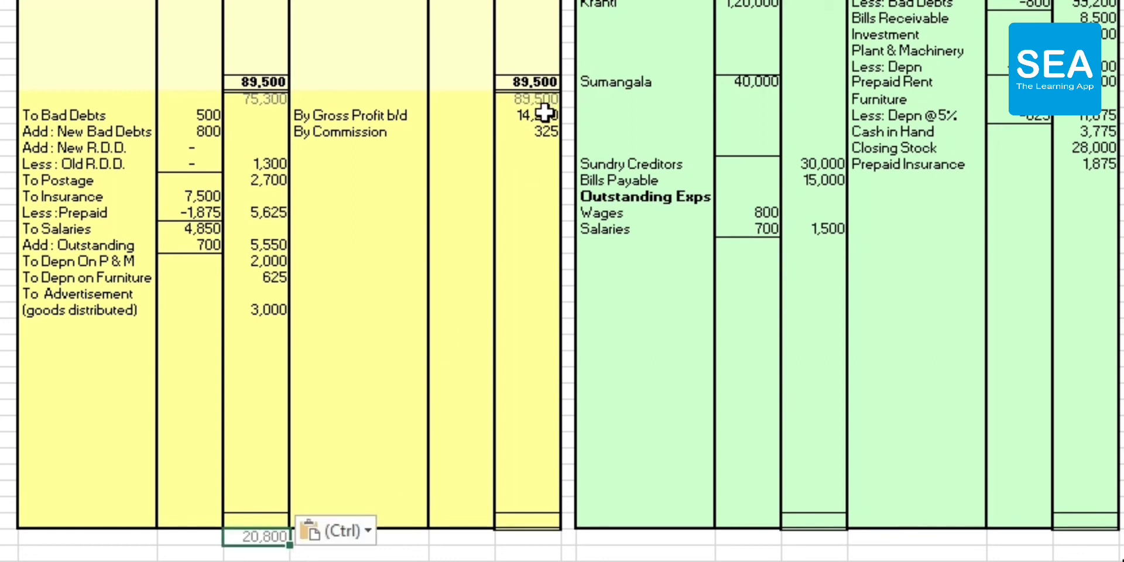
- Total By Gross Profit b/d and By Commission, and enter 14,525 directly beneath the credit column's closing rule
{"action": "left_click_drag", "start_coordinate": [544, 113], "coordinate": [544, 133]}
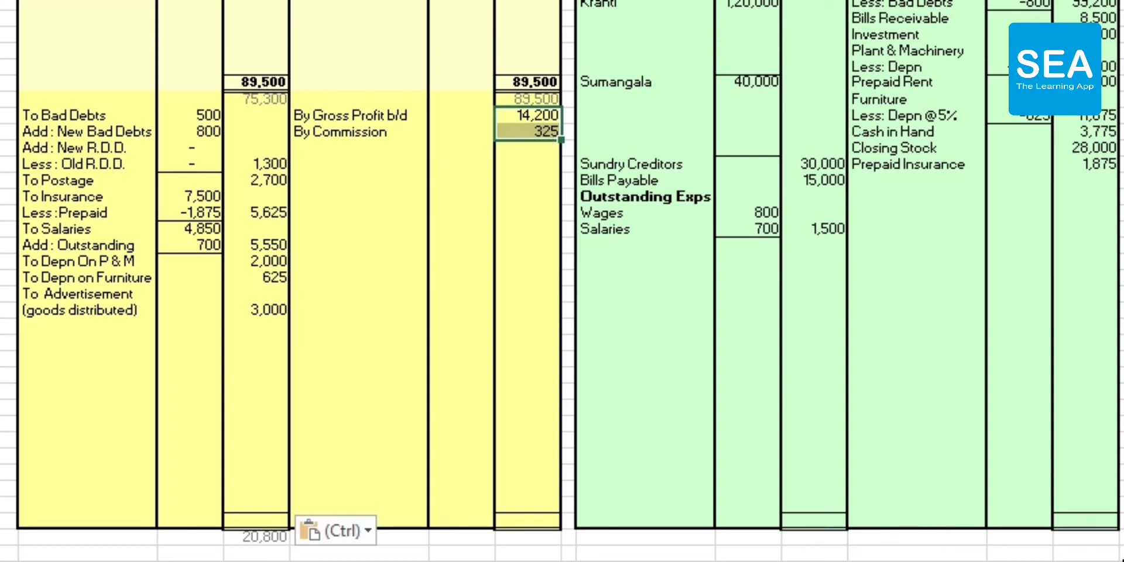
{"action": "left_click", "coordinate": [506, 560]}
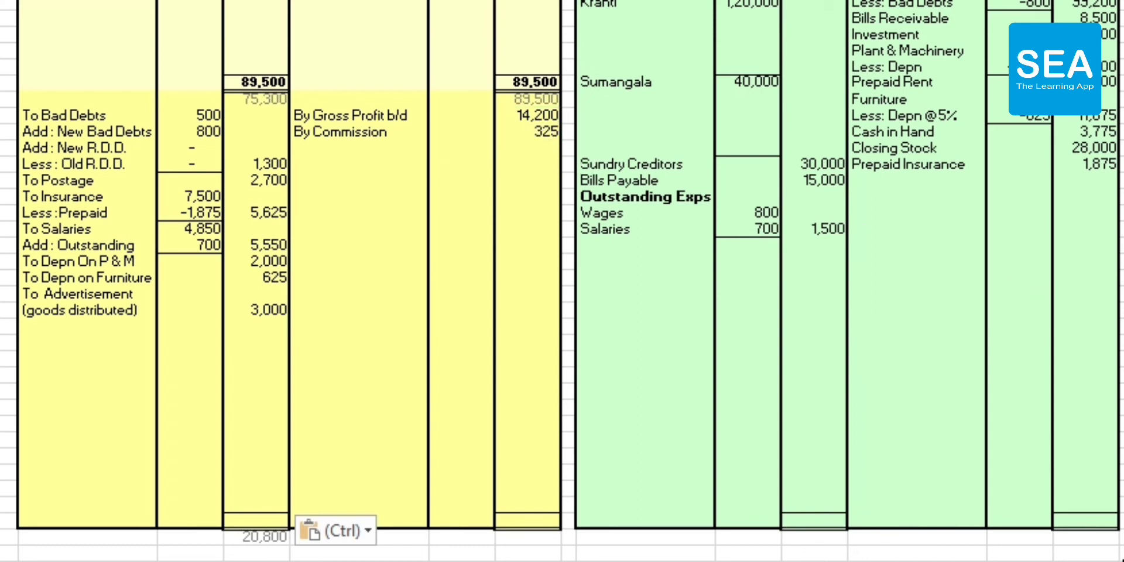
{"action": "left_click", "coordinate": [532, 544]}
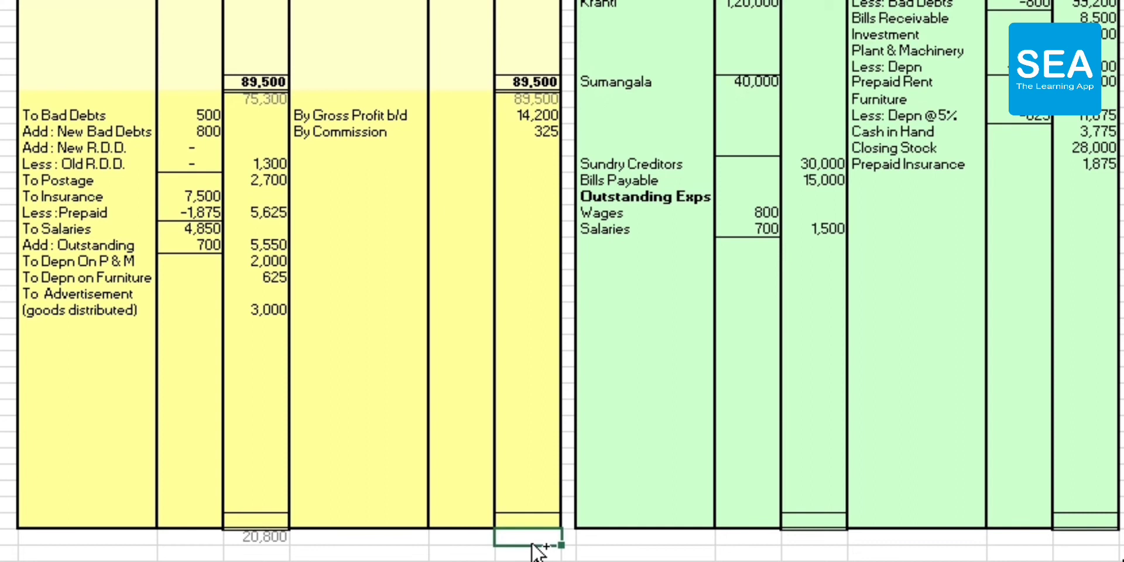
{"action": "key", "text": "ctrl+v"}
{"action": "key", "text": "ctrl"}
{"action": "key", "text": "Escape"}
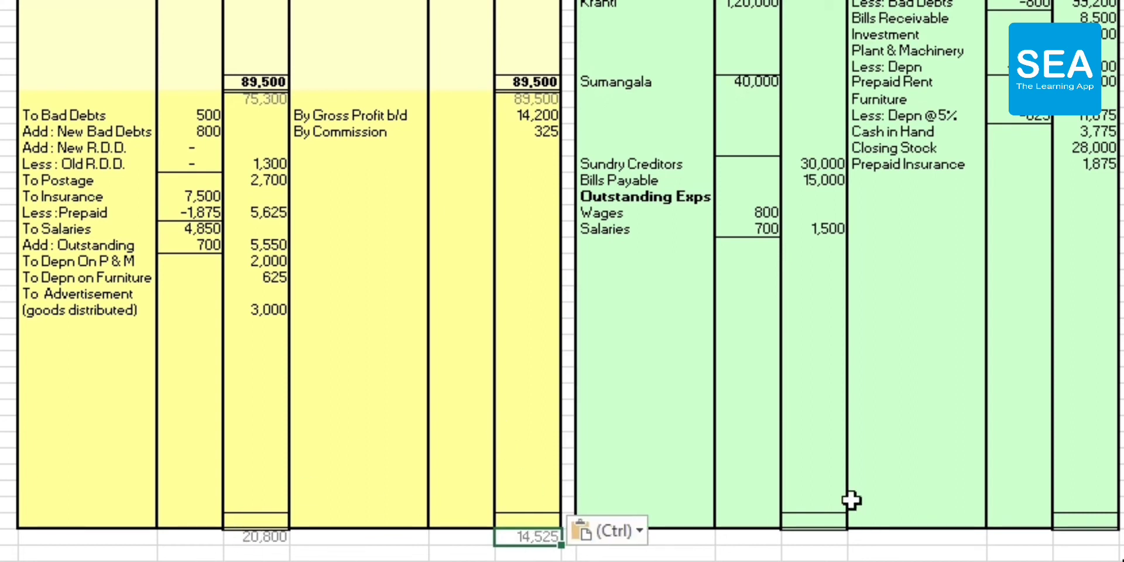
- Enter the bold closing total of 20,800 in the total row on both sides of the Profit & Loss Account
{"action": "left_click", "coordinate": [1121, 462]}
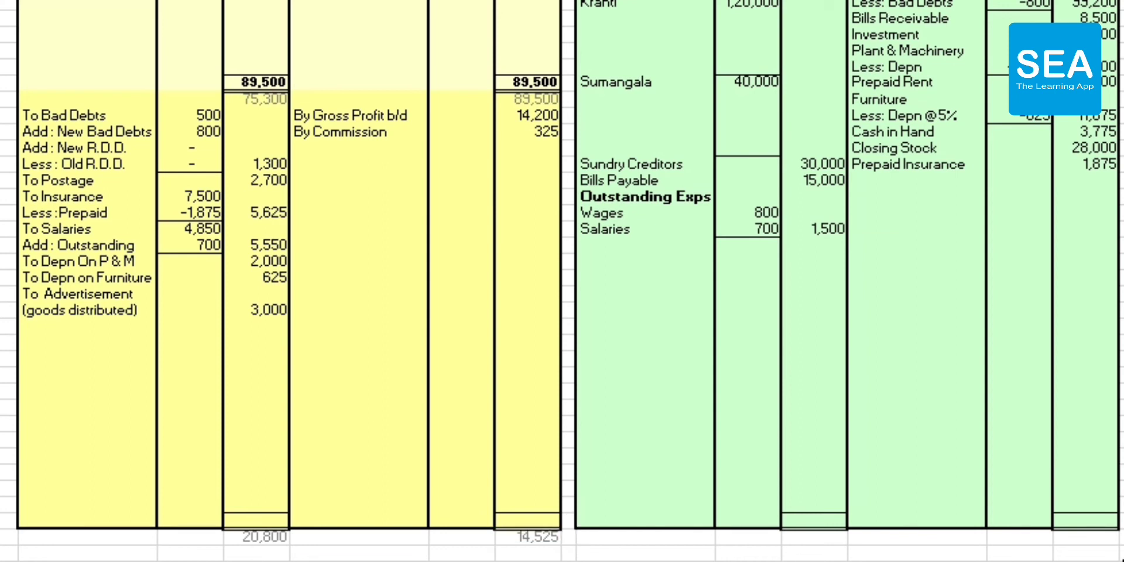
{"action": "left_click", "coordinate": [272, 517]}
{"action": "key", "text": "ctrl+v"}
{"action": "key", "text": "ctrl"}
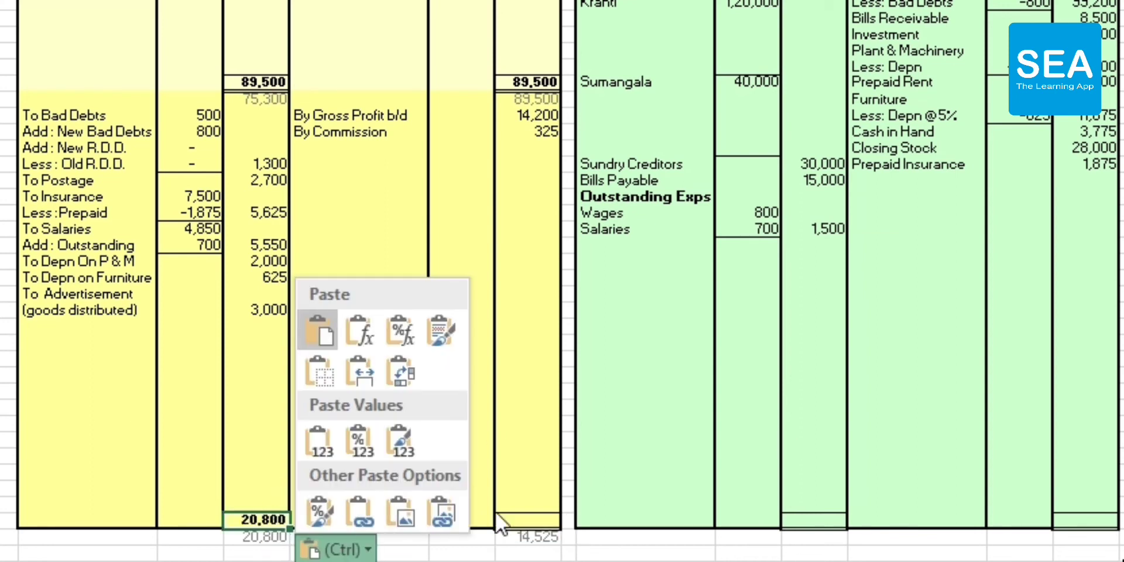
{"action": "left_click", "coordinate": [528, 516]}
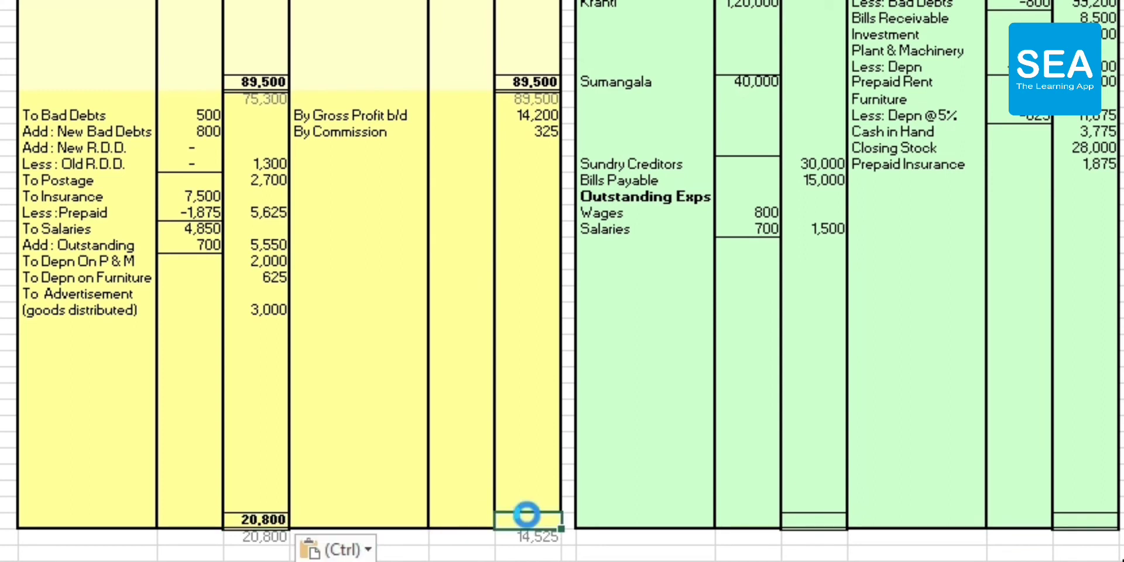
{"action": "type", "text": "20,800"}
{"action": "left_click", "coordinate": [527, 391]}
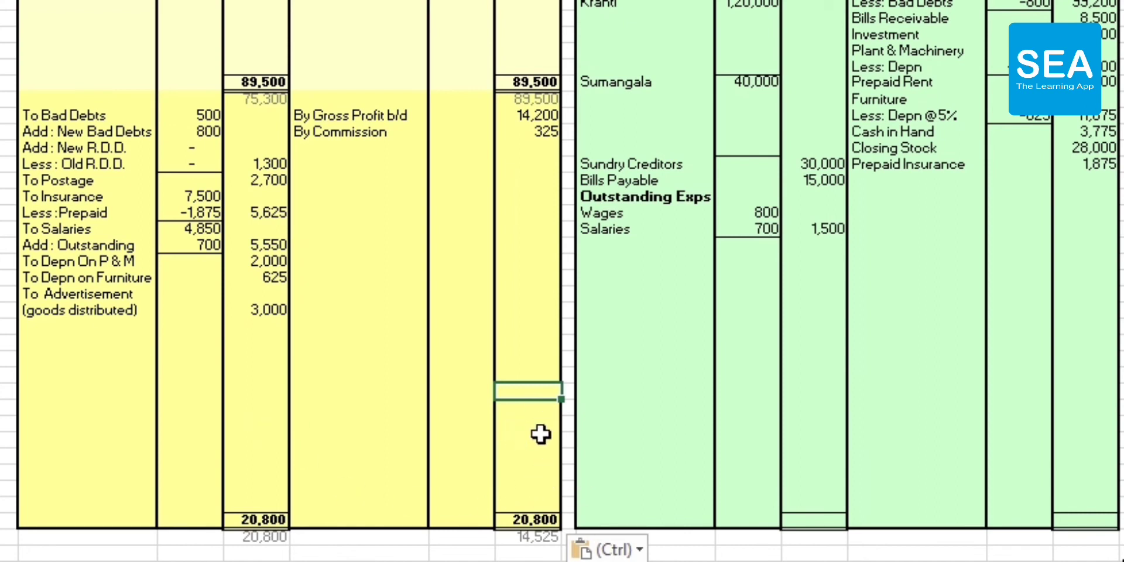
- Add a bold By Net Loss heading with both partners' names beneath it on the Profit & Loss credit side, level with To Salaries
{"action": "left_click", "coordinate": [1122, 560]}
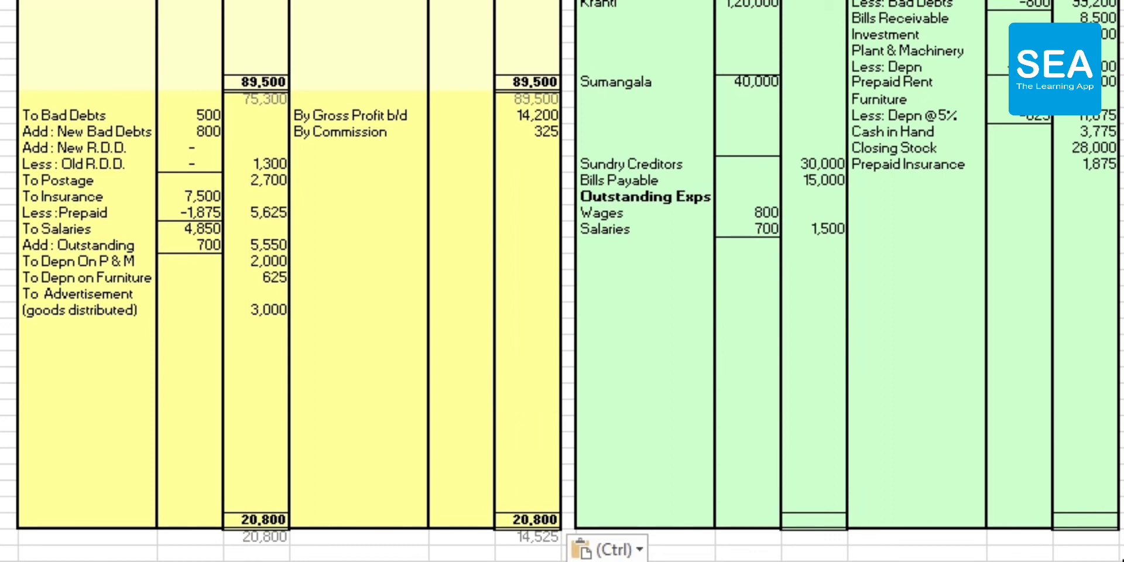
{"action": "key", "text": "Escape"}
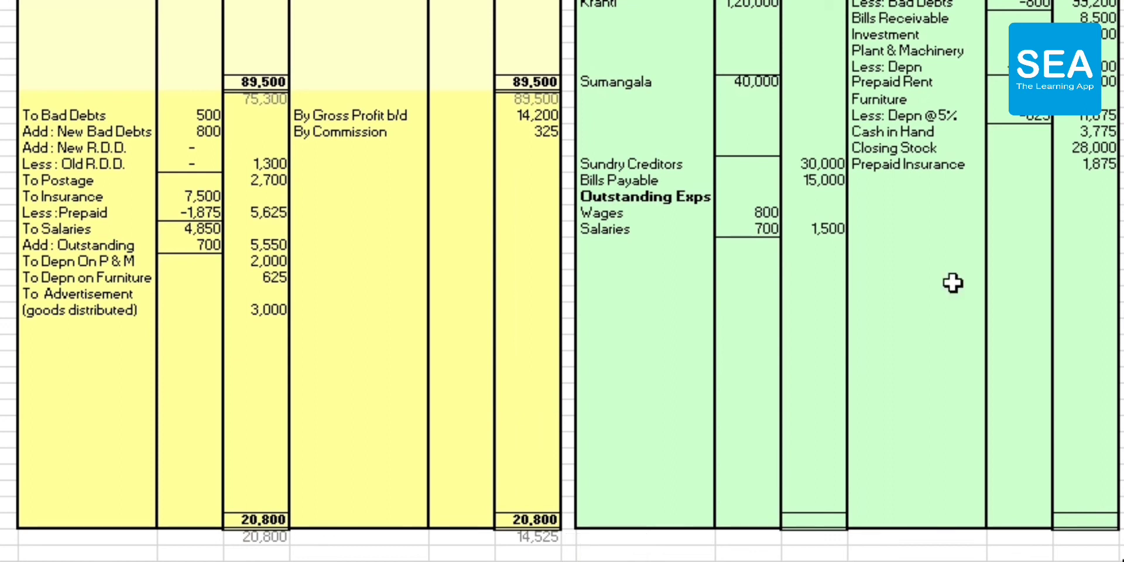
{"action": "left_click", "coordinate": [307, 235]}
{"action": "type", "text": "By Net Loss Kranti Sumangala"}
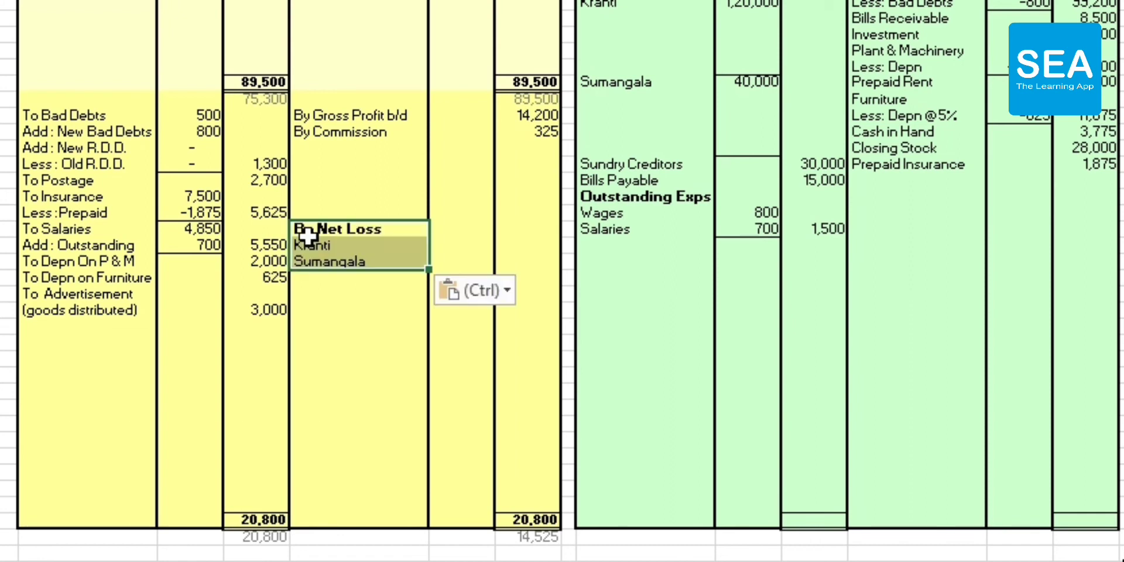
{"action": "left_click", "coordinate": [375, 334]}
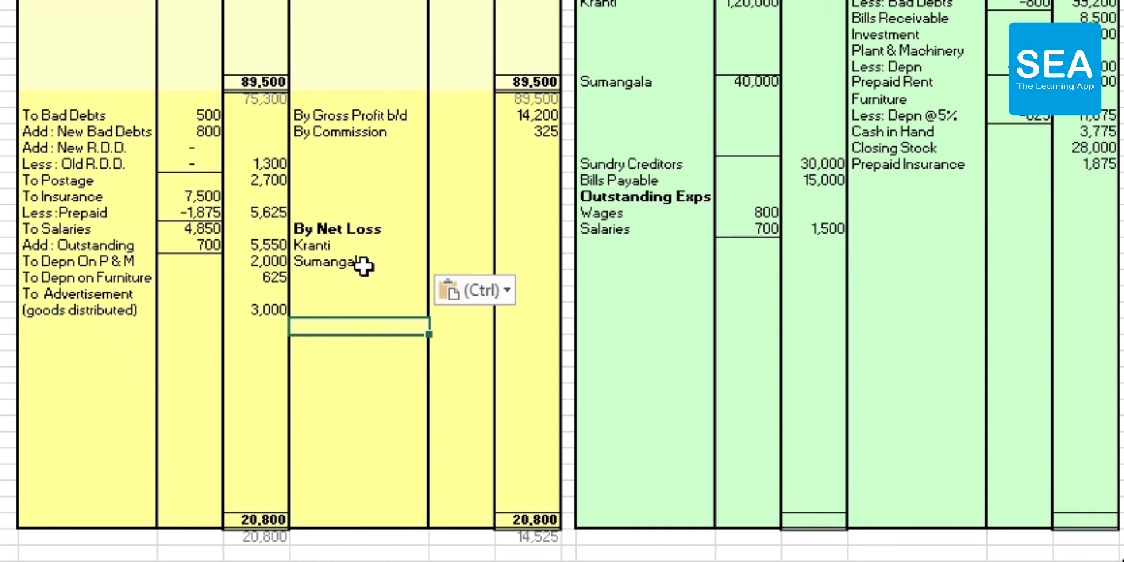
- Enter the net loss of 6,275 in the outer credit column on the second partner's row
{"action": "left_click", "coordinate": [1119, 550]}
{"action": "key", "text": "Escape"}
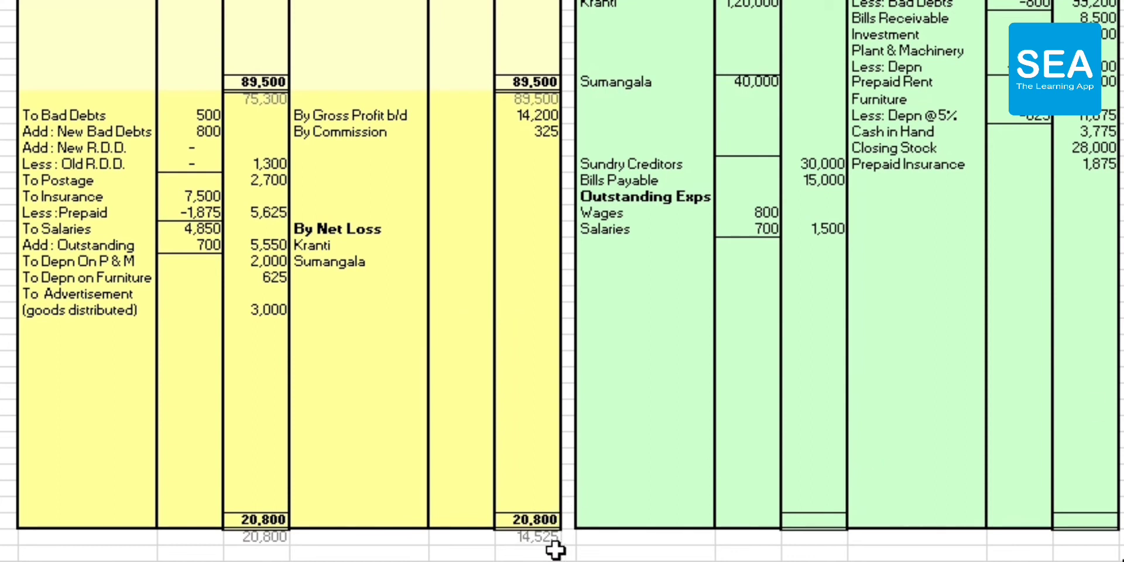
{"action": "left_click", "coordinate": [515, 278]}
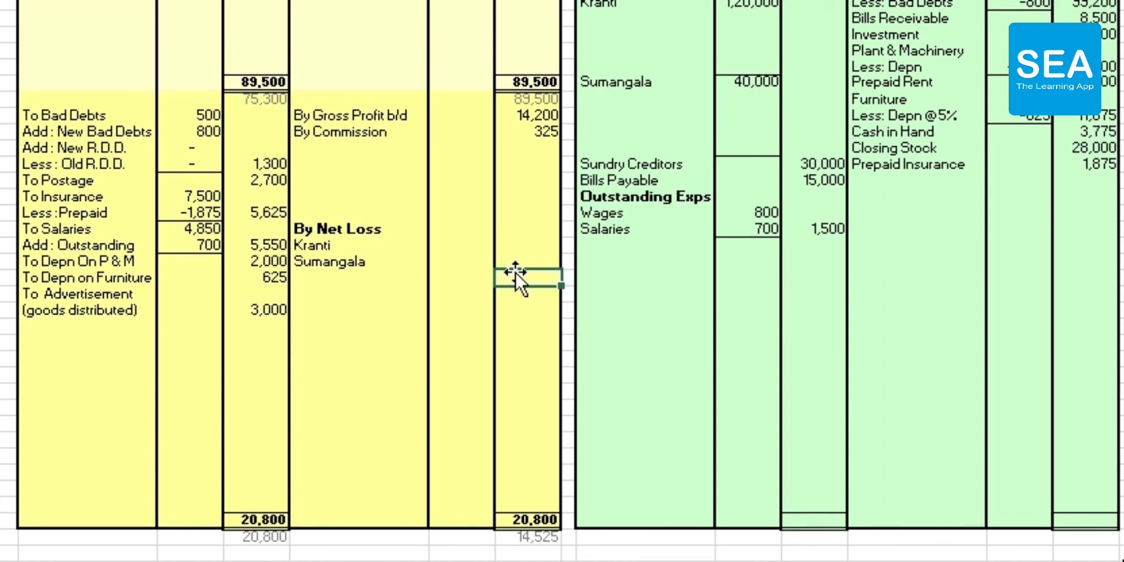
{"action": "left_click", "coordinate": [515, 261]}
{"action": "type", "text": "6,275"}
{"action": "key", "text": "ctrl"}
{"action": "key", "text": "ctrl"}
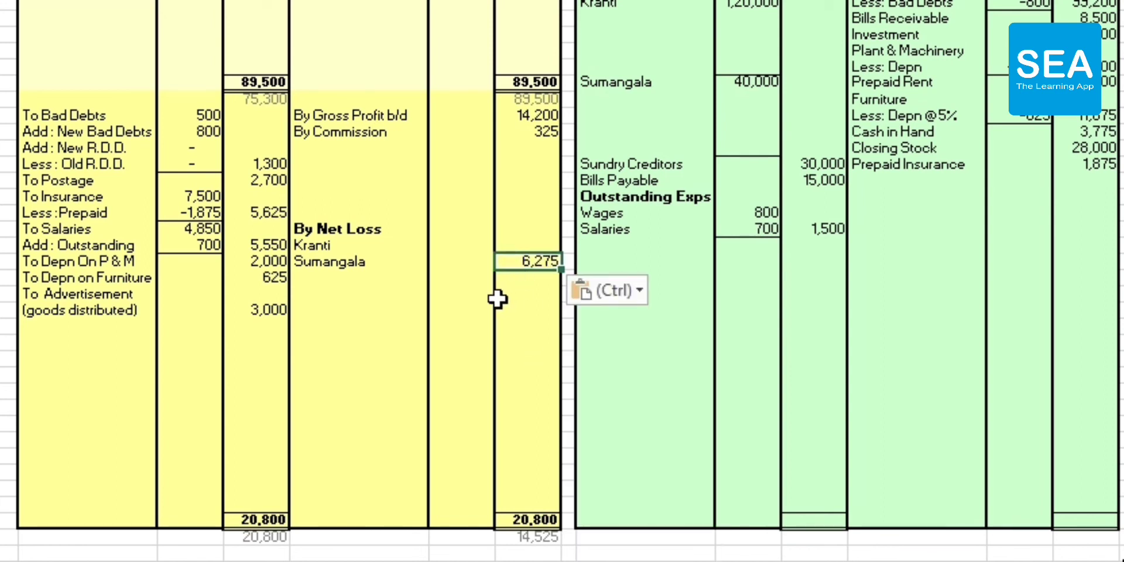
- Rule a line under the inner credit amount cell on the second partner's net loss row
{"action": "left_click", "coordinate": [457, 261]}
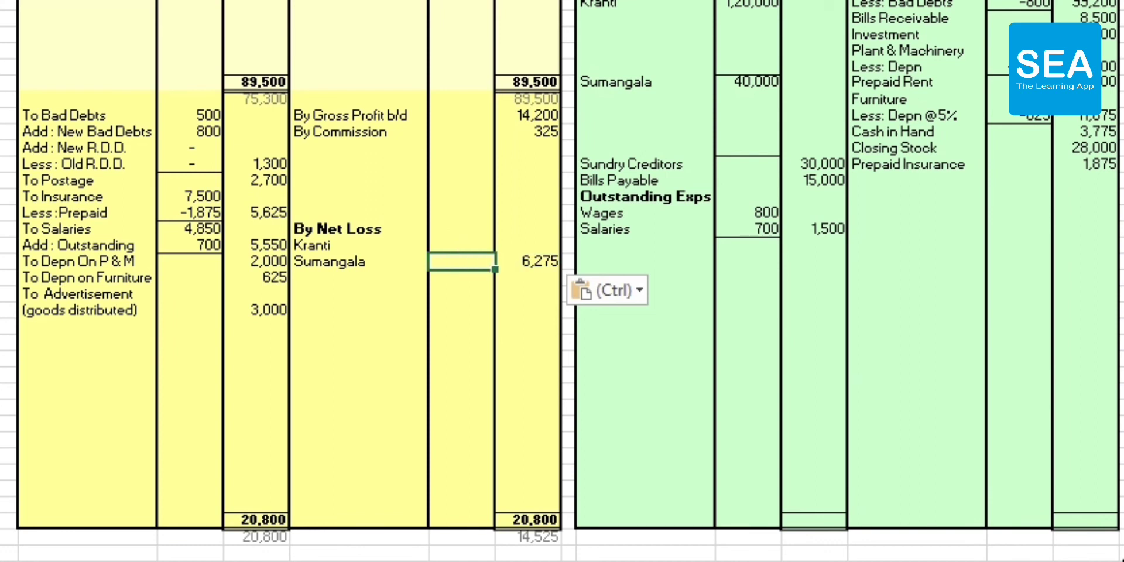
{"action": "key", "text": "Escape"}
{"action": "left_click", "coordinate": [351, 341]}
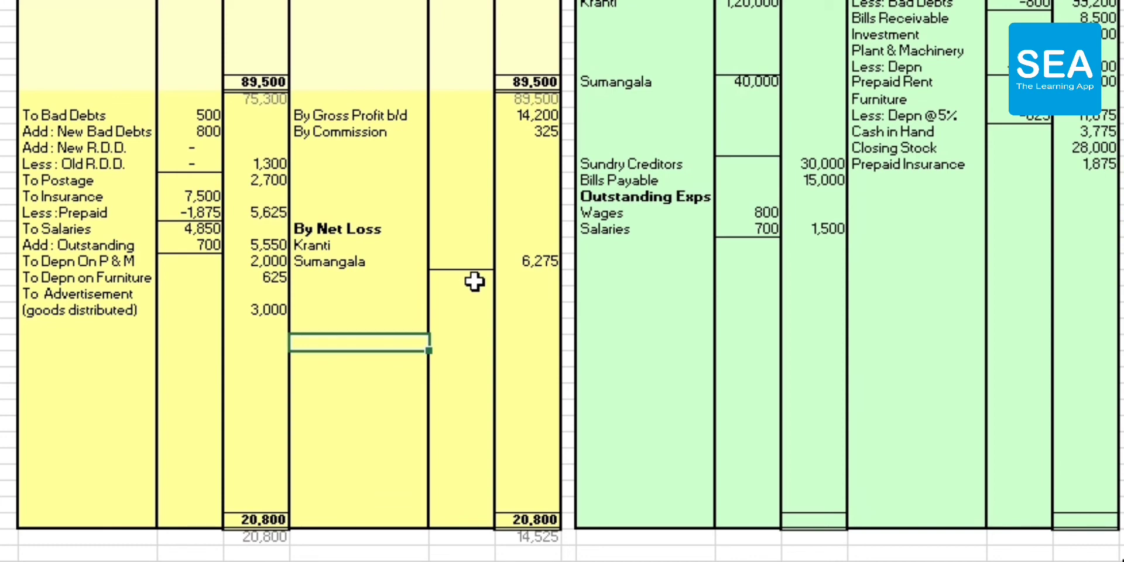
- Return to the trial balance sheet to consult the partners' profit-sharing basis and capital balances
{"action": "key", "text": "ctrl+Page_Up"}
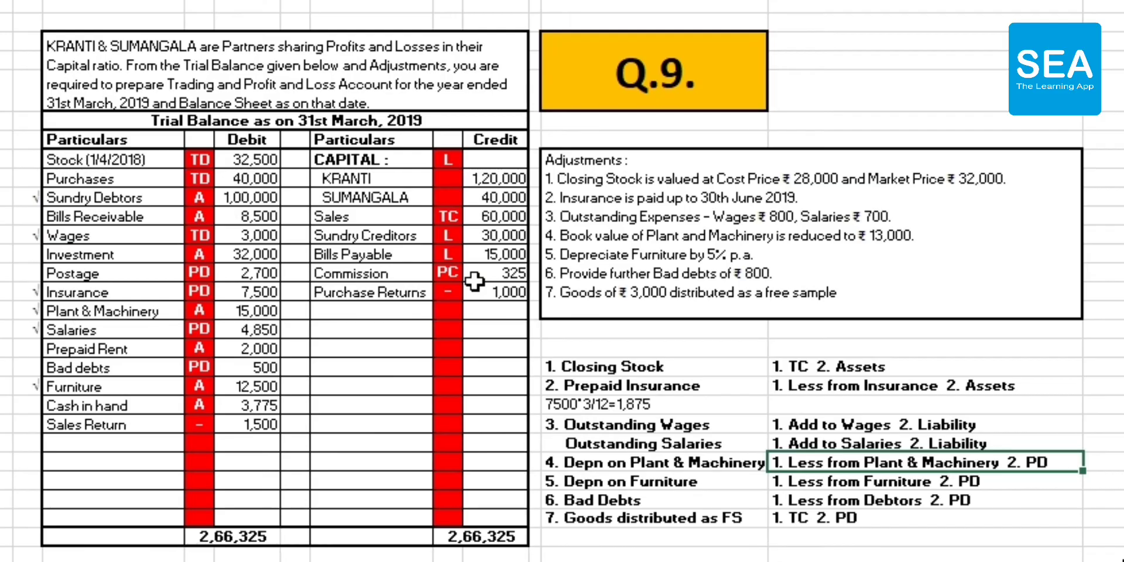